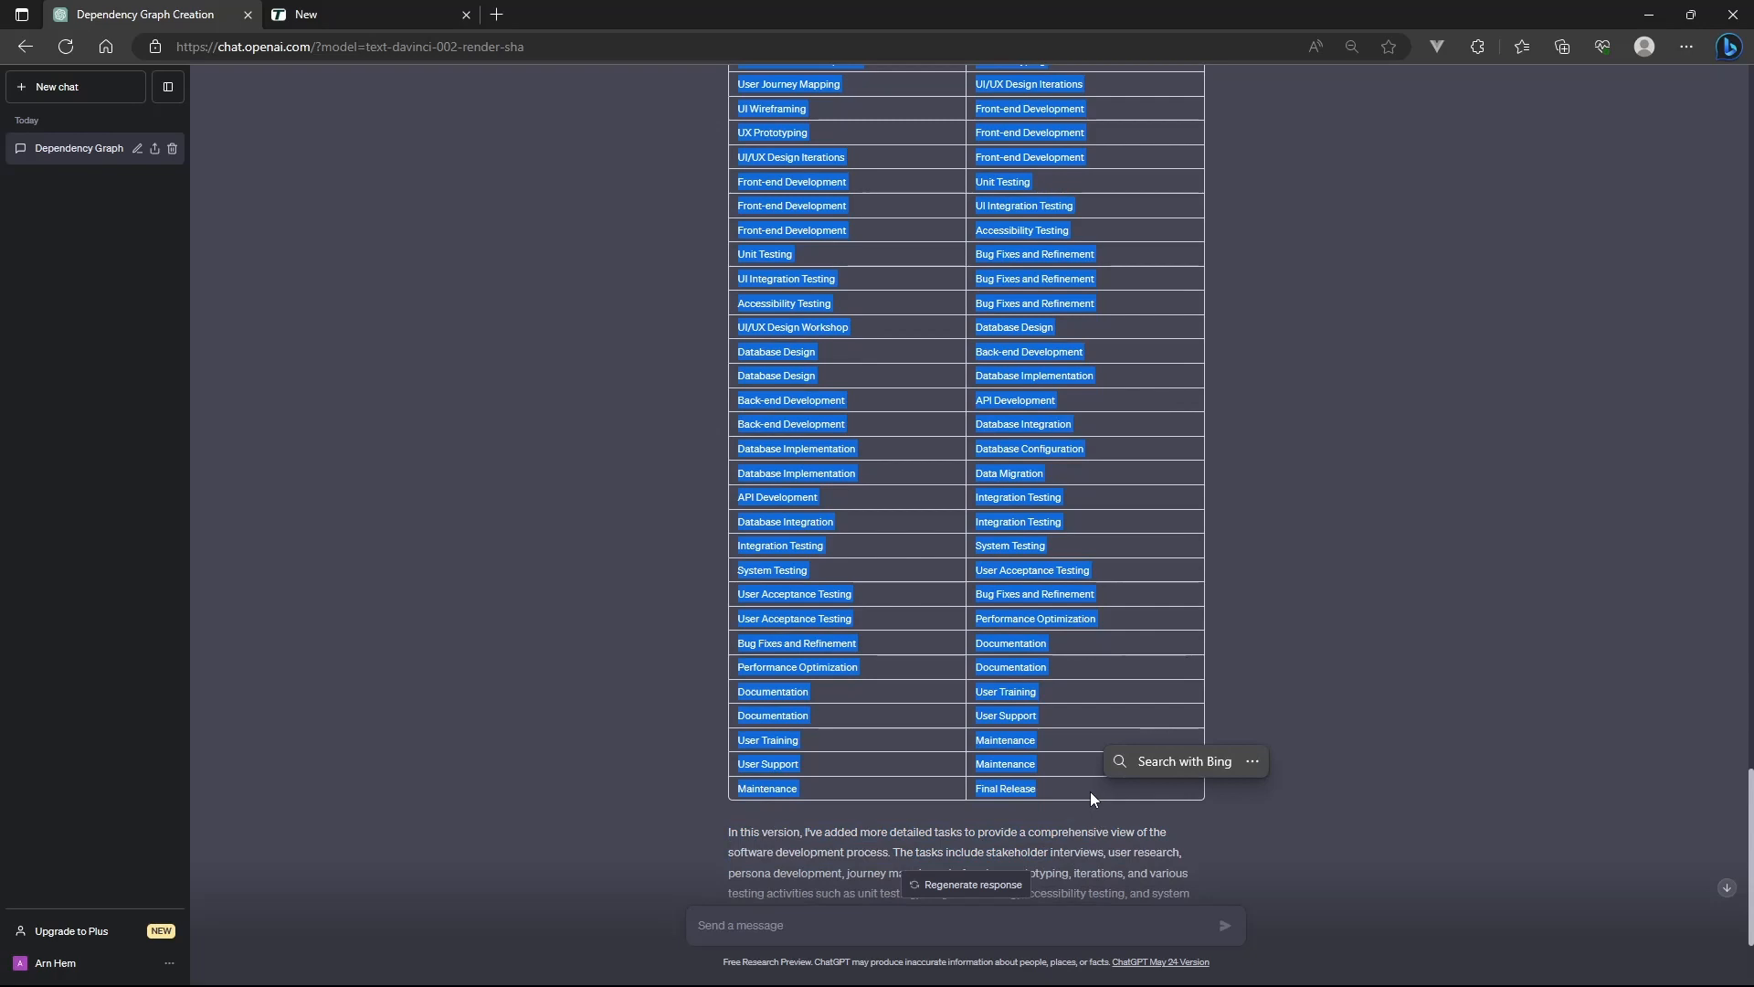
Copy the selected task dependency table from the ChatGPT response and switch to Termboard
key("ctrl+c")
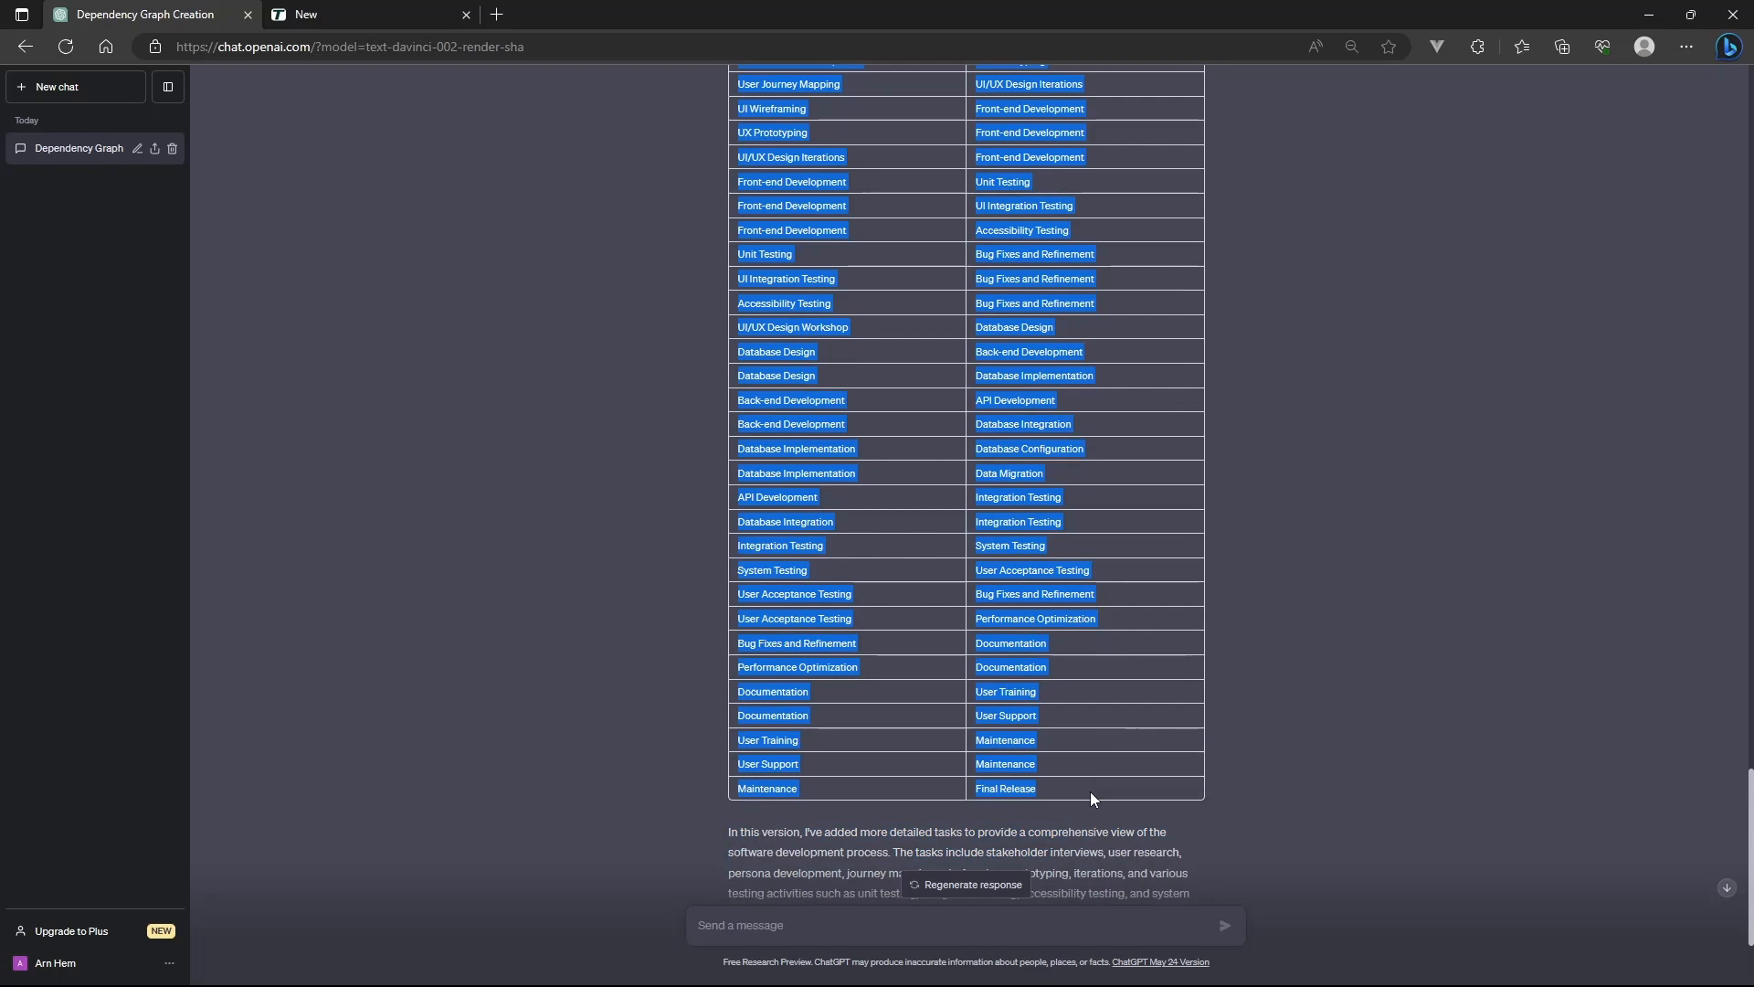
right_click(1089, 792)
left_click(1164, 501)
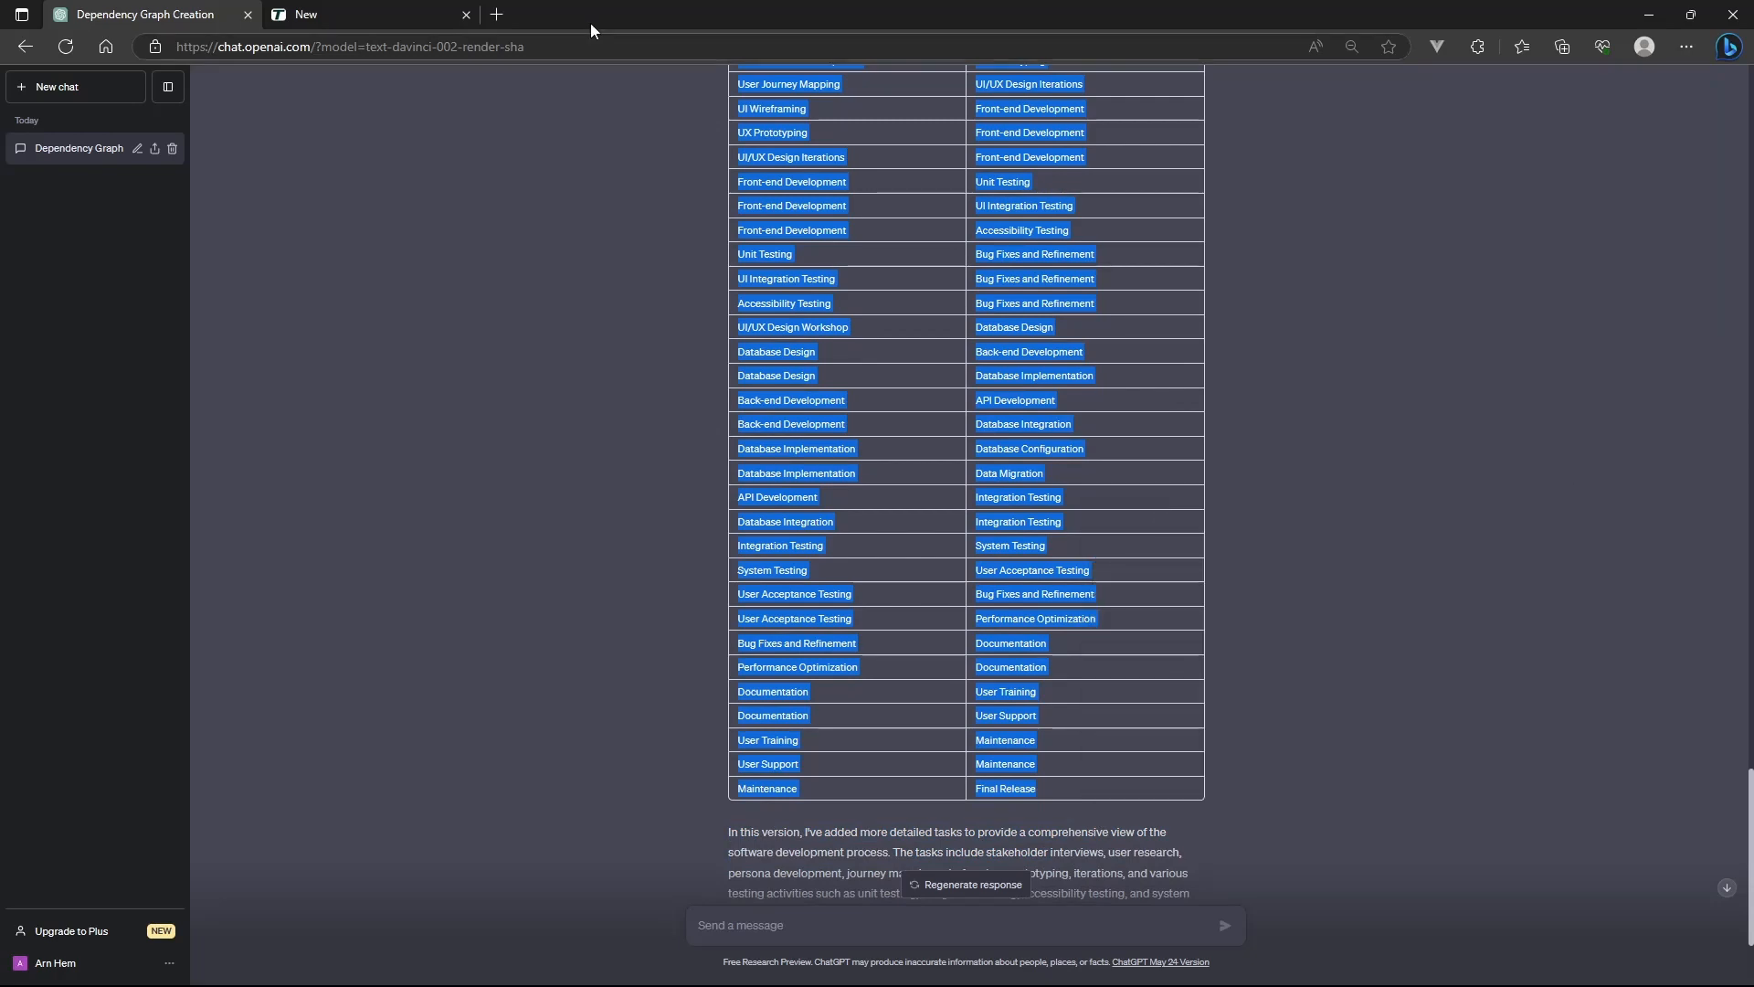
left_click(364, 13)
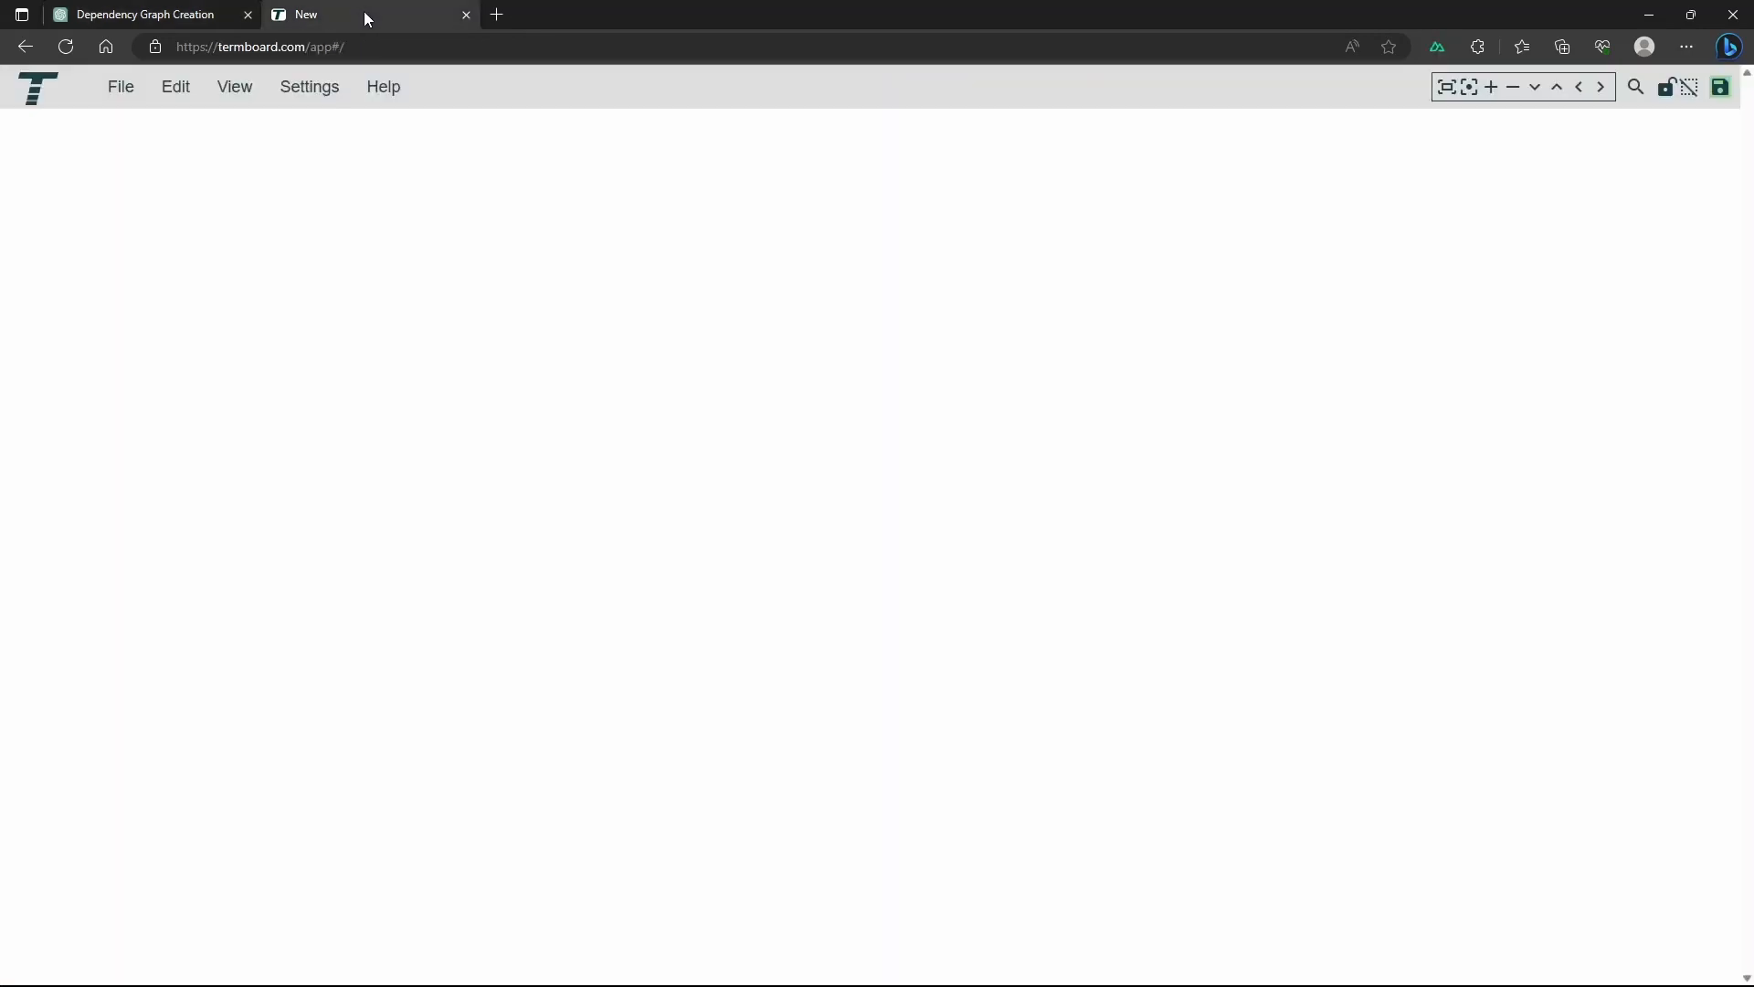
Show the Bulk add/ChatGPT sidebar and bulk add the copied dependency table as TAB-separated relations
left_click(221, 93)
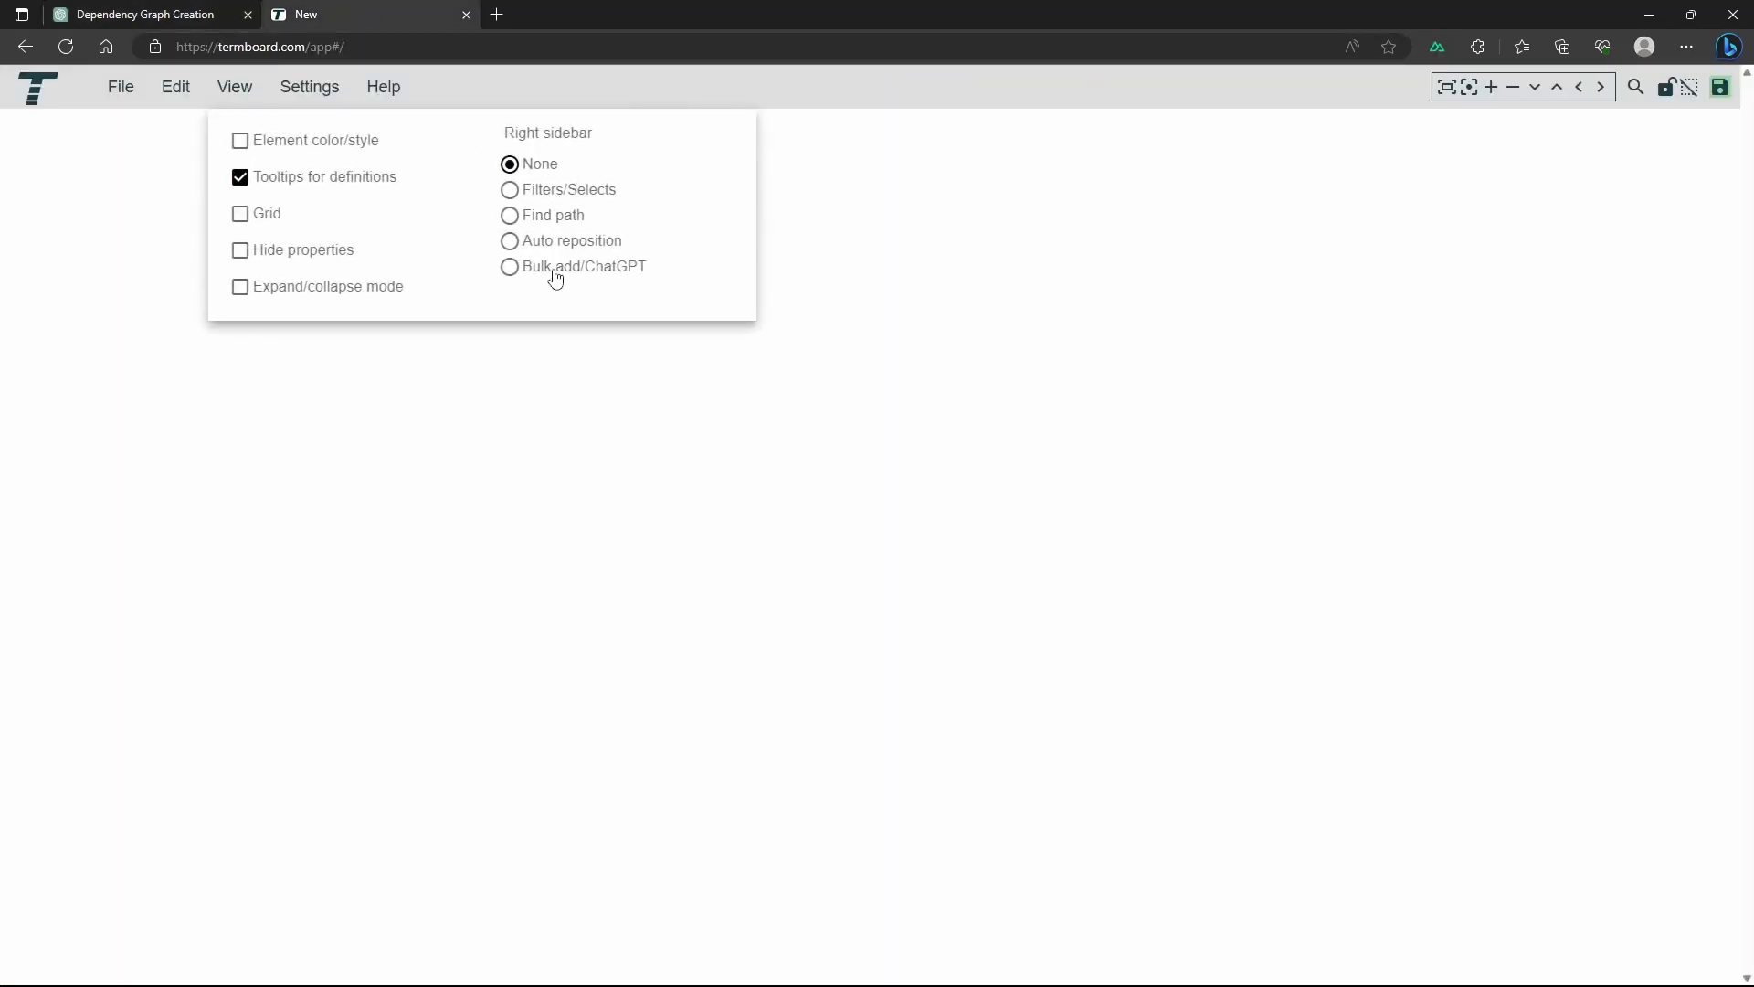
left_click(556, 272)
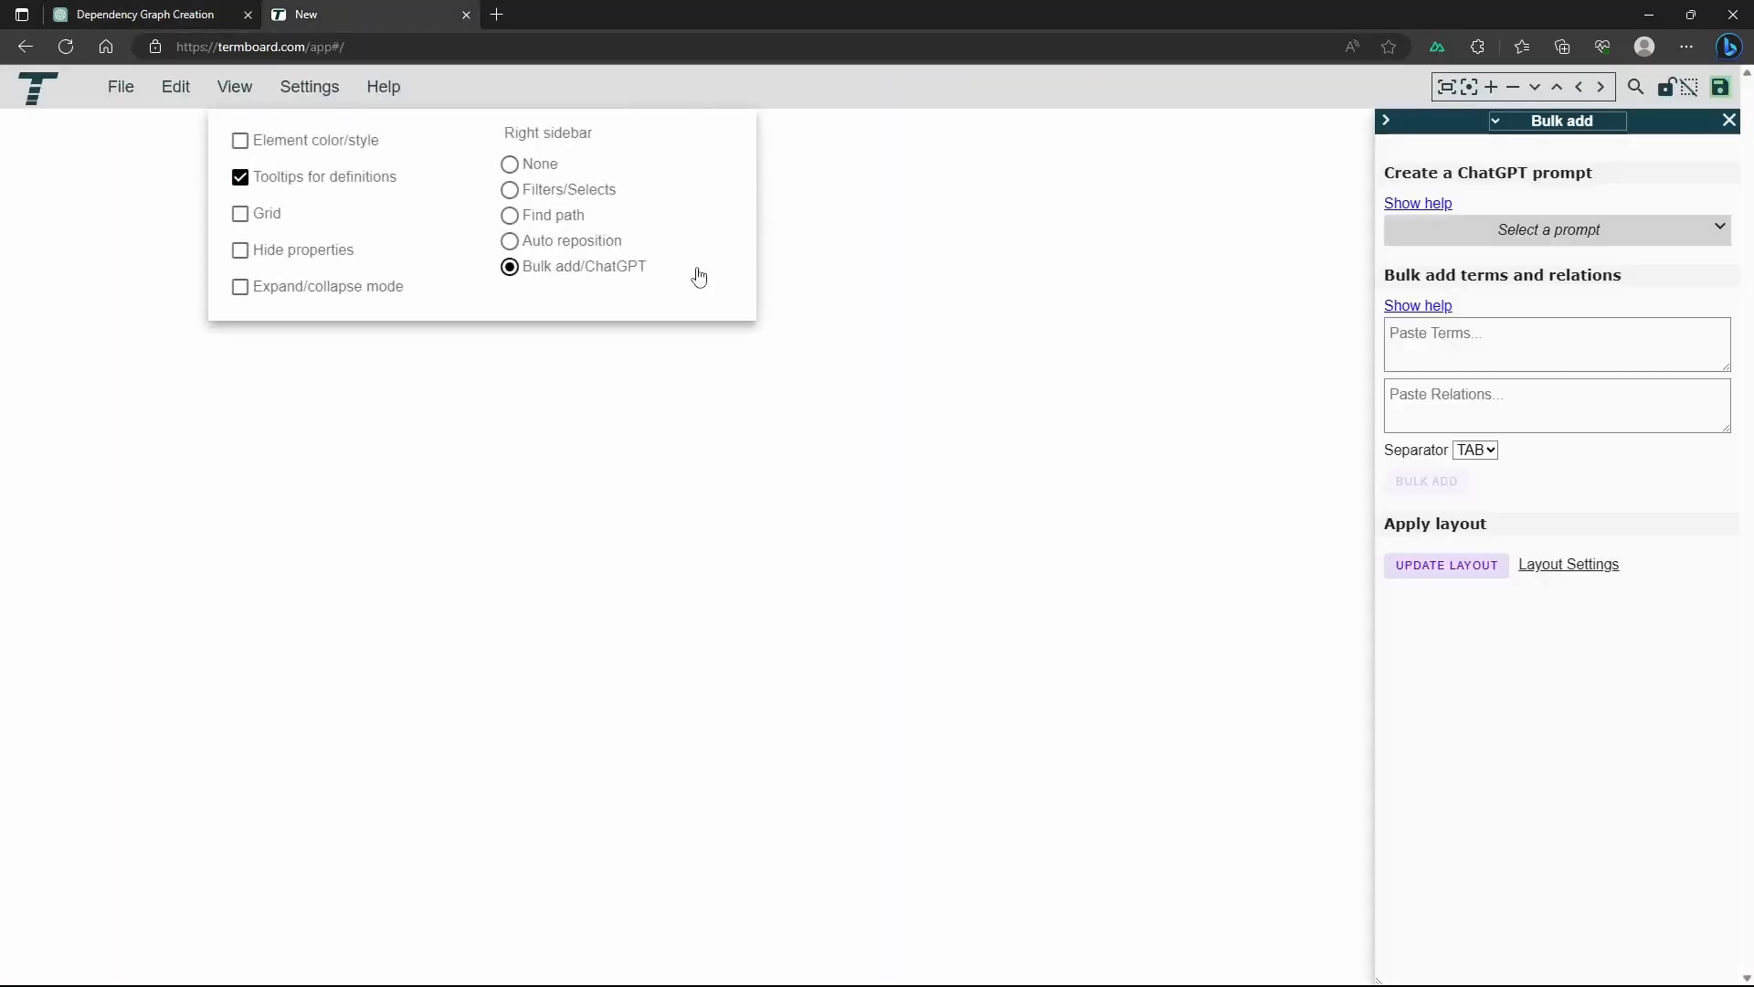
left_click(1474, 401)
right_click(1474, 401)
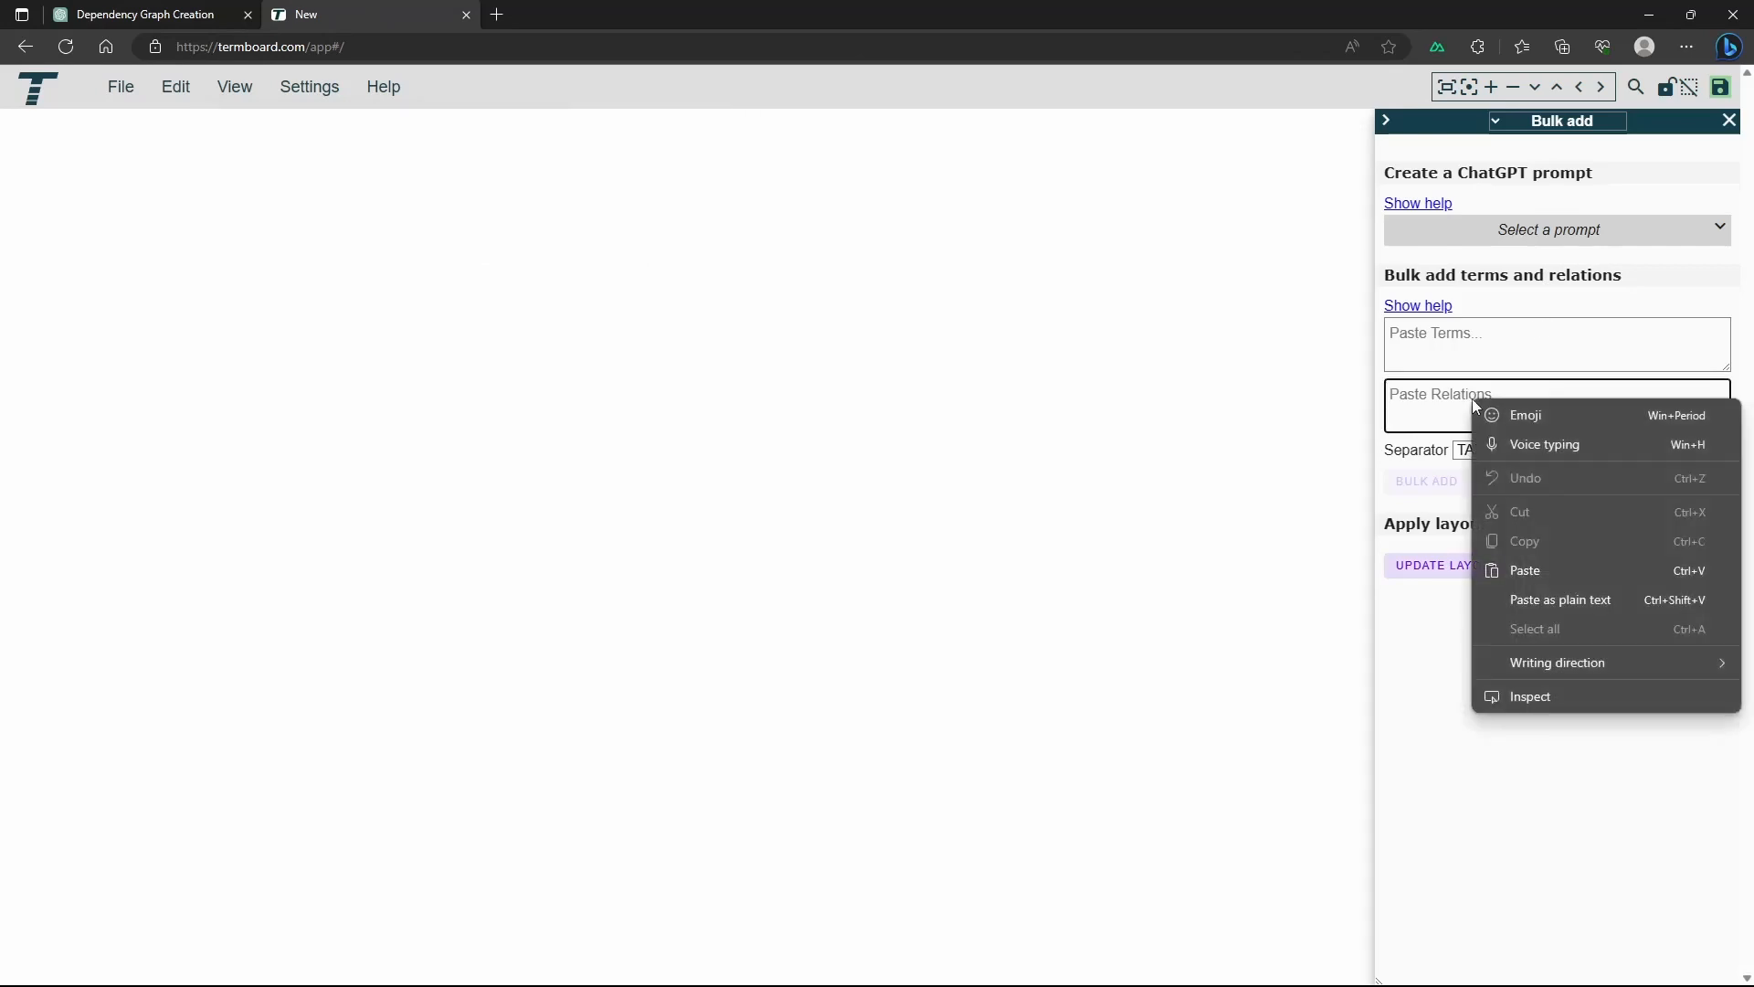
left_click(1564, 568)
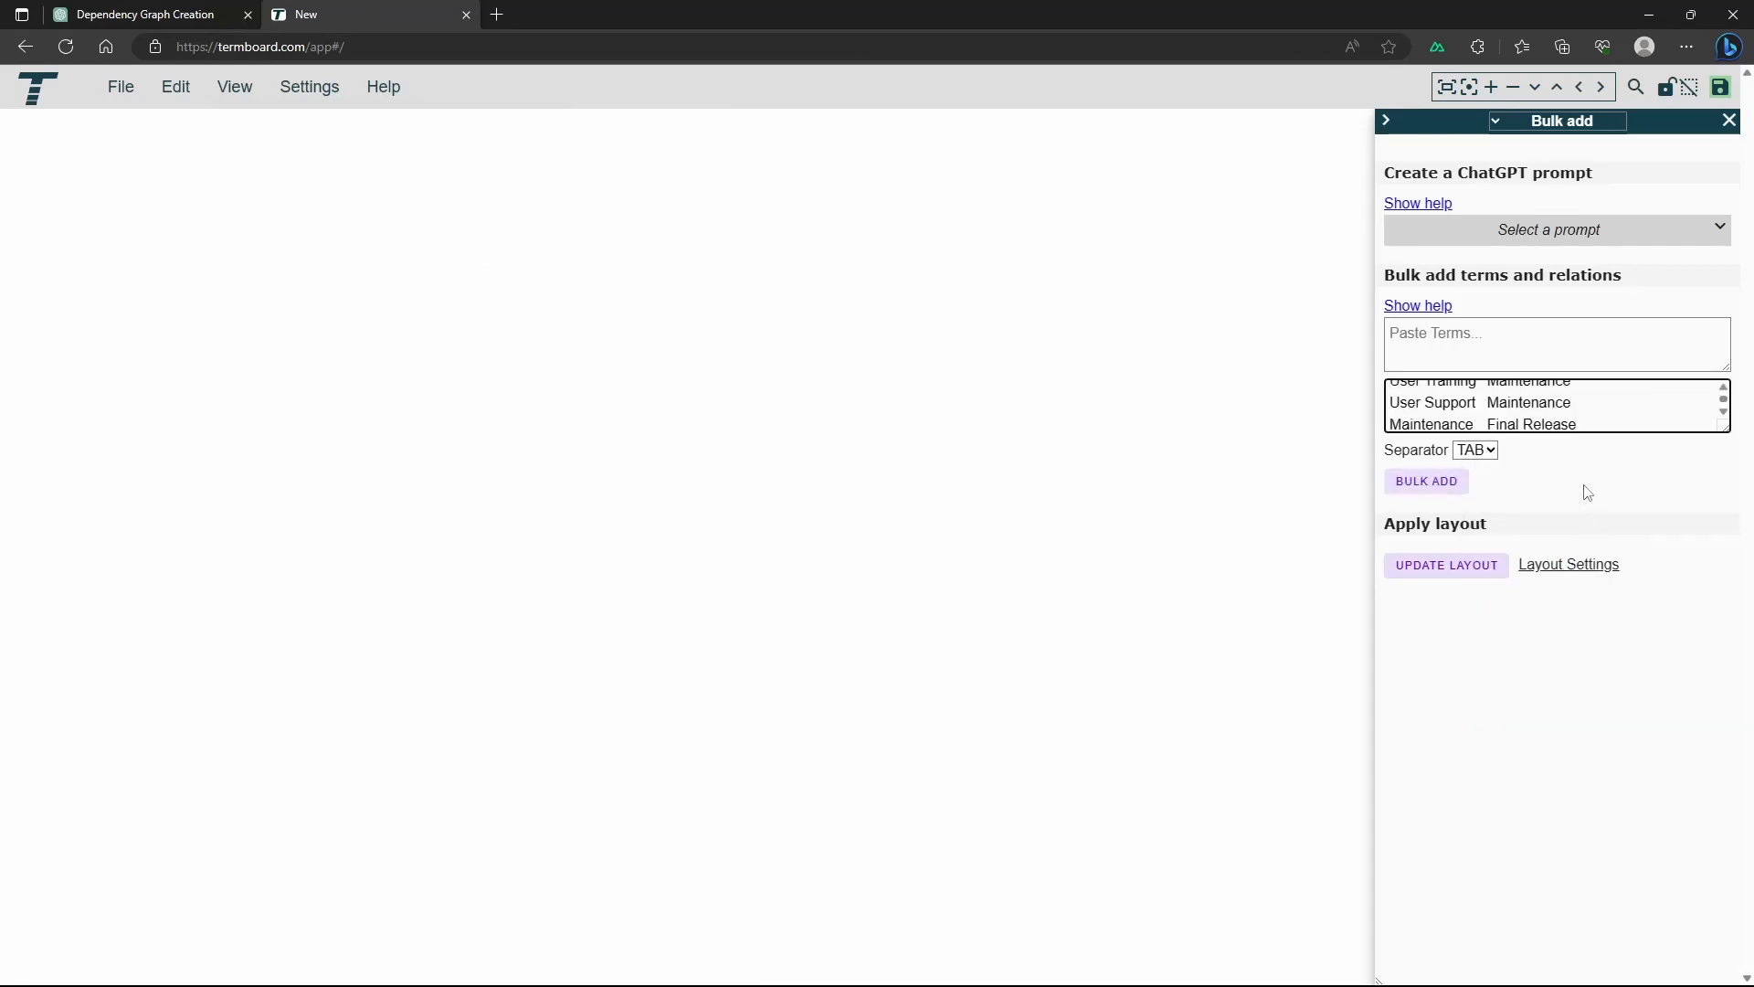
left_click(1430, 481)
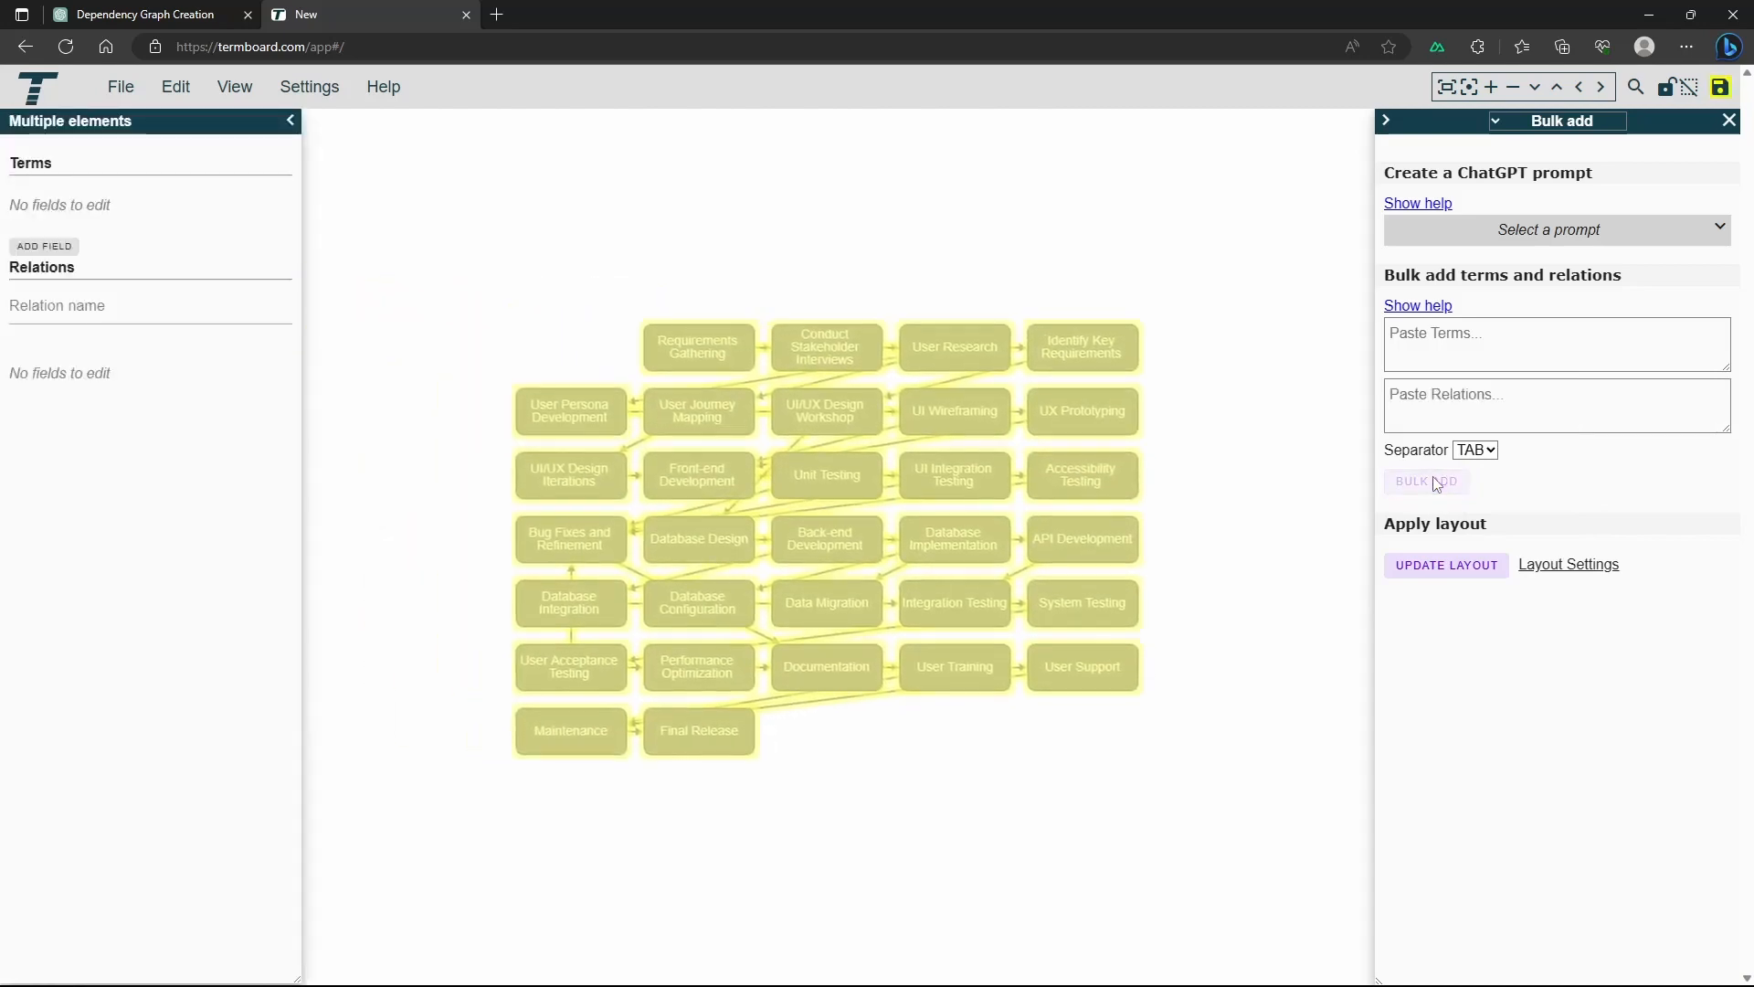
left_click(1268, 484)
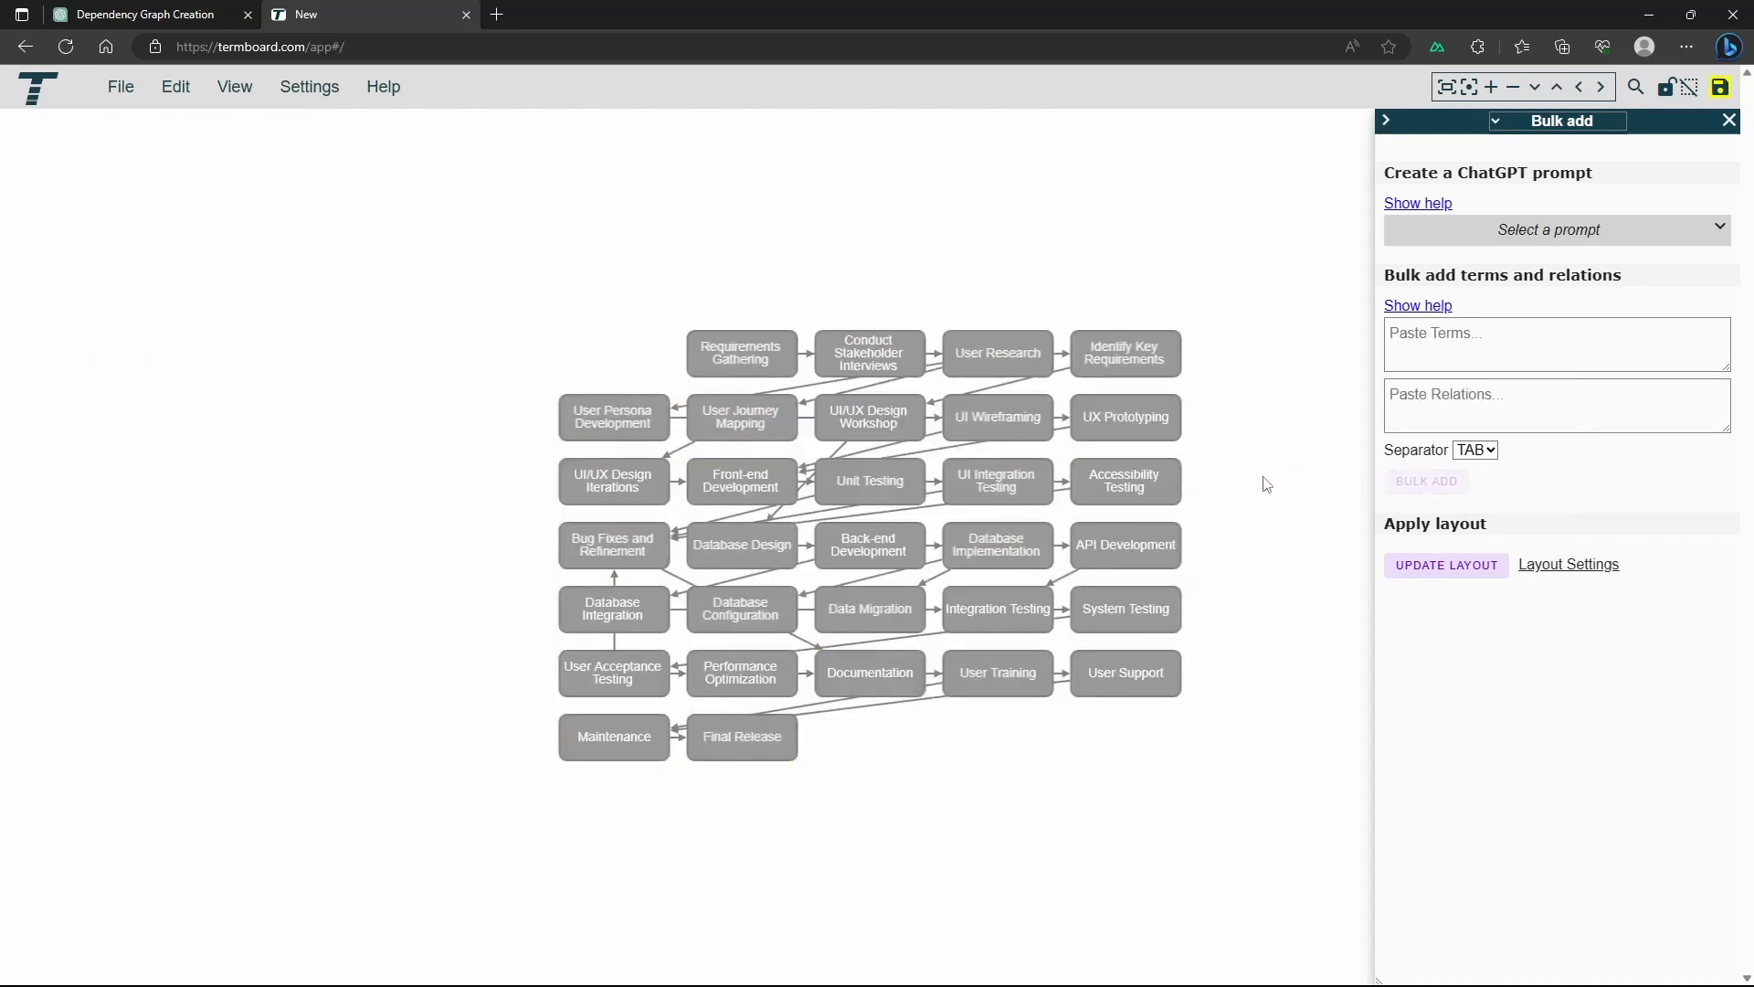
Auto reposition all elements of the graph with the Hierarchy_Horizontal layout
left_click(1567, 563)
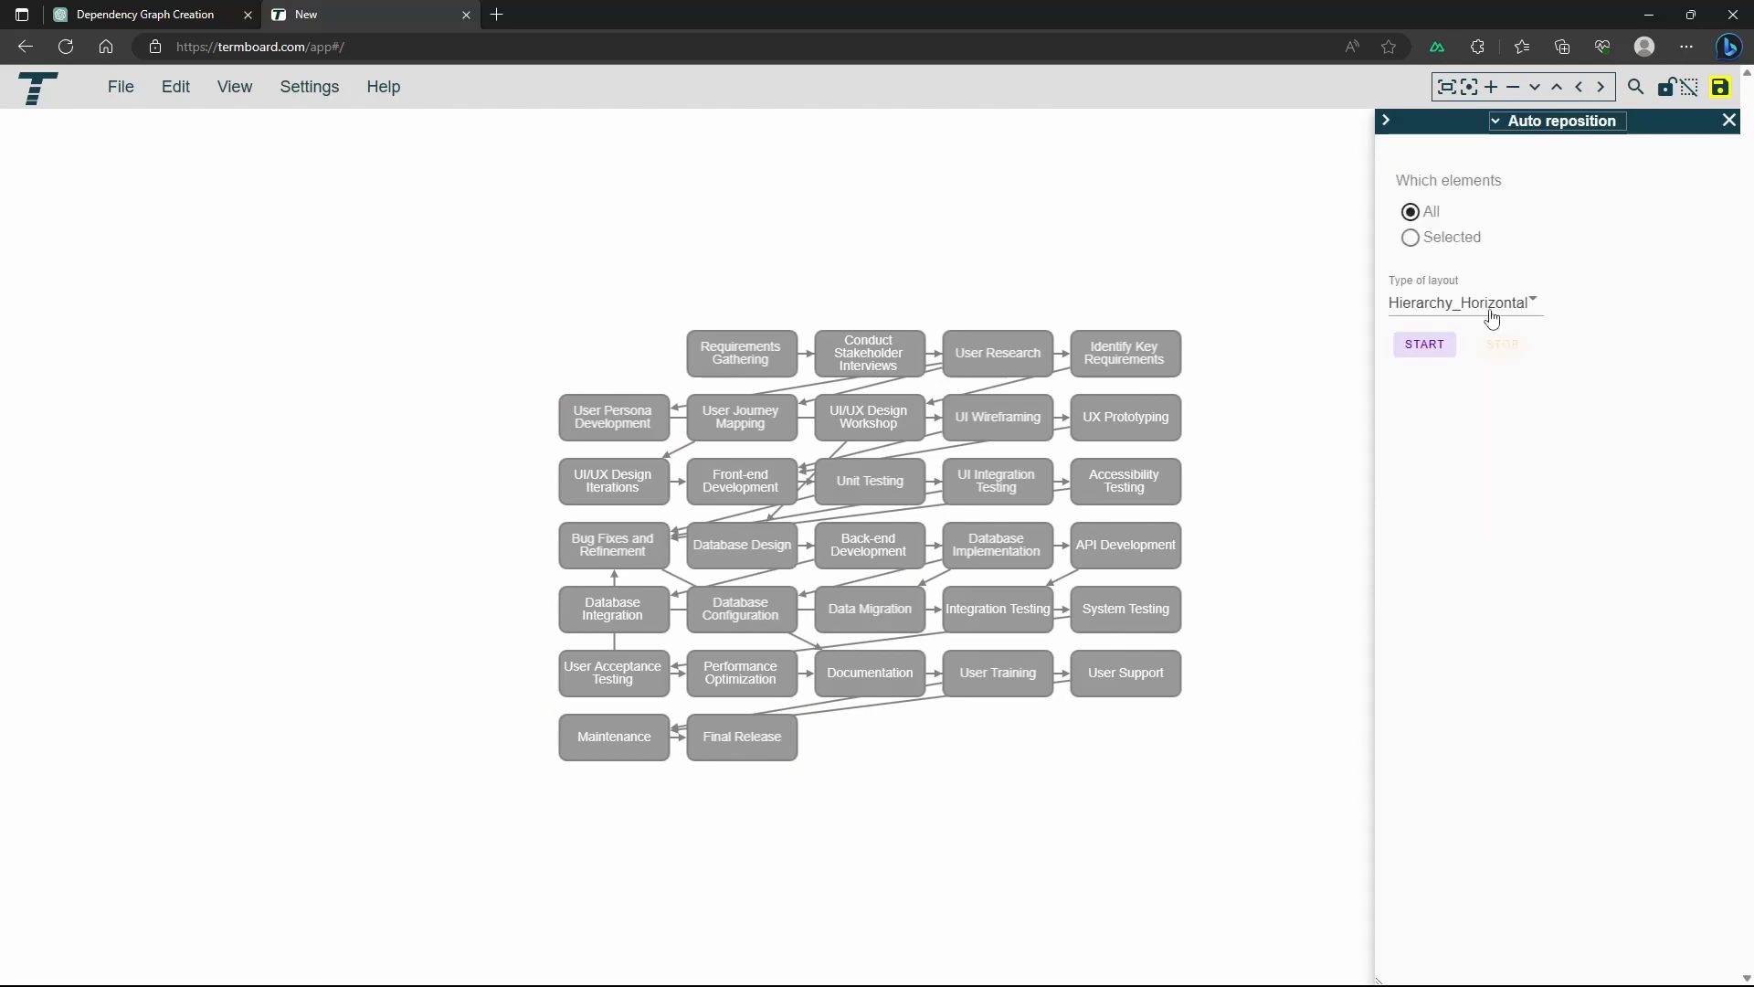
left_click(1451, 313)
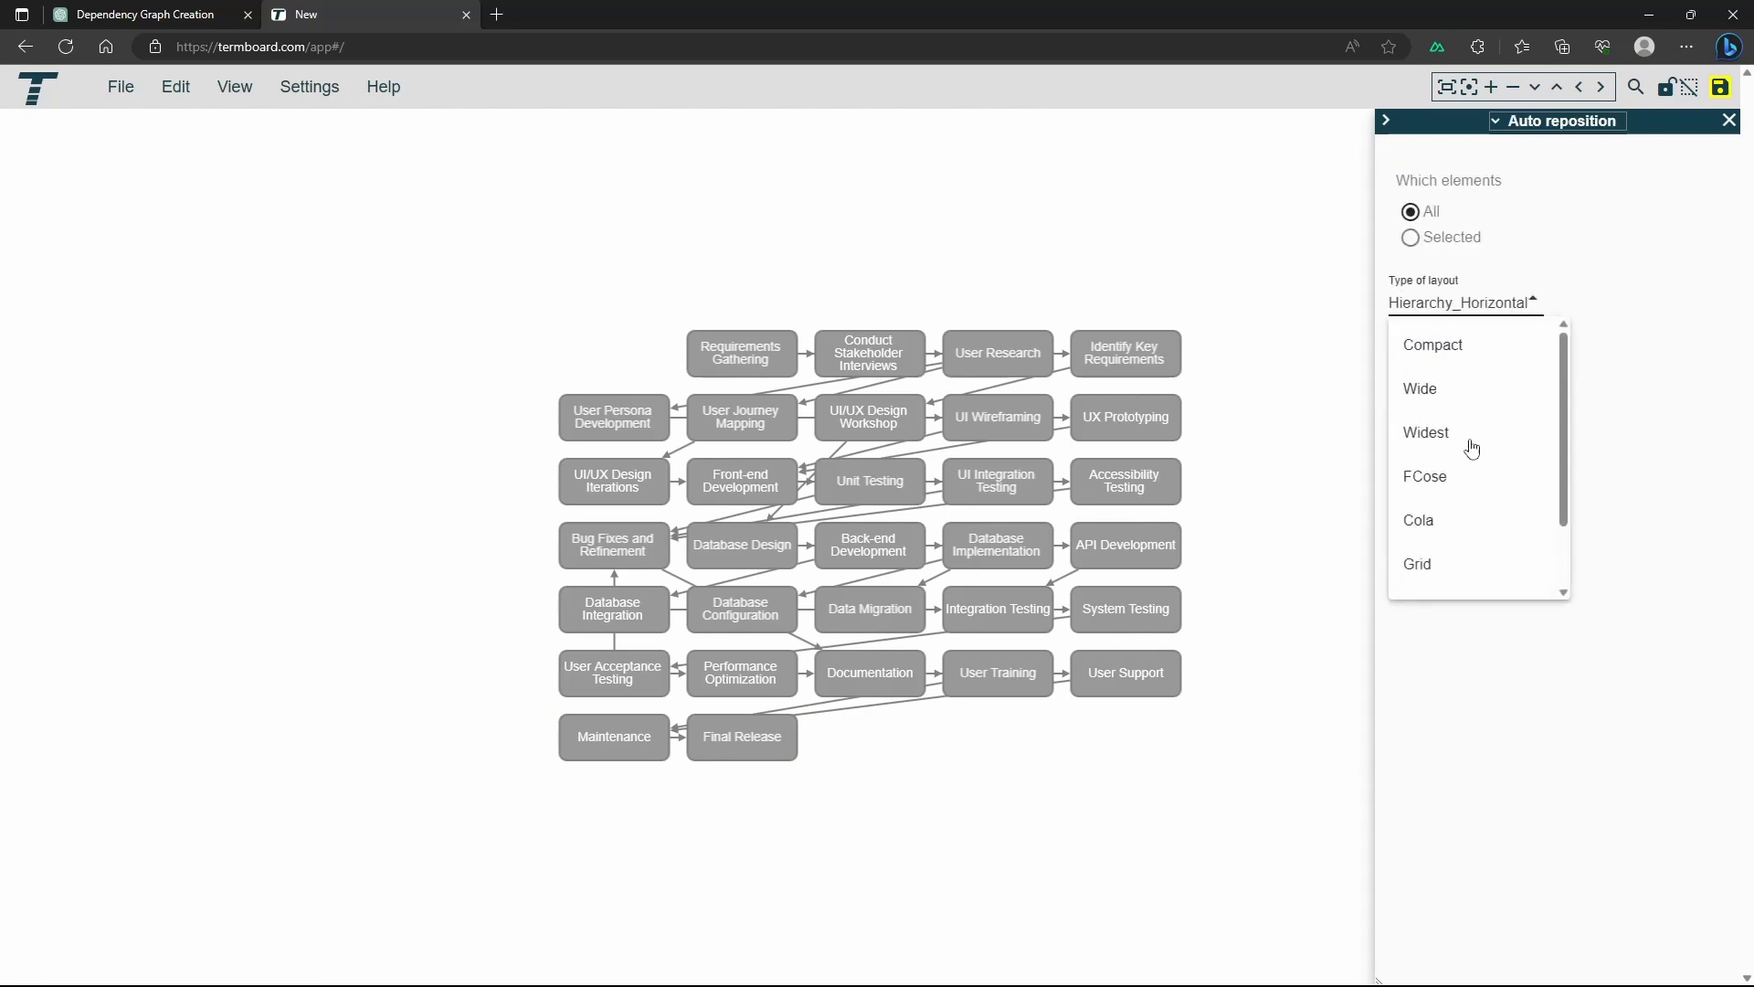
scroll(1443, 565, "down", 2)
left_click(1445, 569)
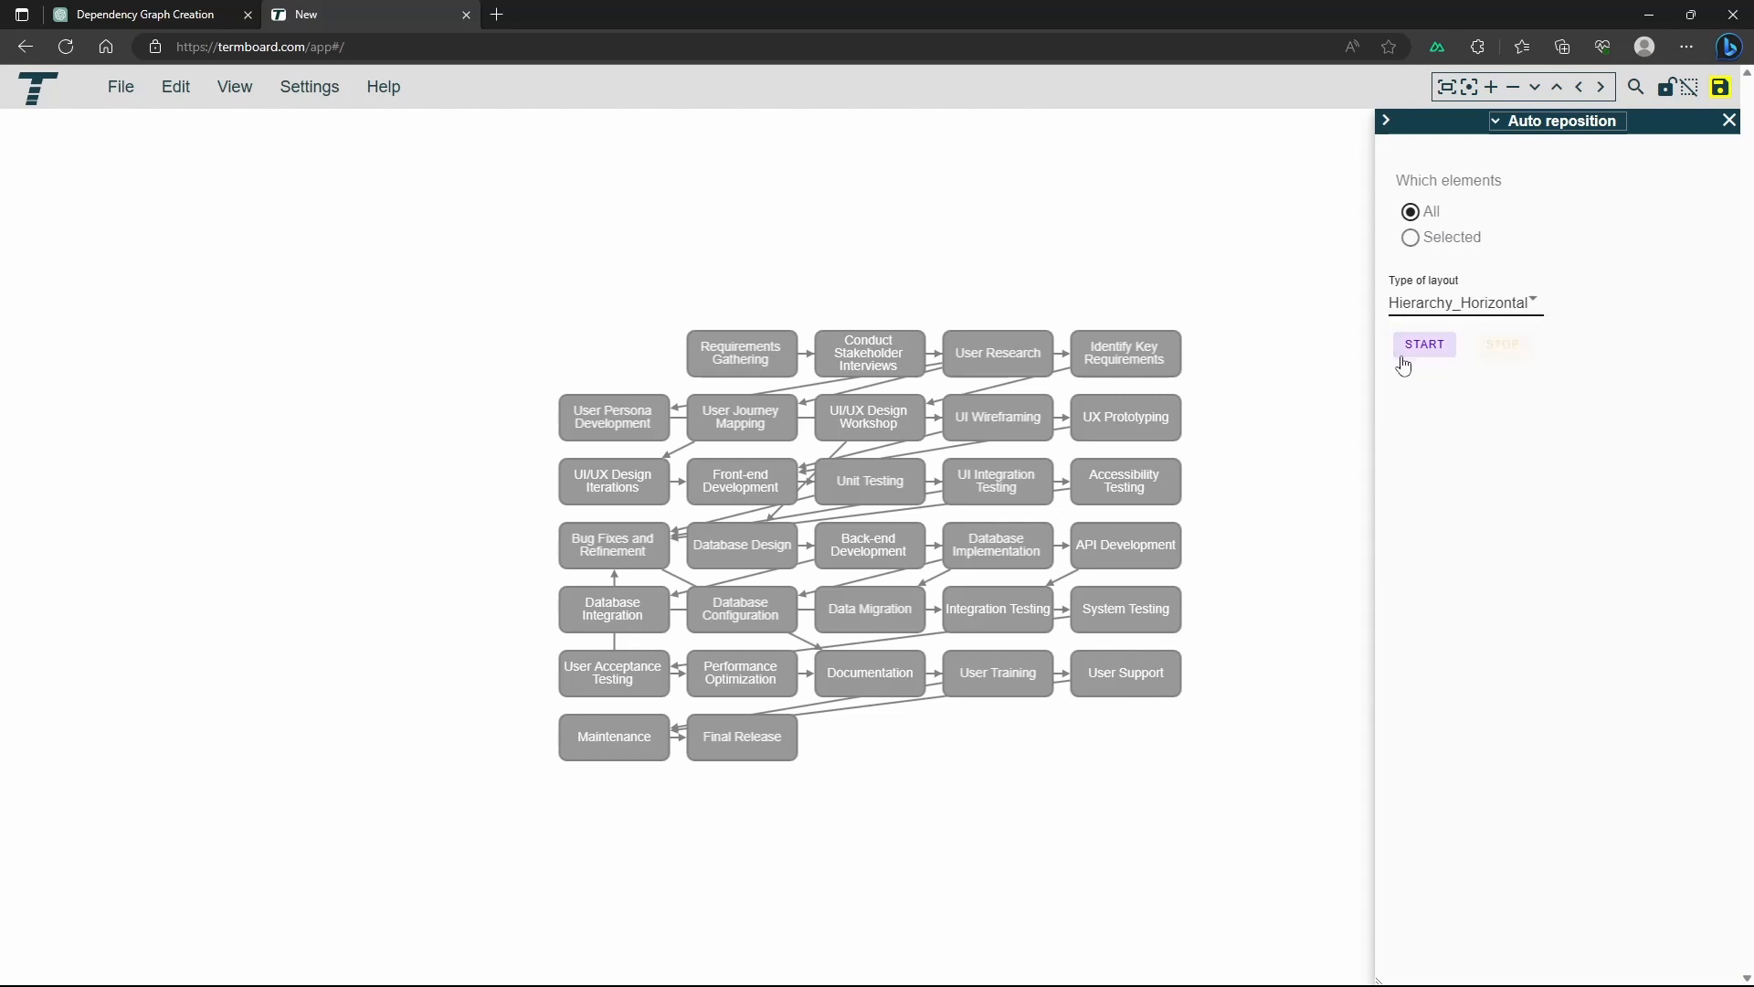
left_click(1412, 350)
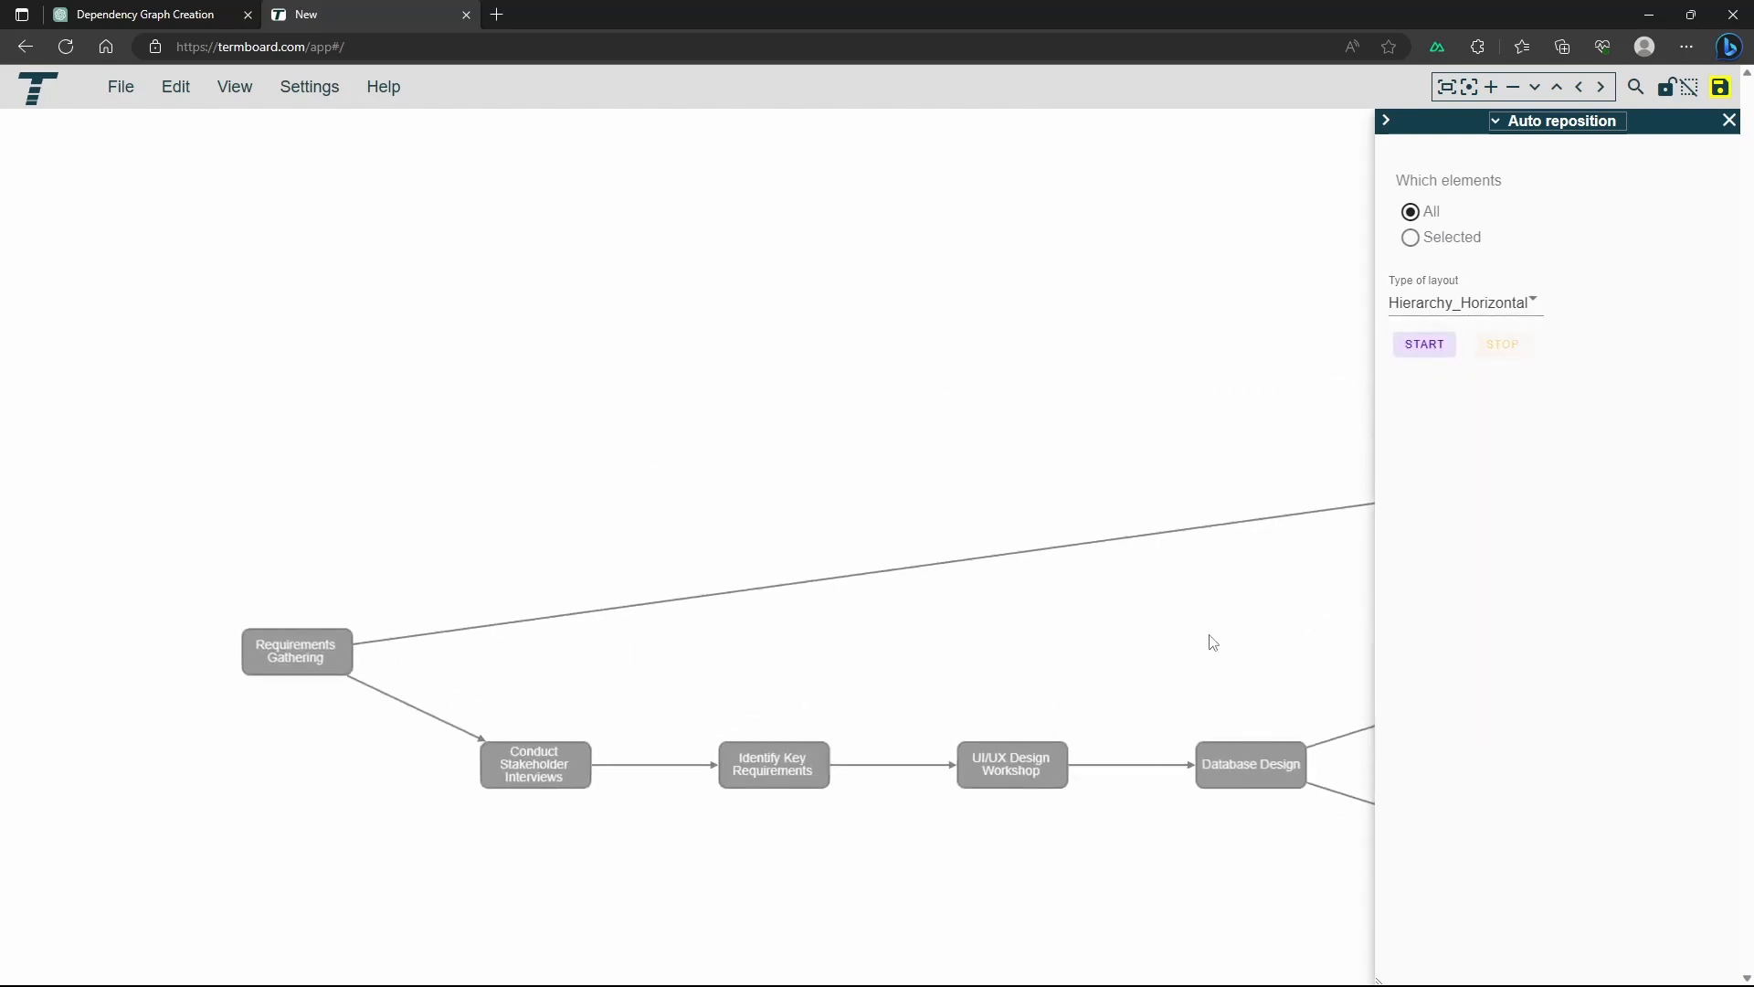
scroll(1105, 572, "down", 5)
left_click_drag(1128, 588, 355, 524)
left_click(354, 533)
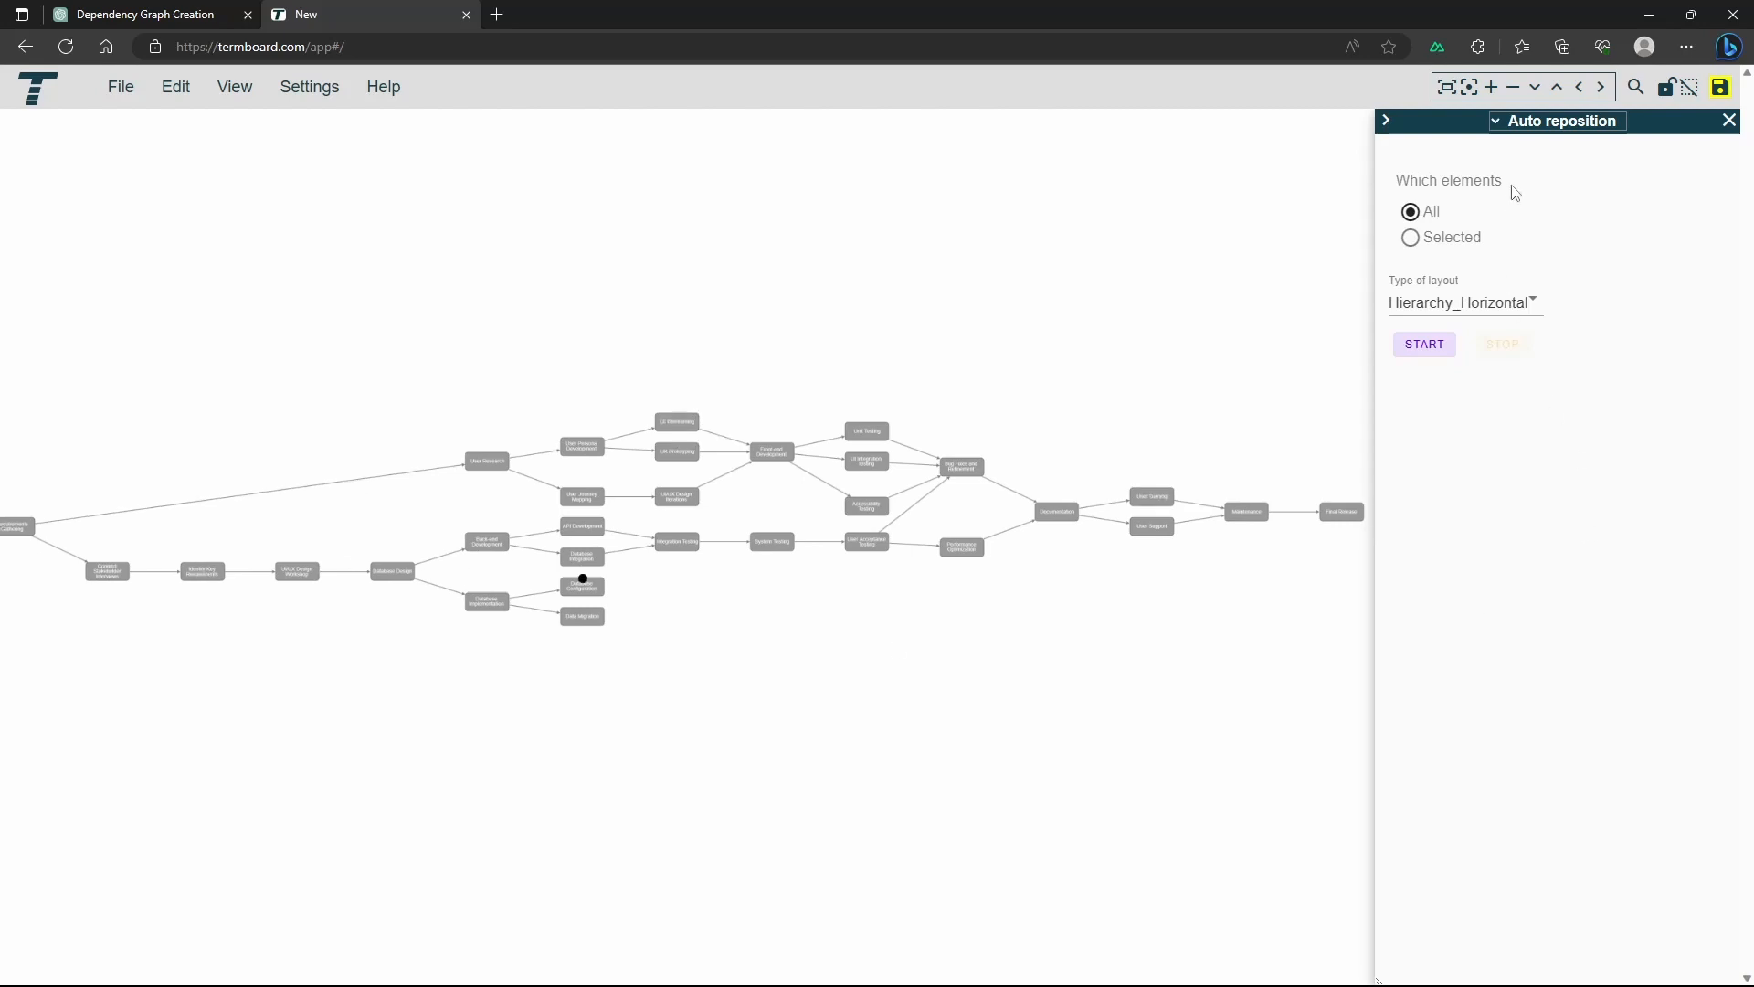
Return to Bulk add and generate the "Create missing Definitions" ChatGPT prompt without extra context
left_click(1520, 122)
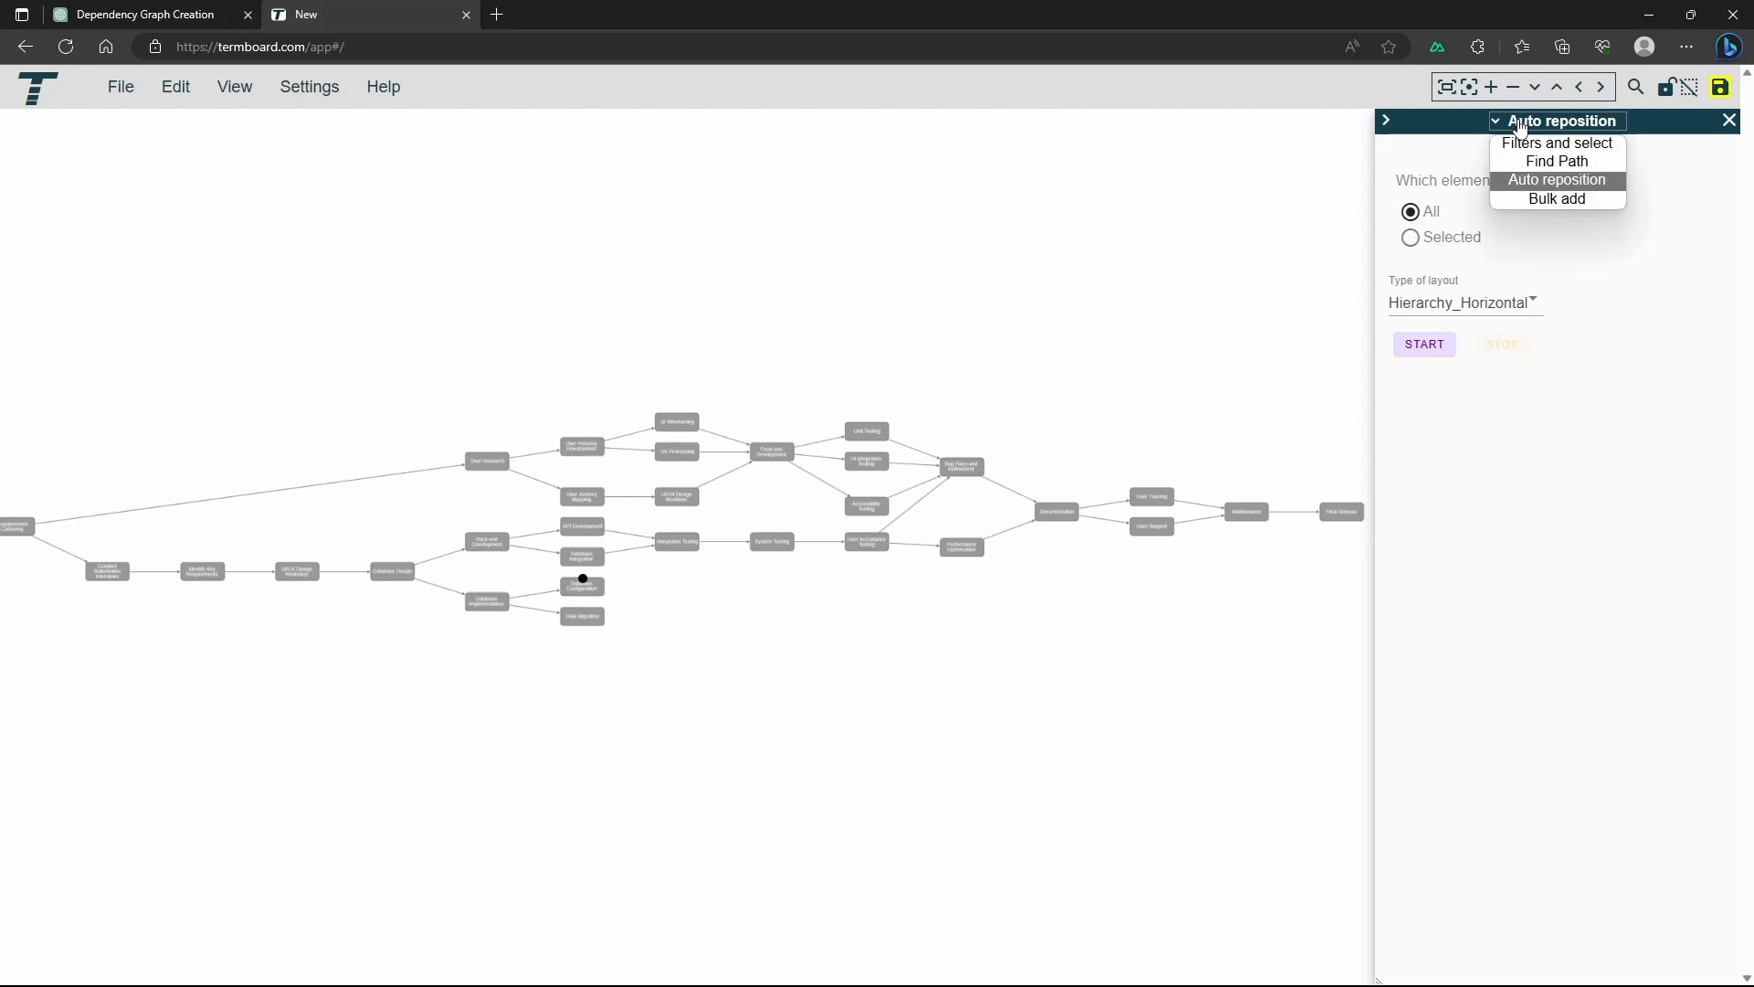
left_click(1553, 200)
left_click(1560, 235)
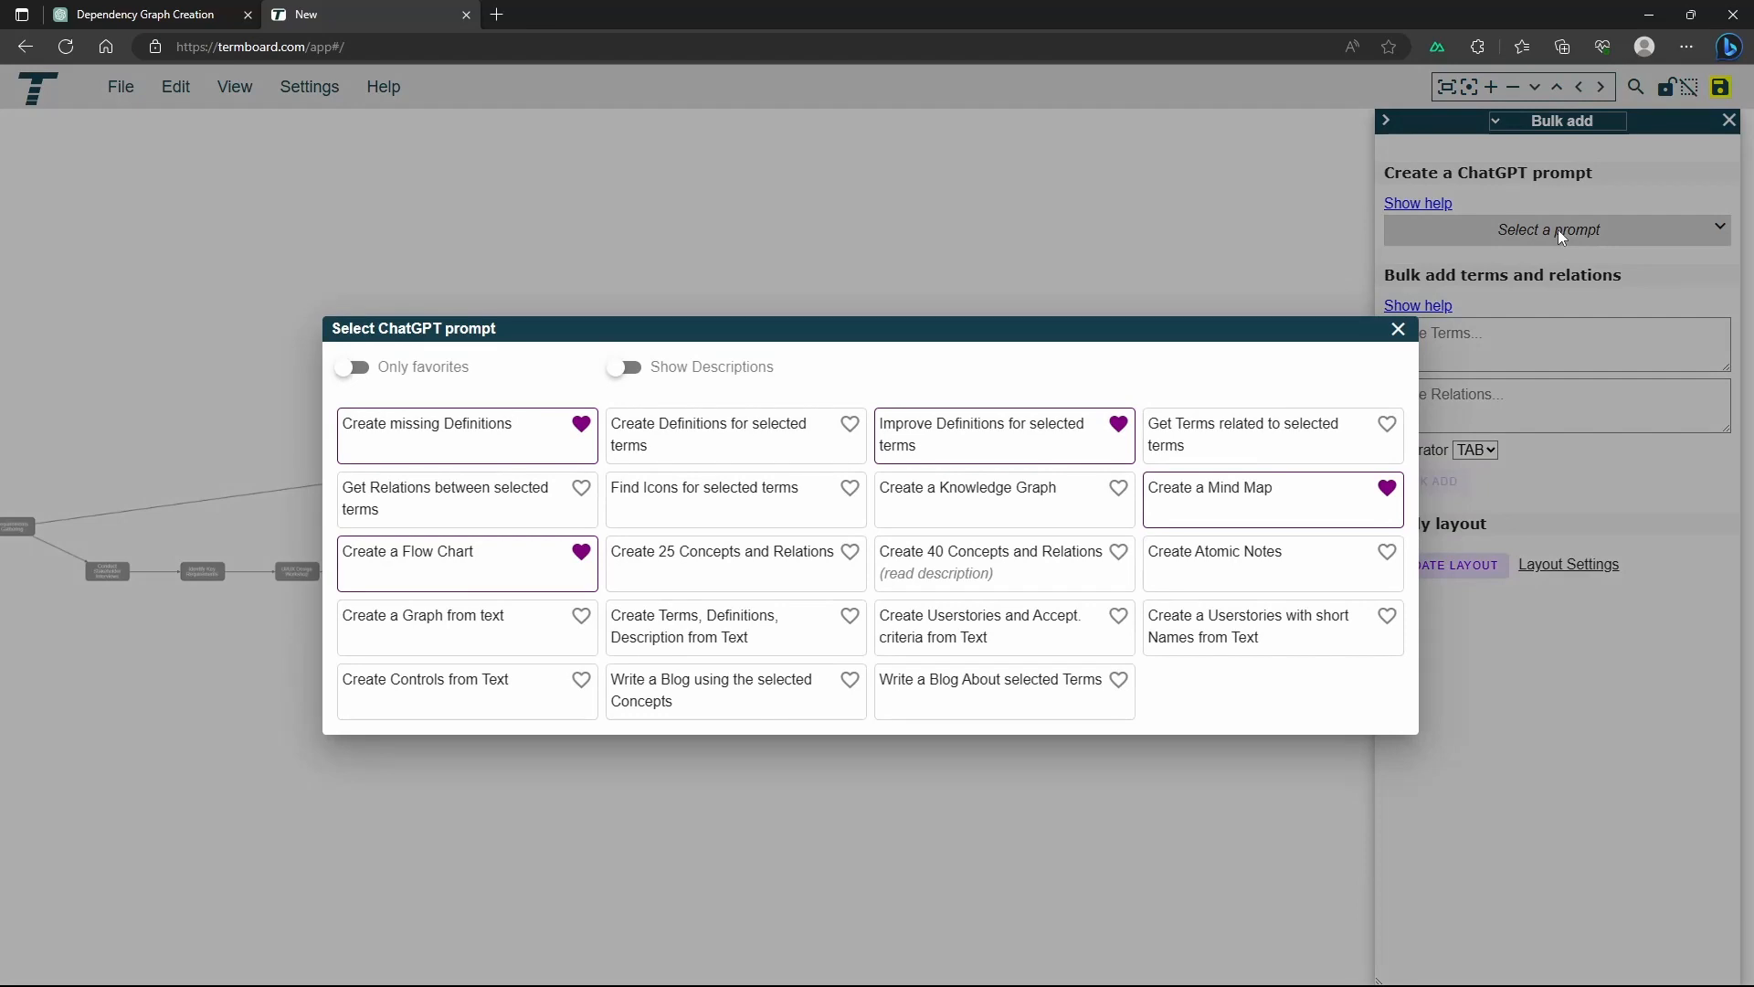
left_click(436, 436)
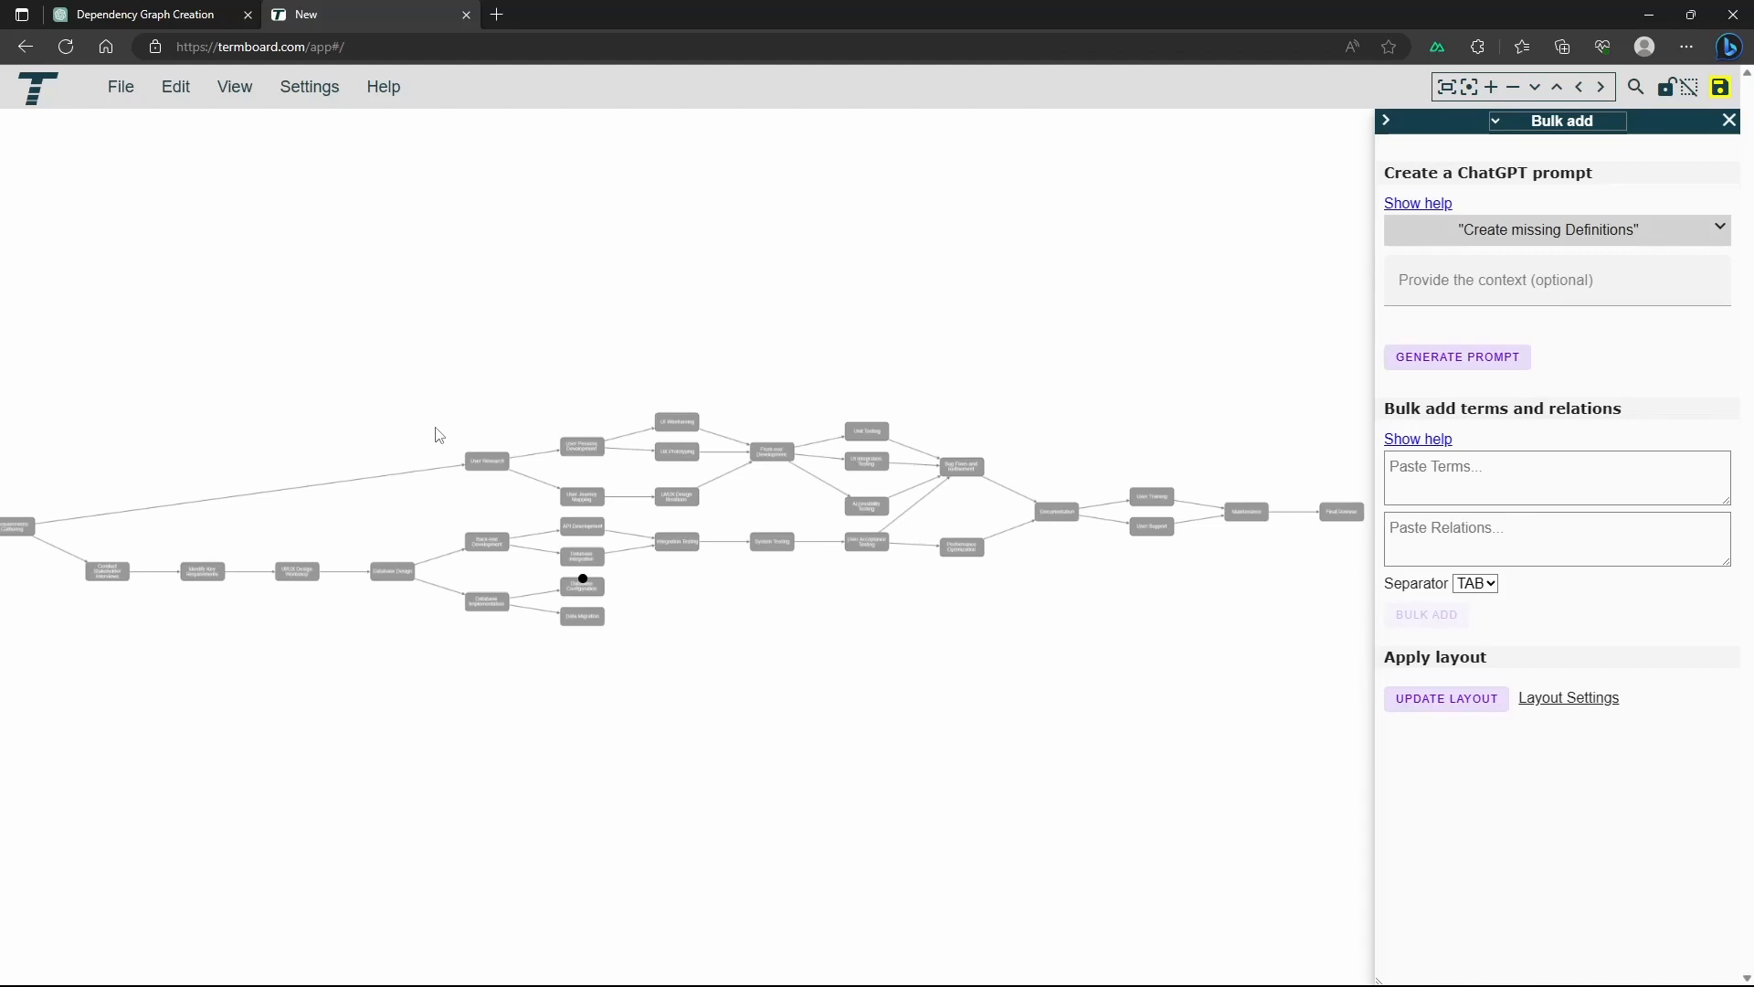
left_click(1443, 362)
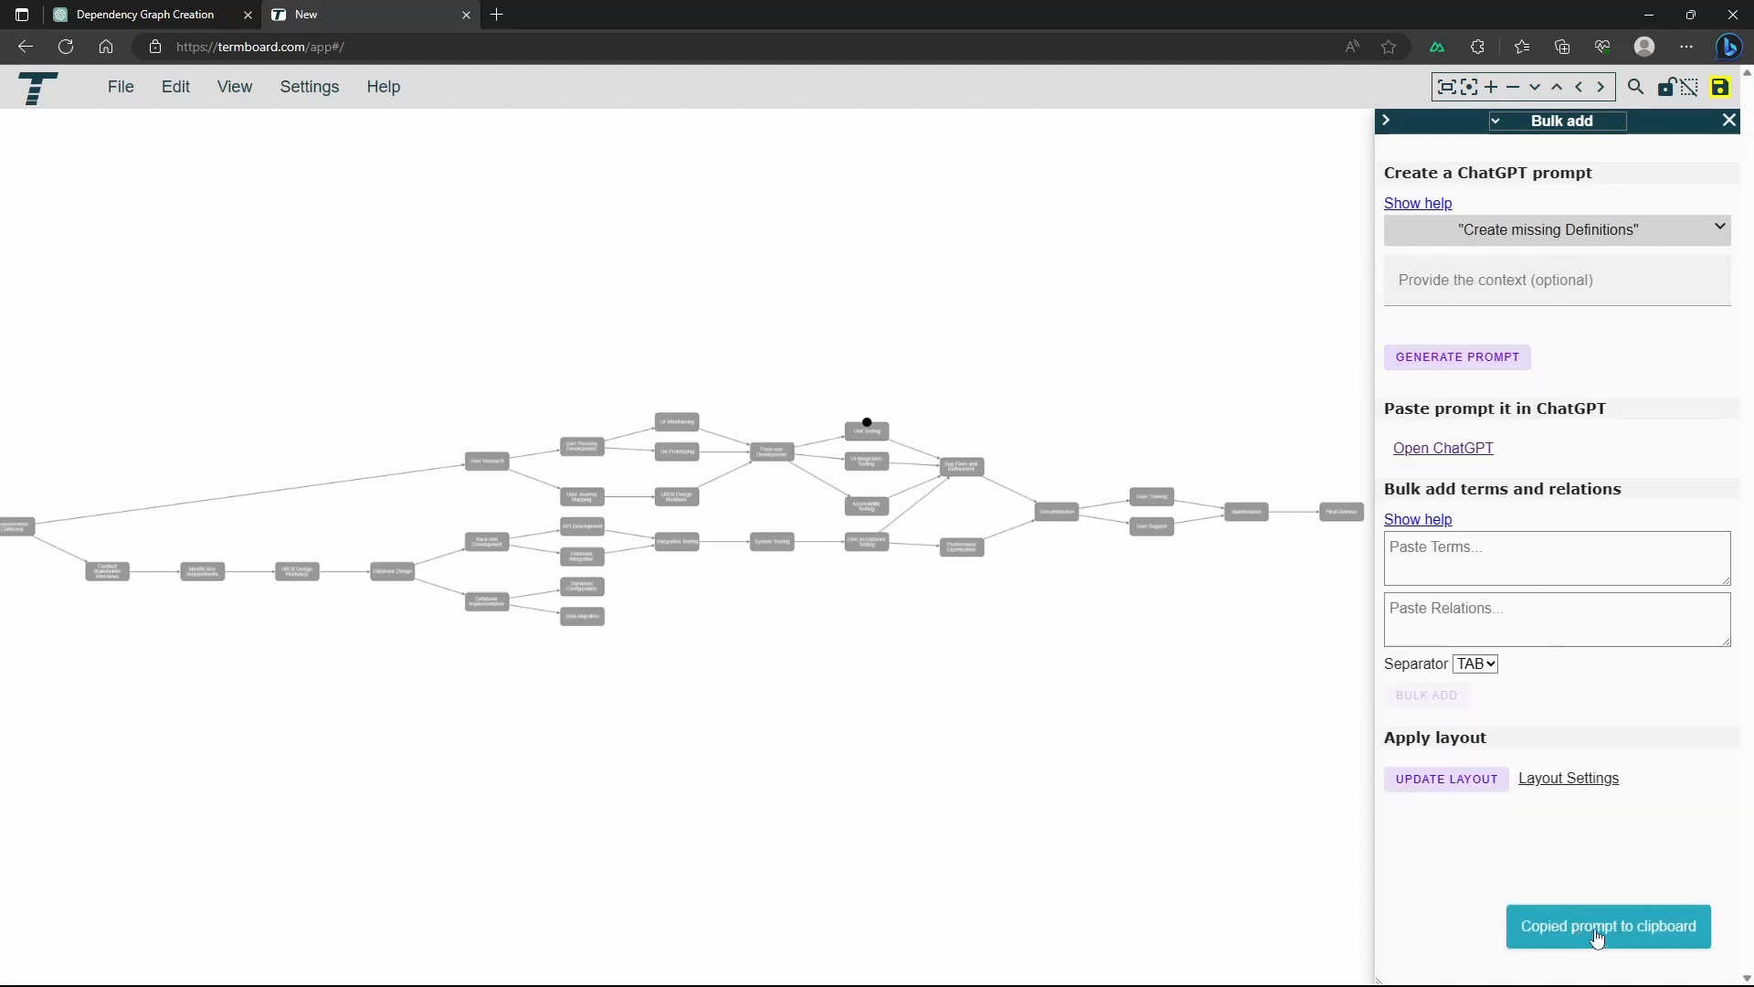
Switch to ChatGPT, send the generated definitions prompt in the existing chat, and follow up with "more"
left_click(119, 16)
scroll(762, 535, "down", 3)
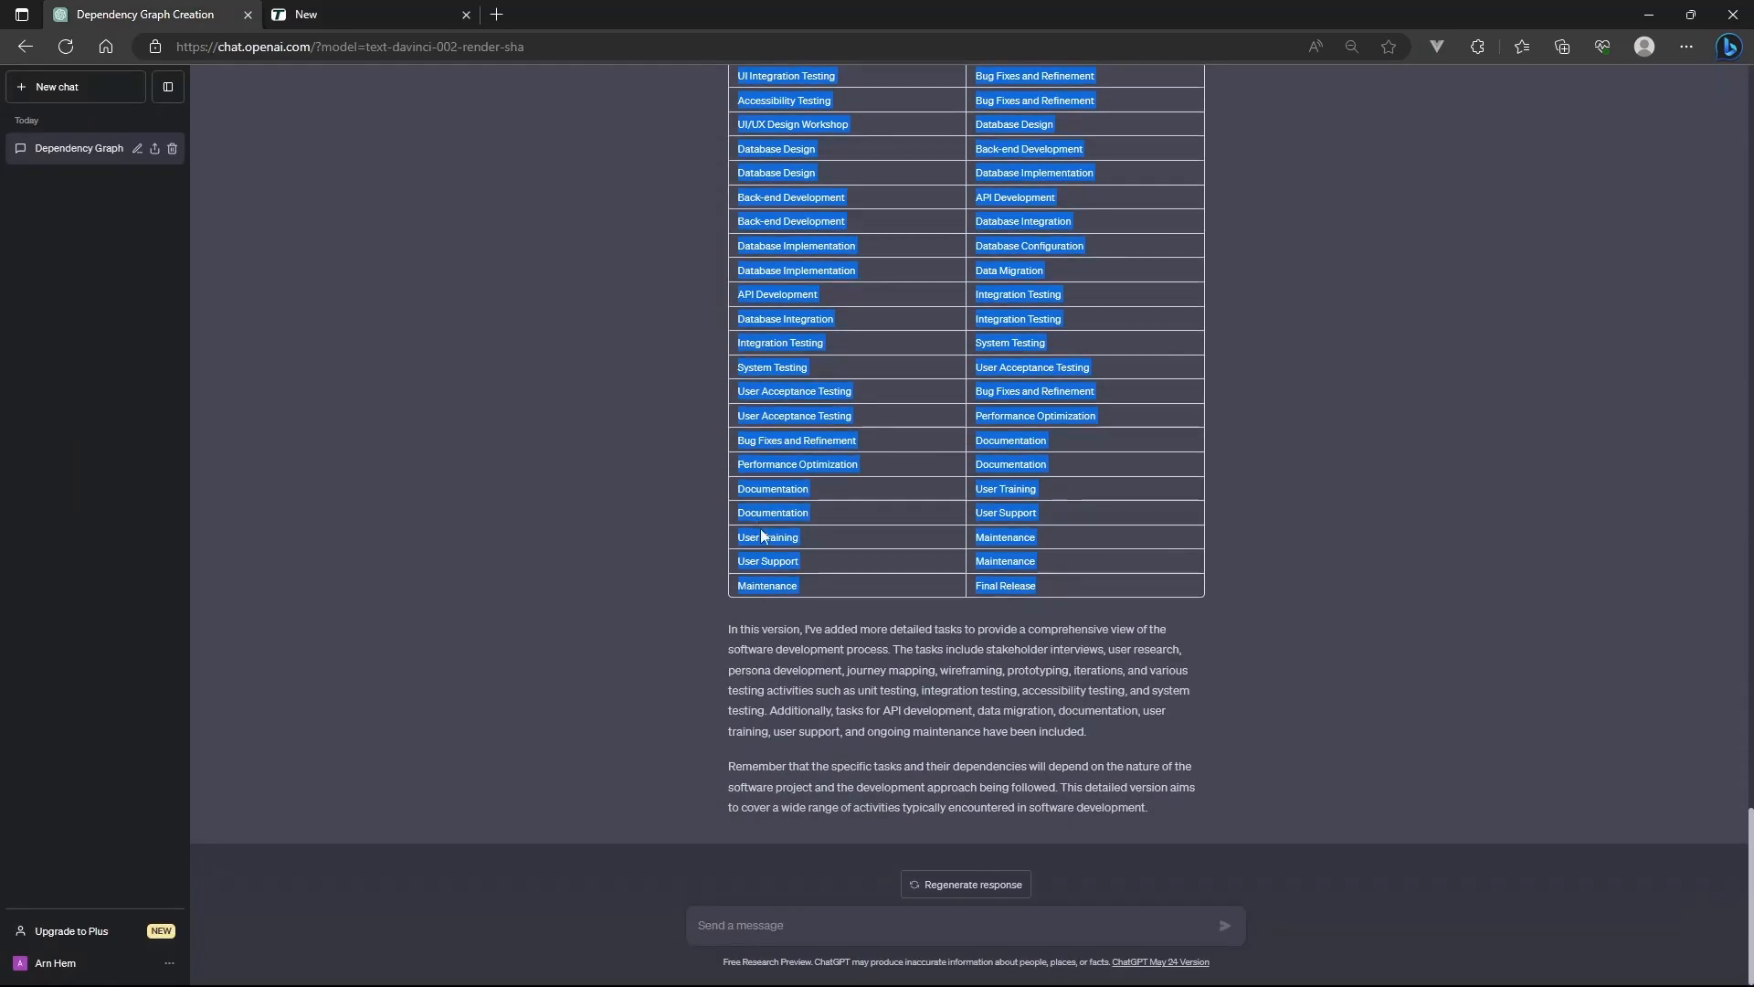
left_click(822, 923)
key("ctrl+v")
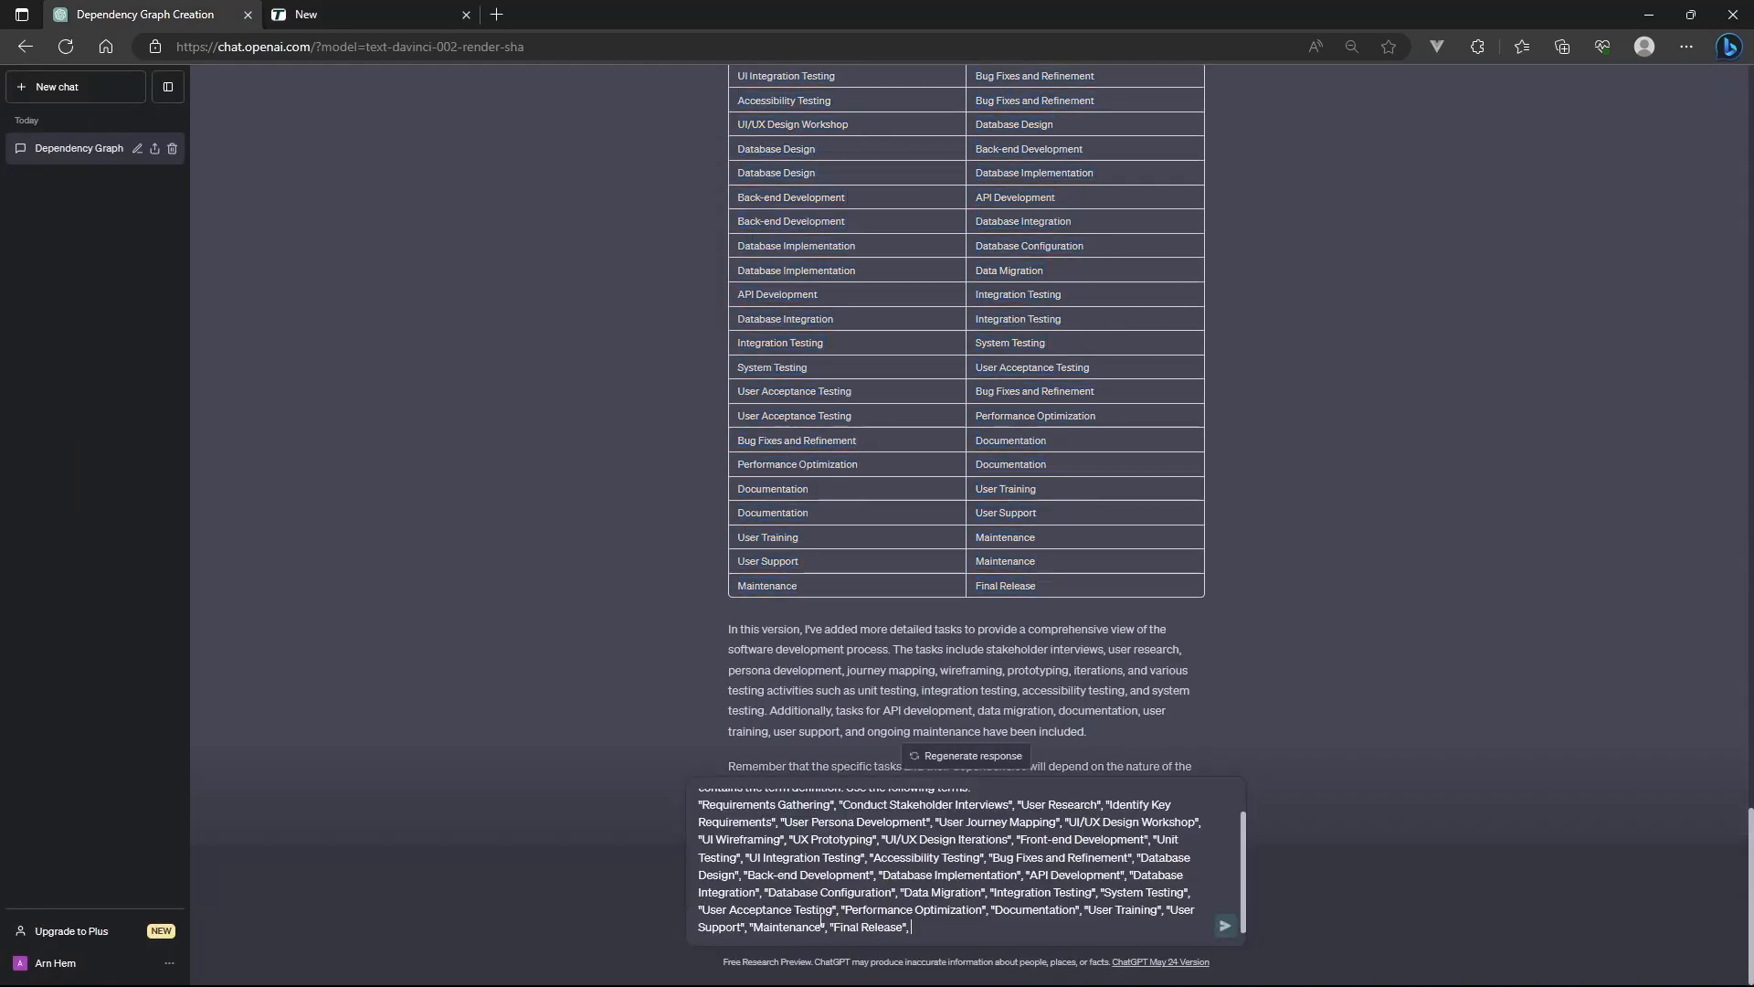
left_click(1226, 927)
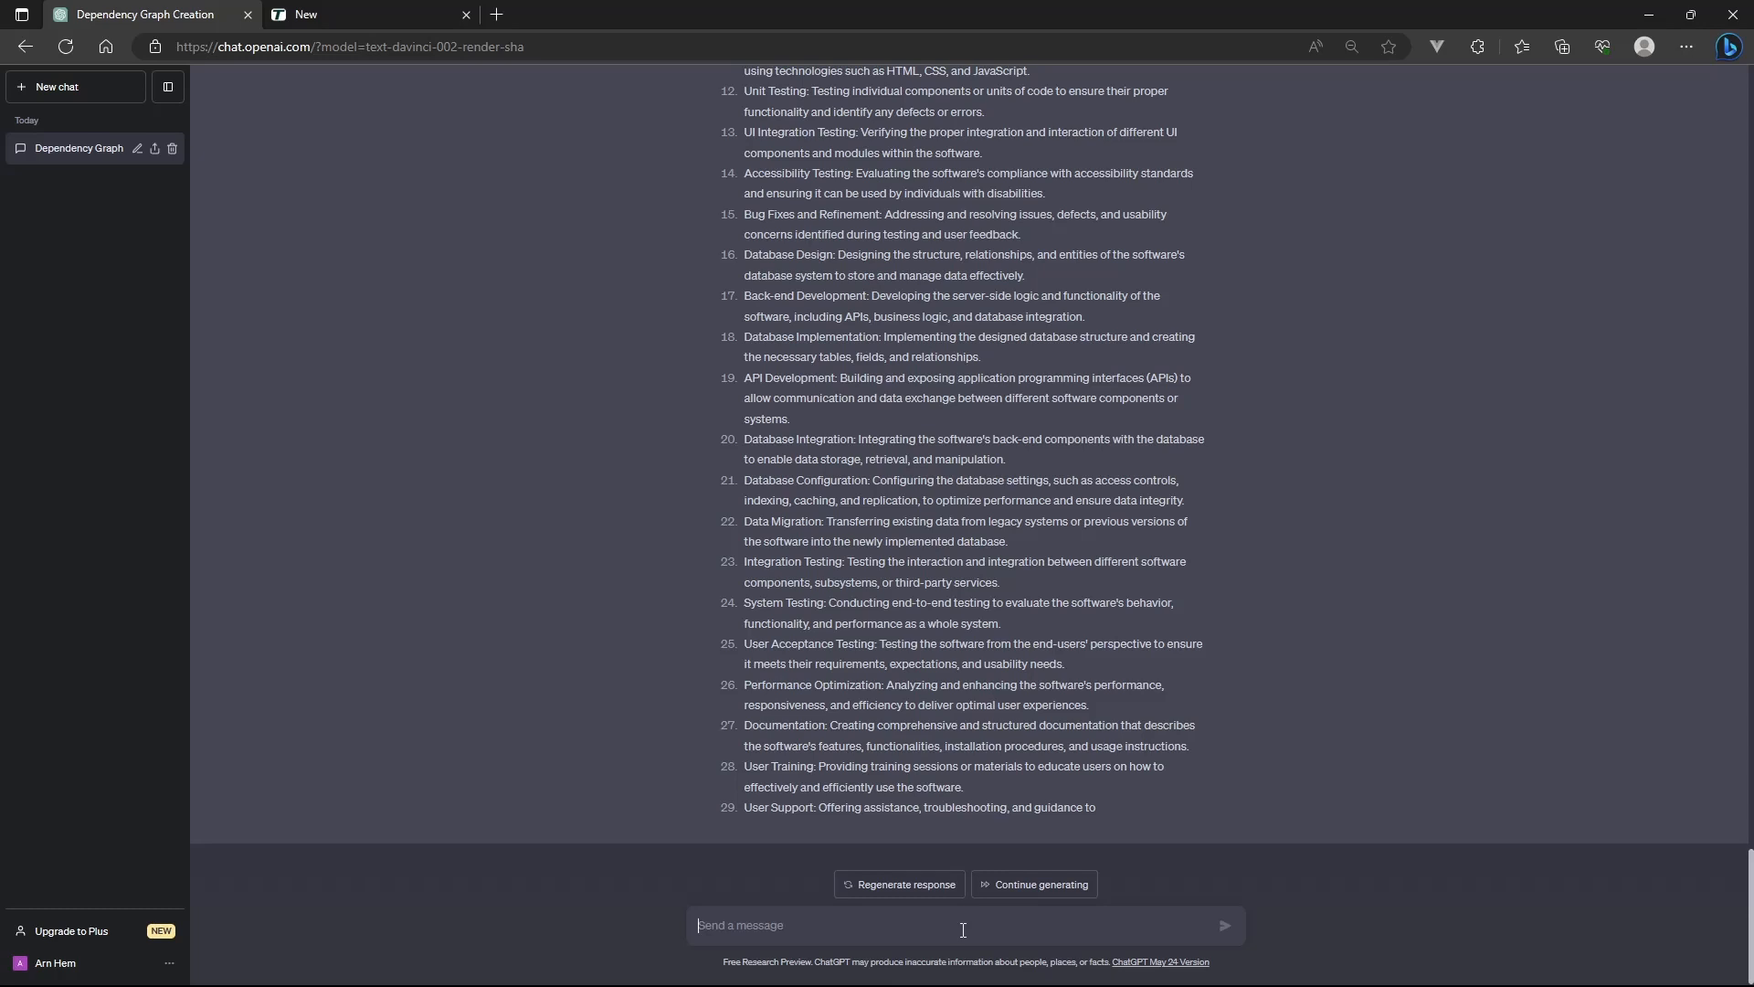
type("more")
key("Return")
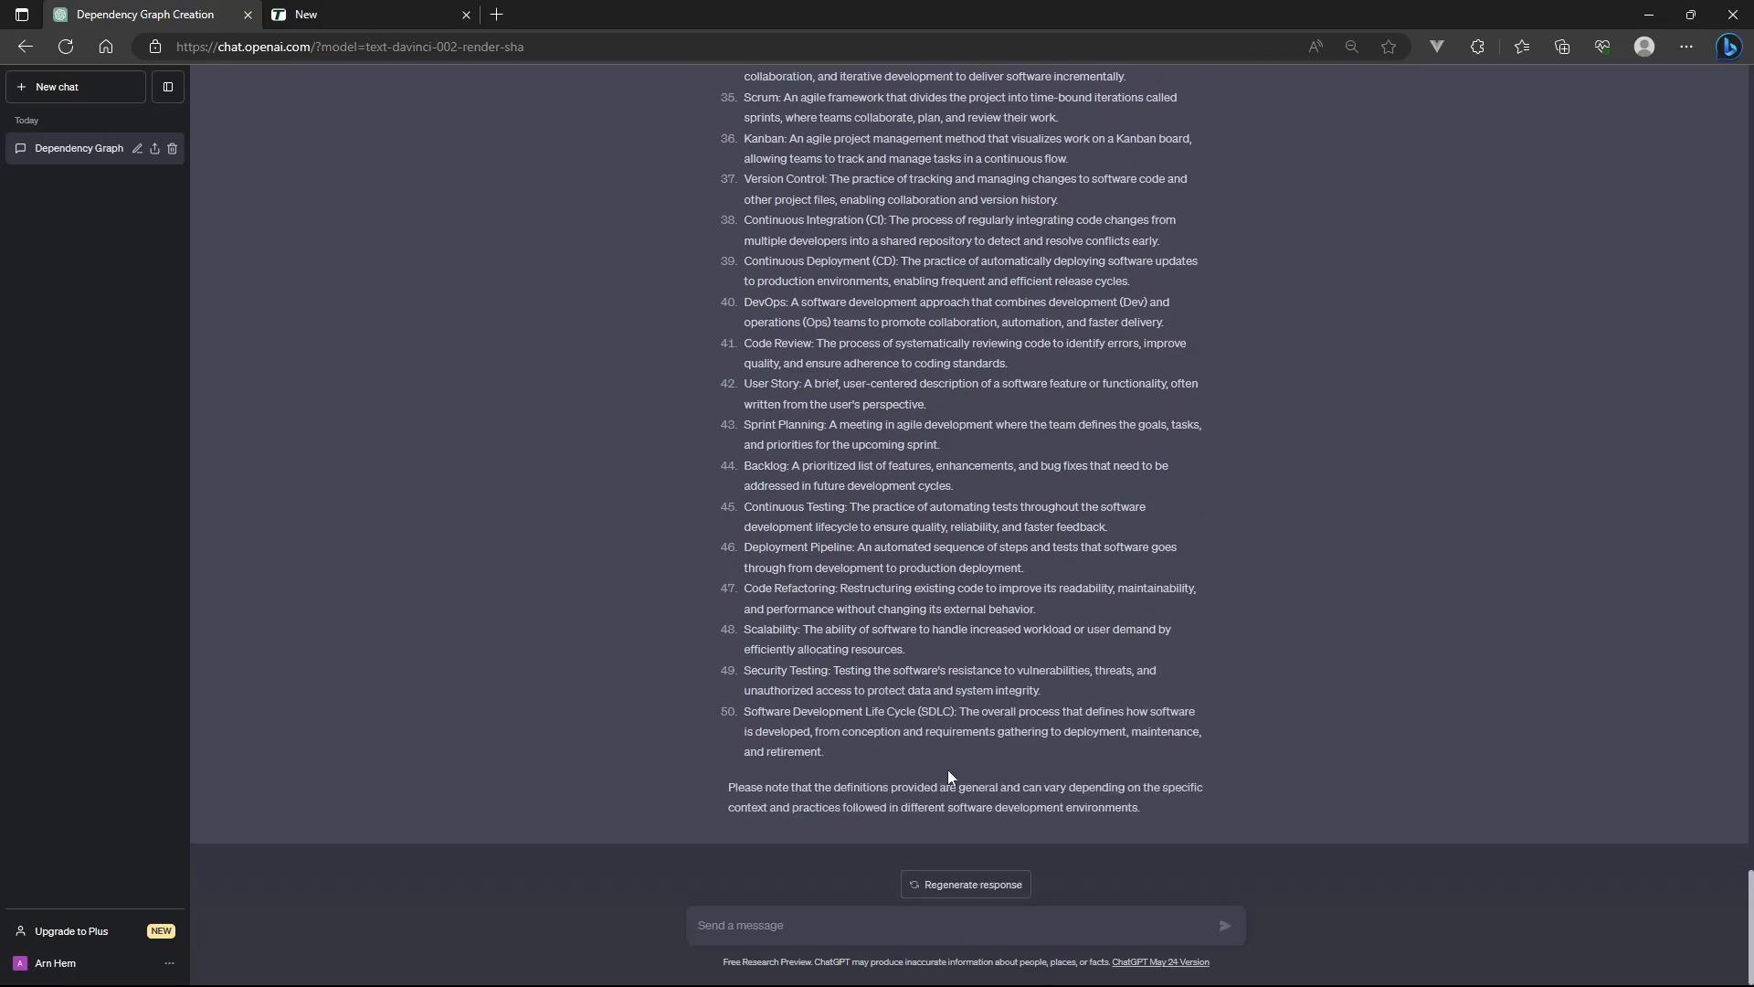
Copy definitions 1 to 29, Requirements Gathering through User Support, from the ChatGPT answer and switch back to Termboard
scroll(940, 754, "up", 20)
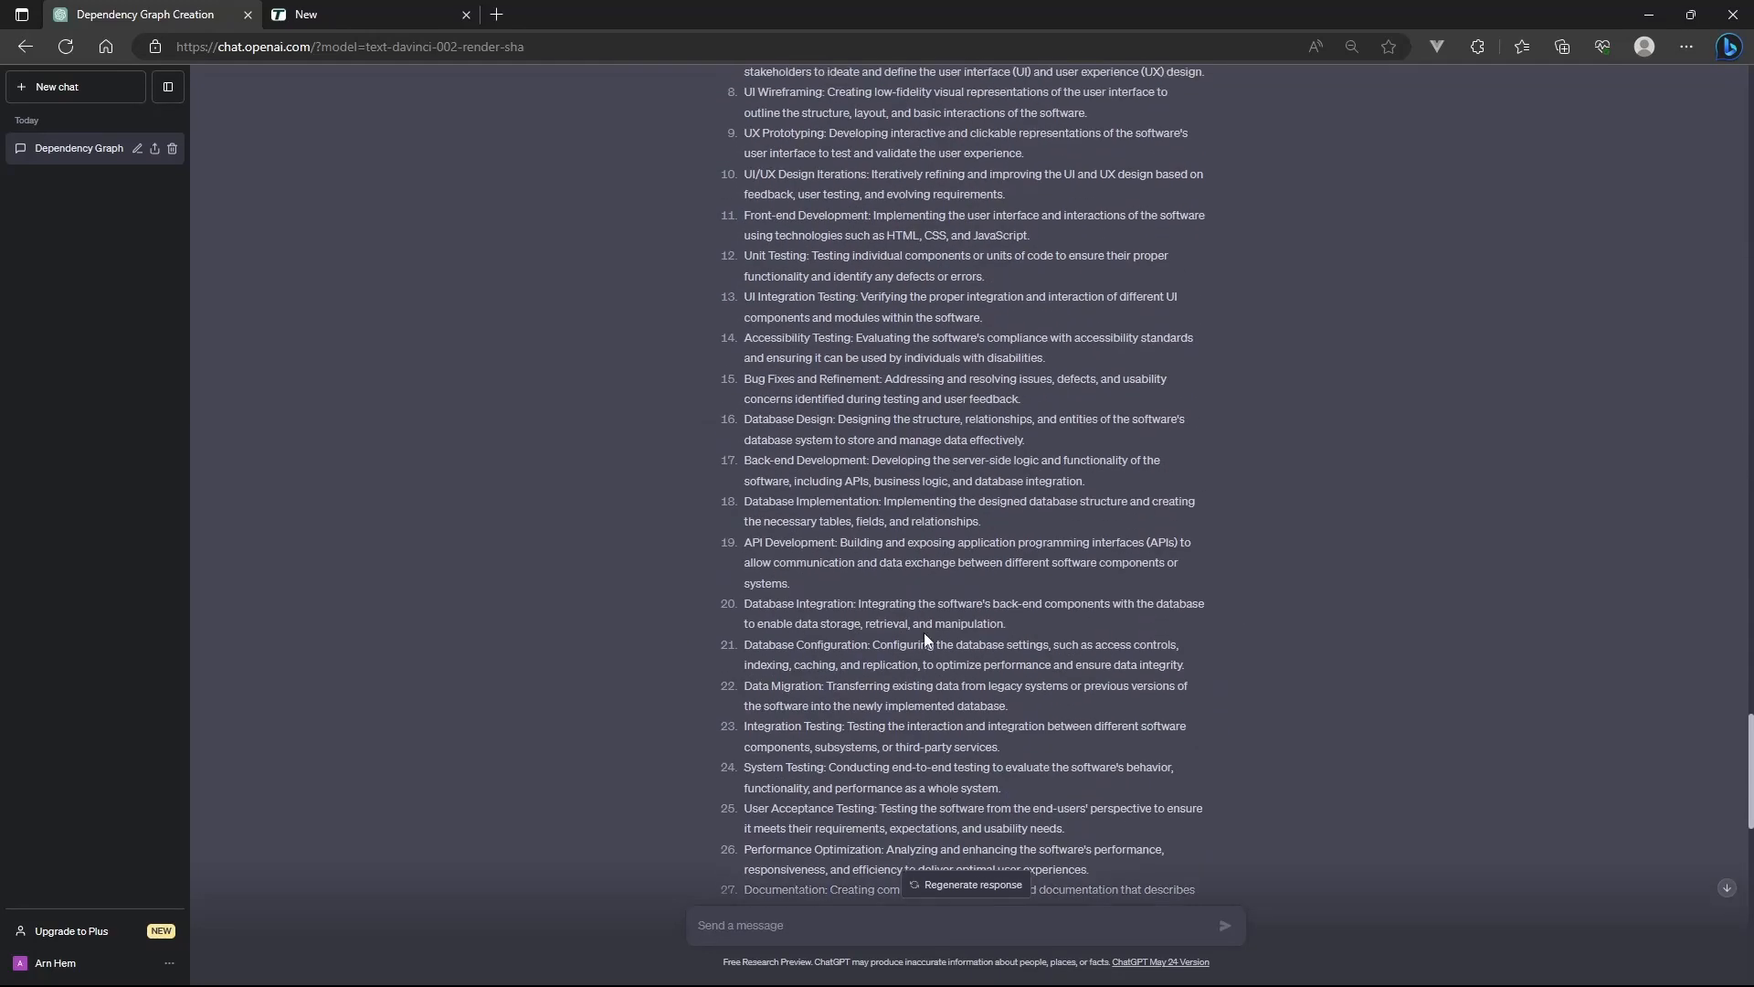
scroll(924, 632, "down", 2)
left_click_drag(1122, 837, 758, 221)
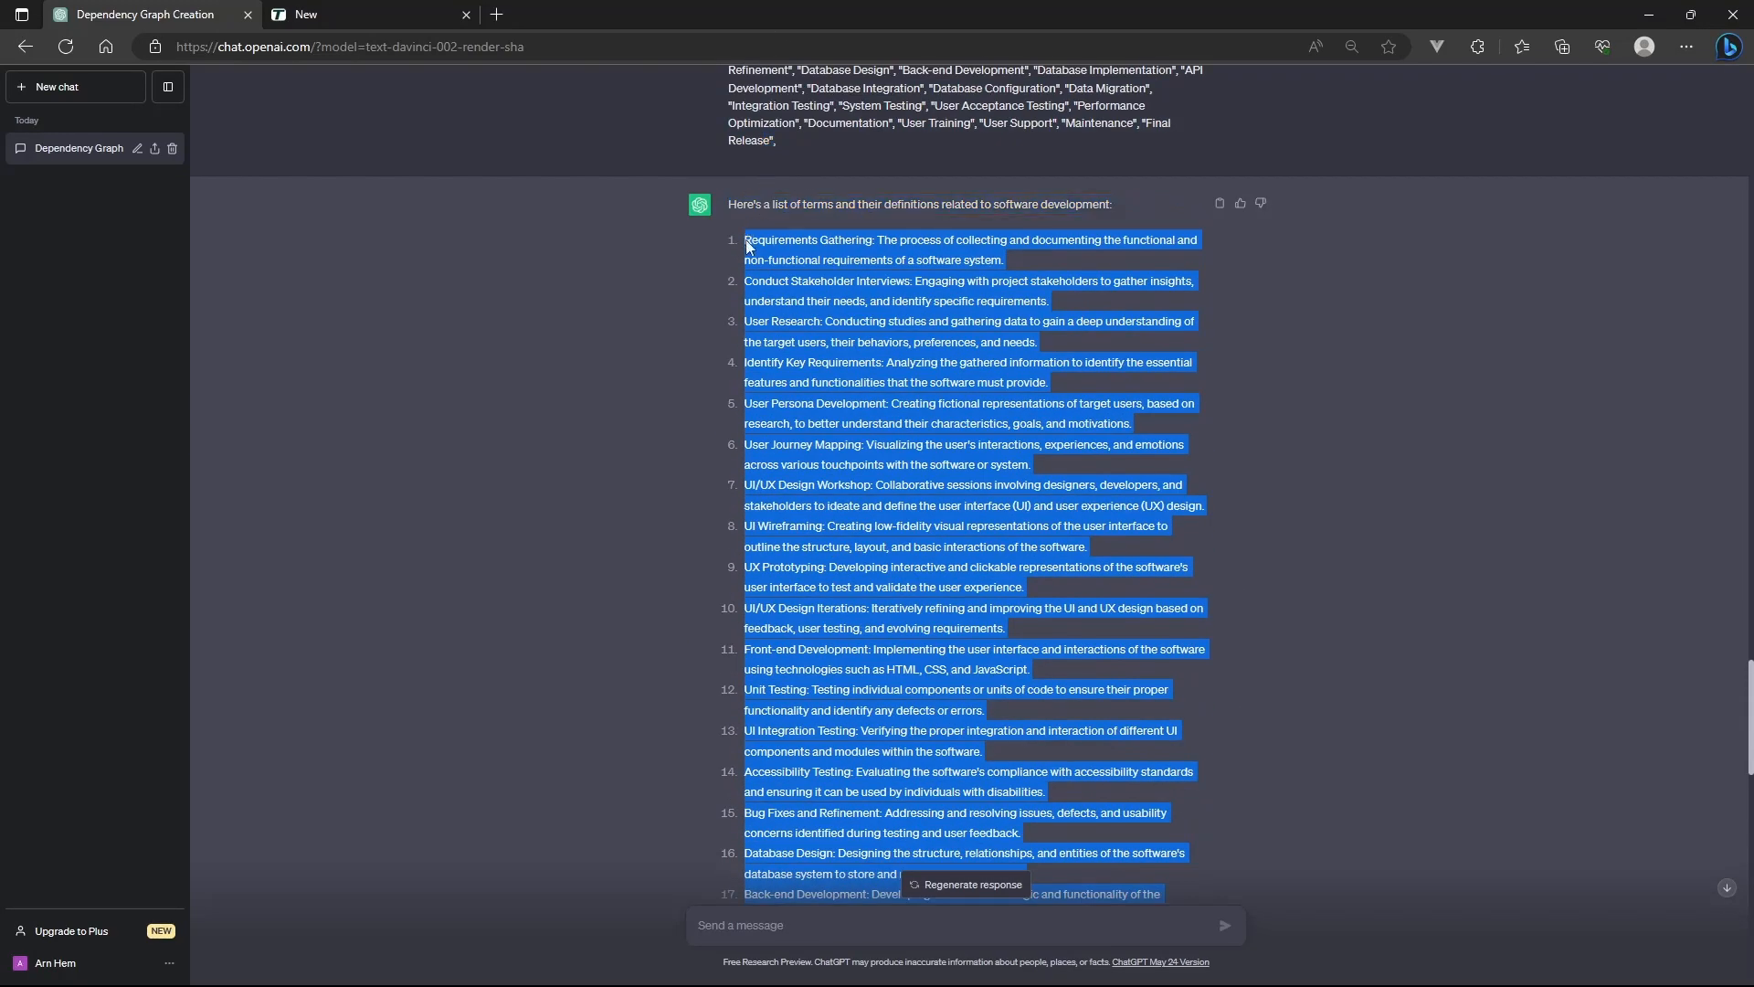
right_click(809, 249)
left_click(815, 258)
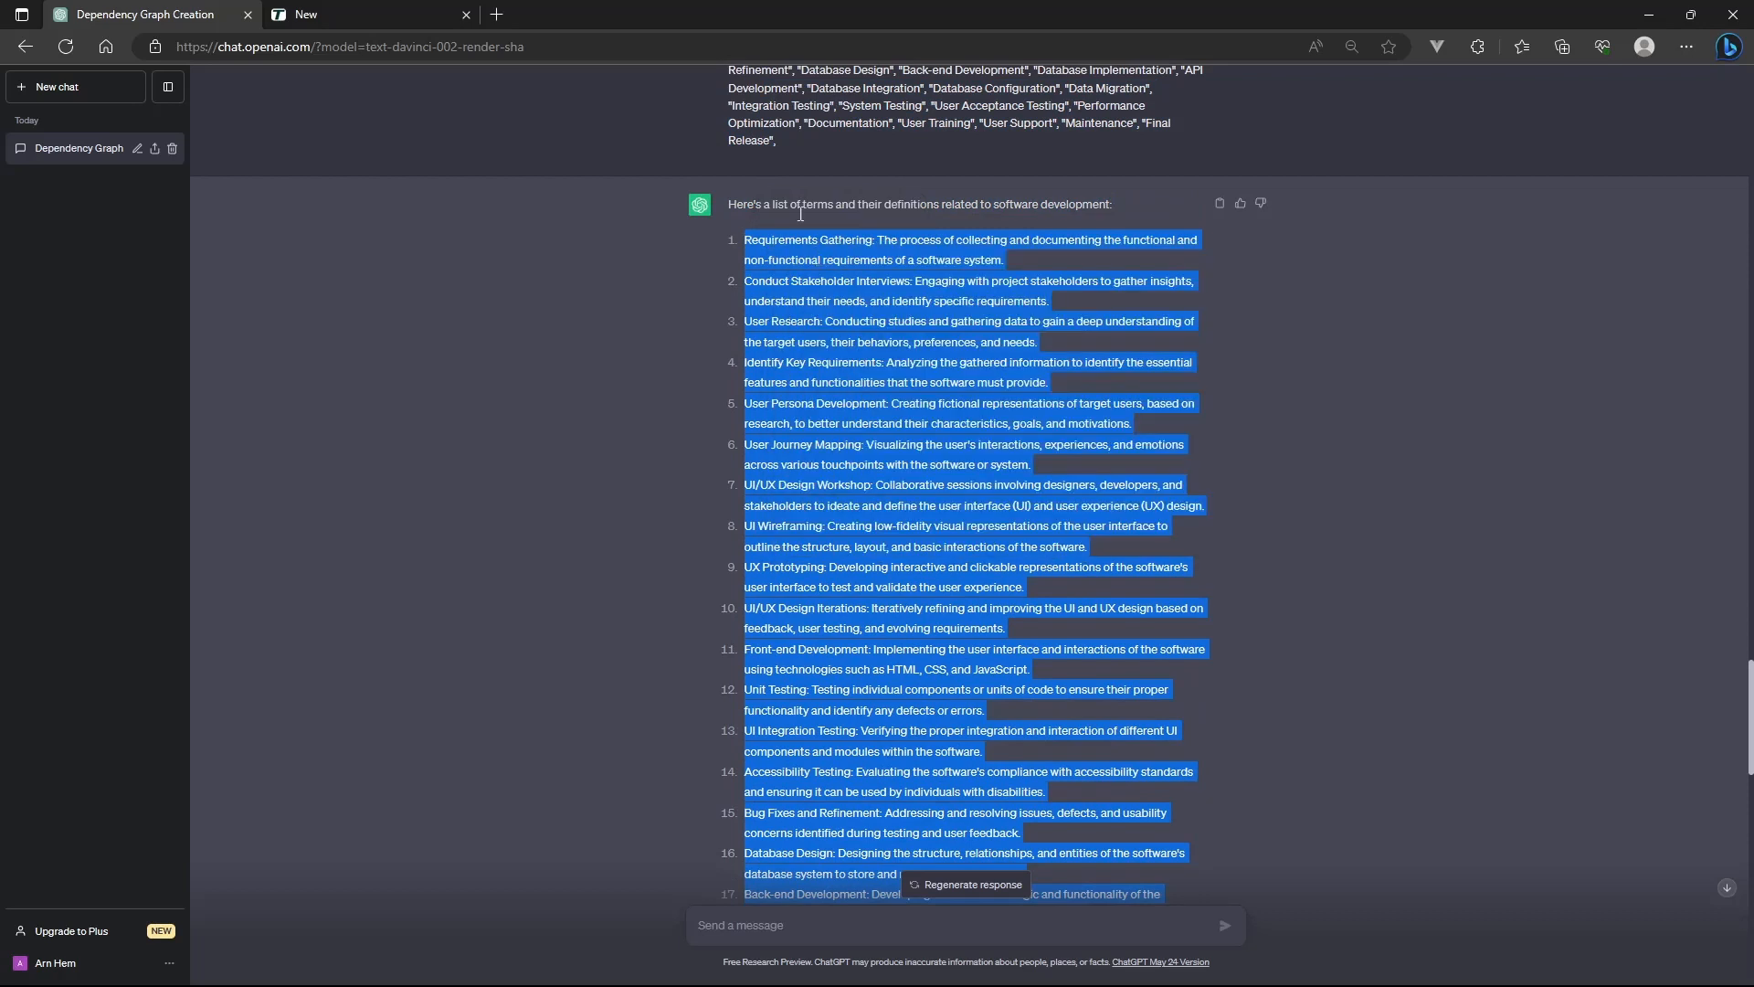
left_click(363, 10)
Bulk add the copied definitions as terms with the colon separator, choosing "Update the old Description" for duplicates
left_click(1438, 561)
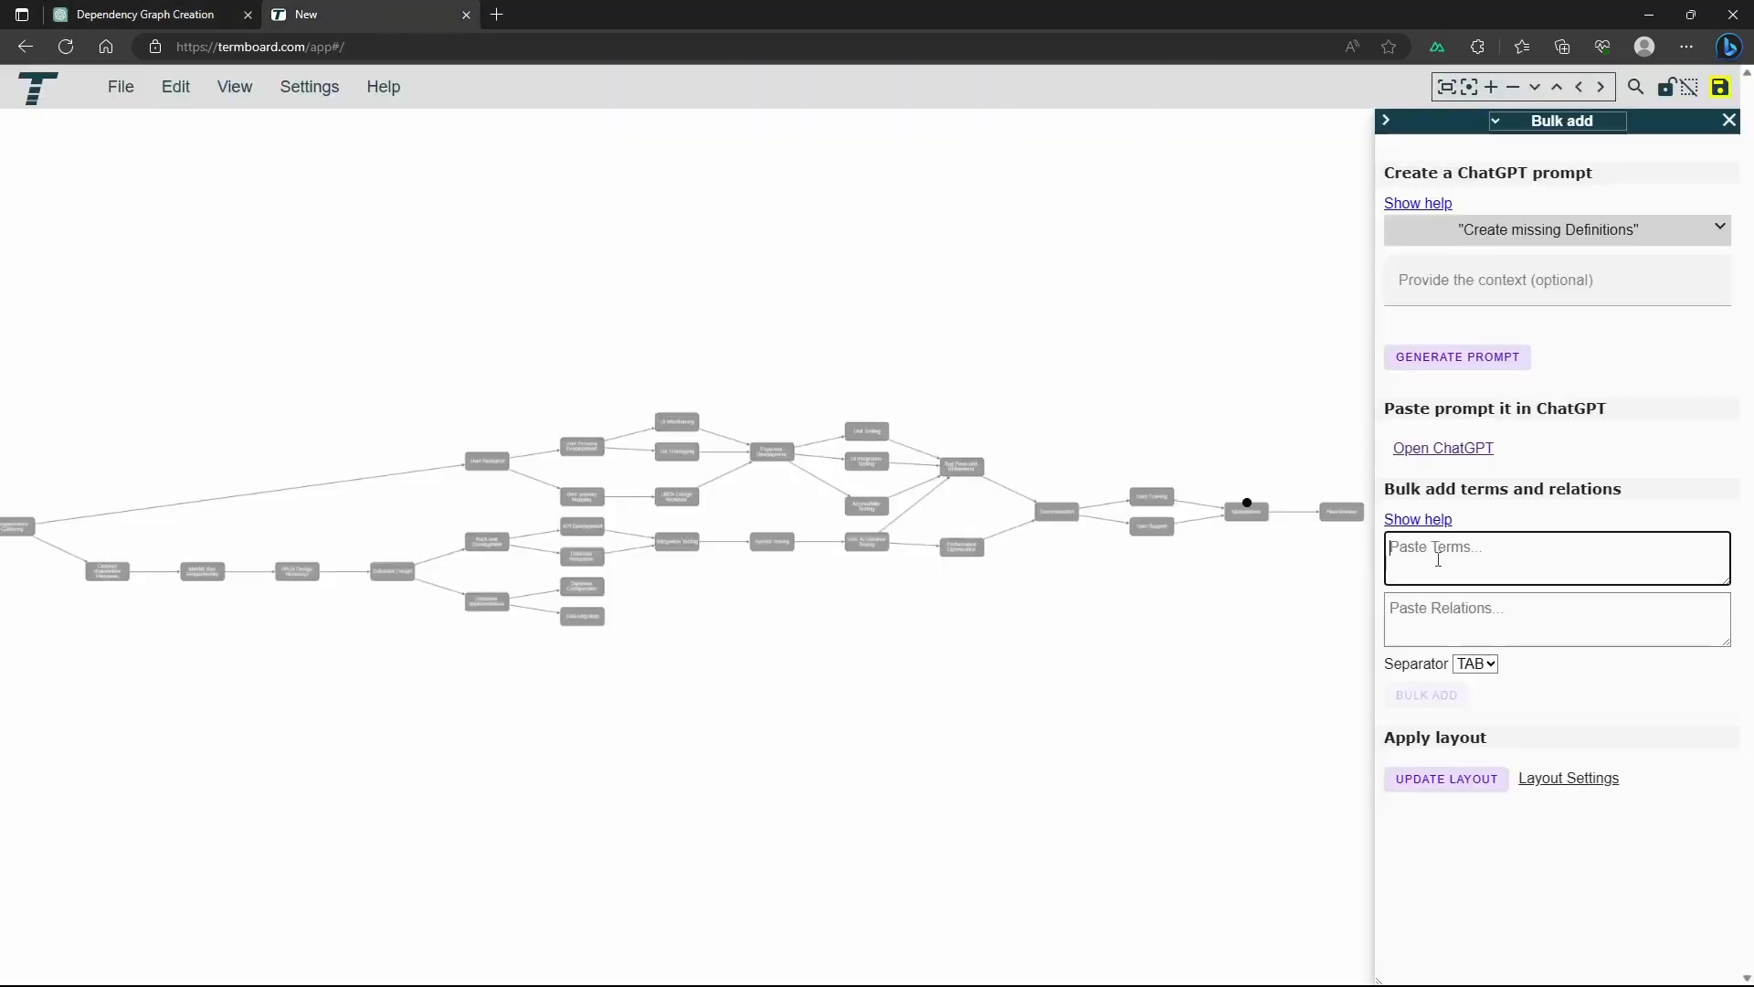
key("ctrl+v")
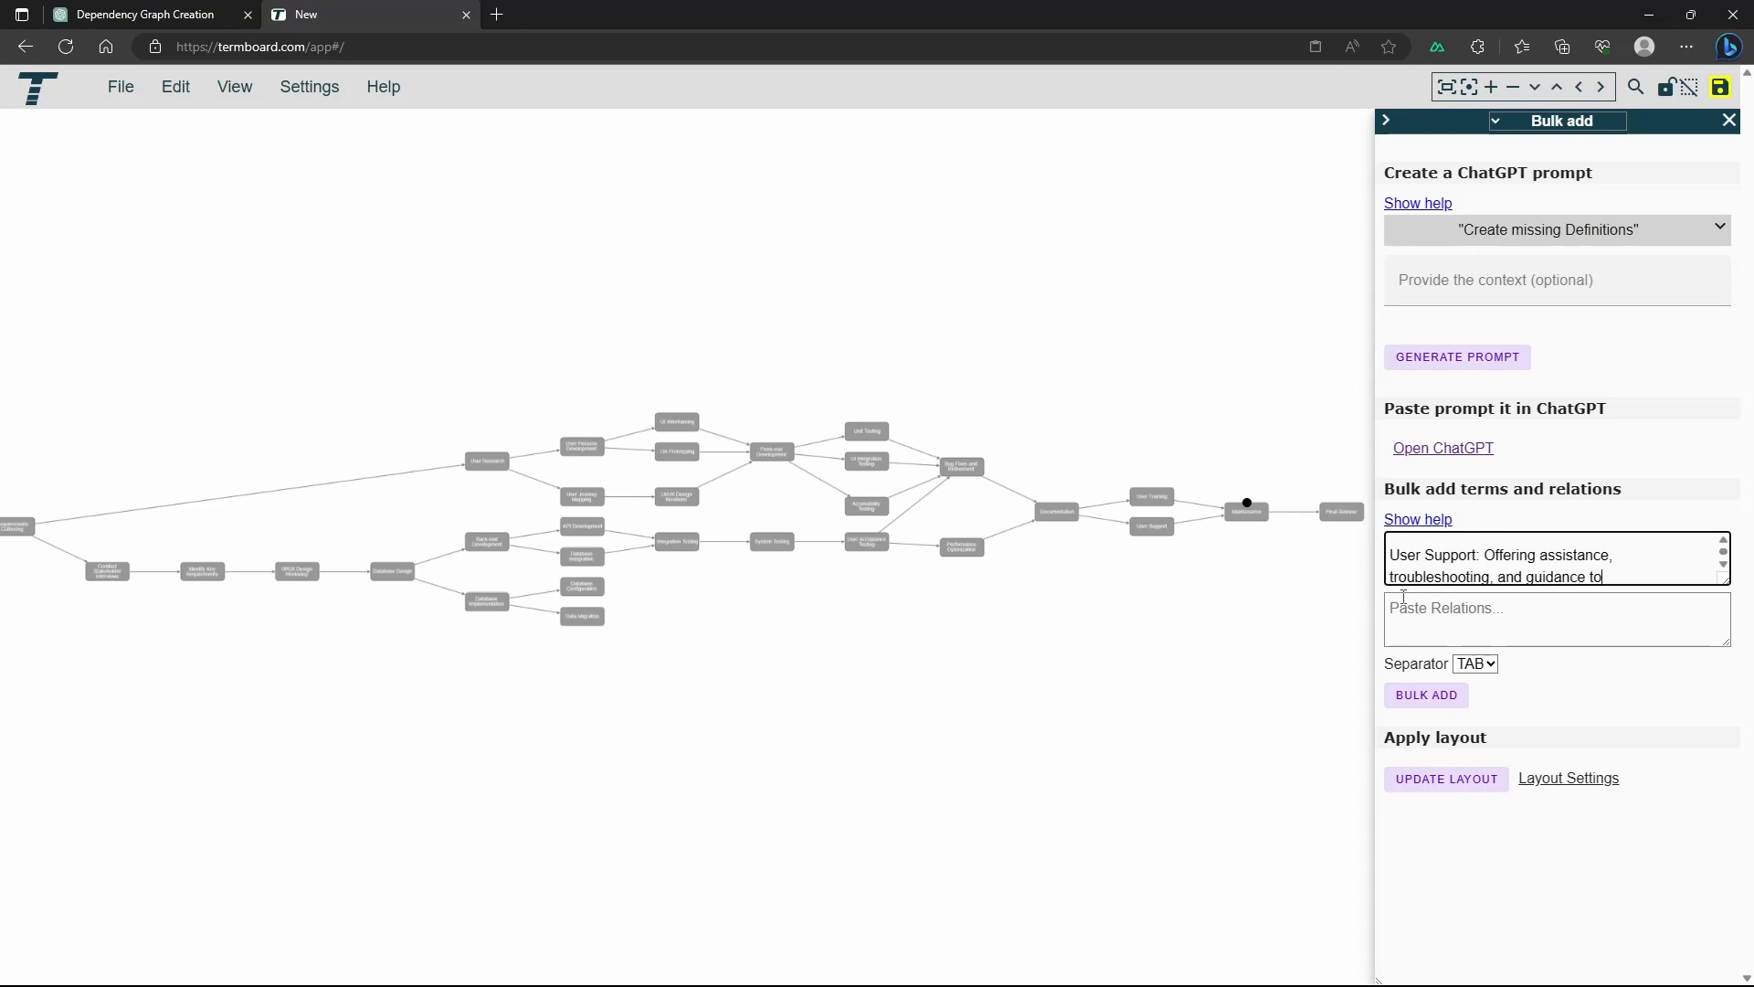
left_click(1476, 663)
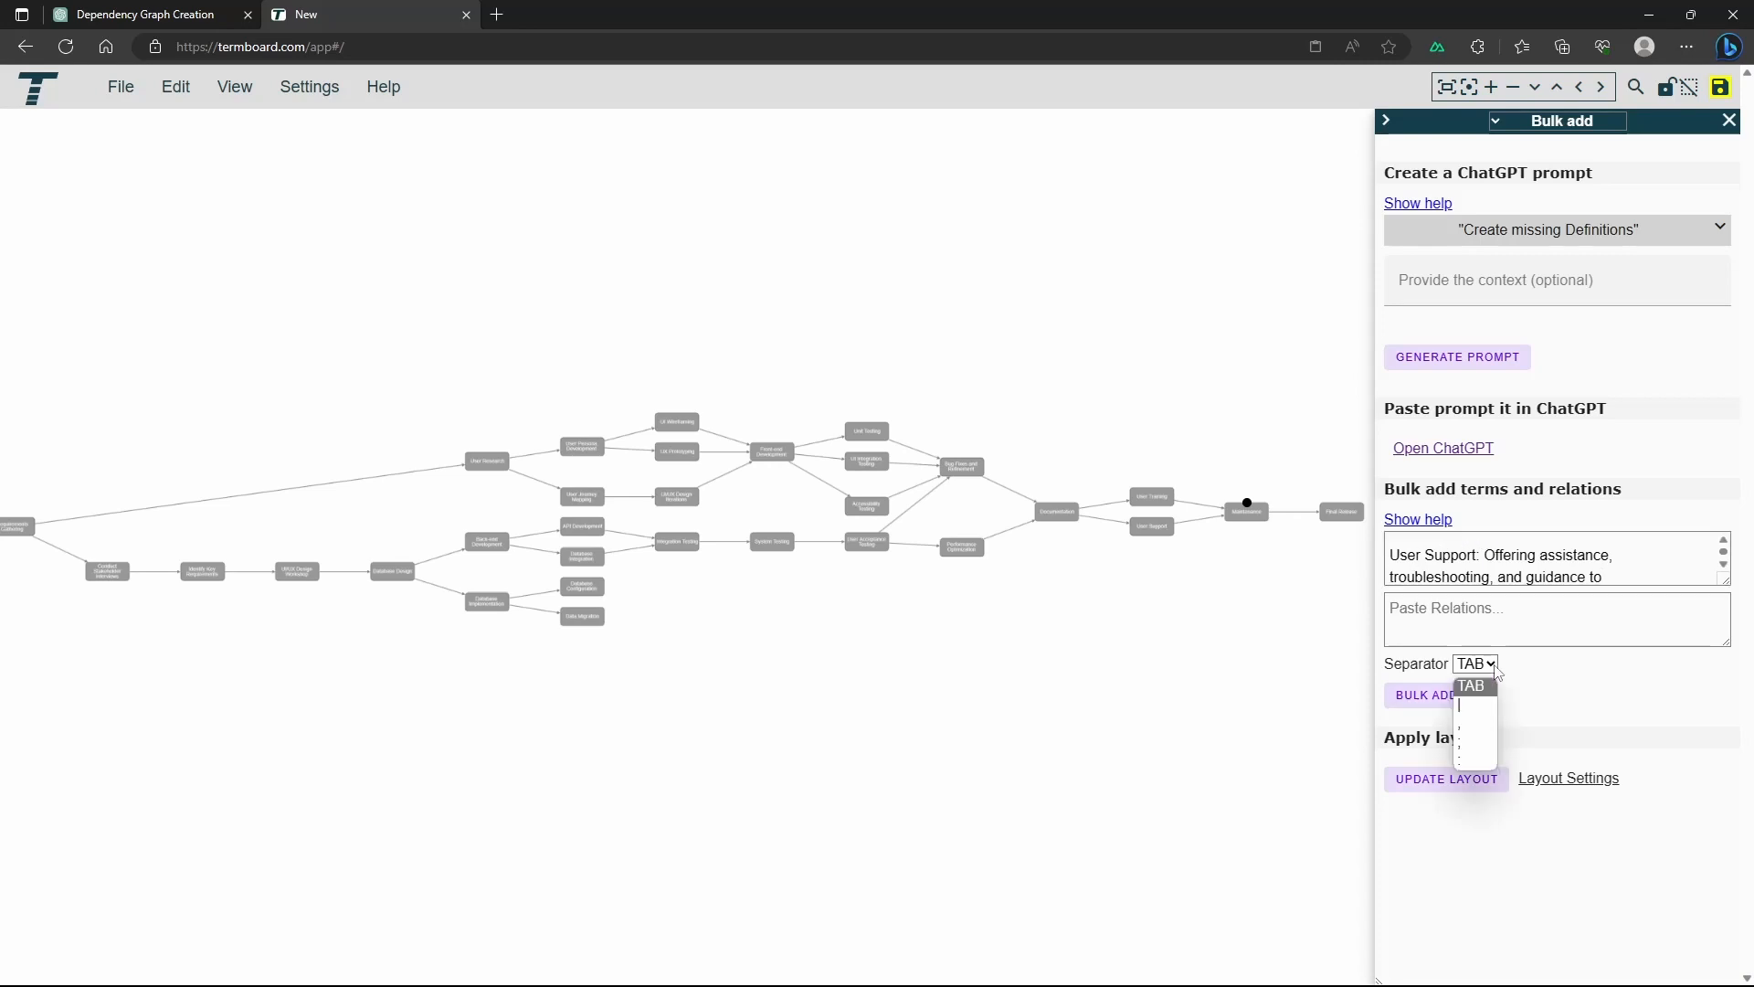
left_click(1478, 758)
left_click(1441, 697)
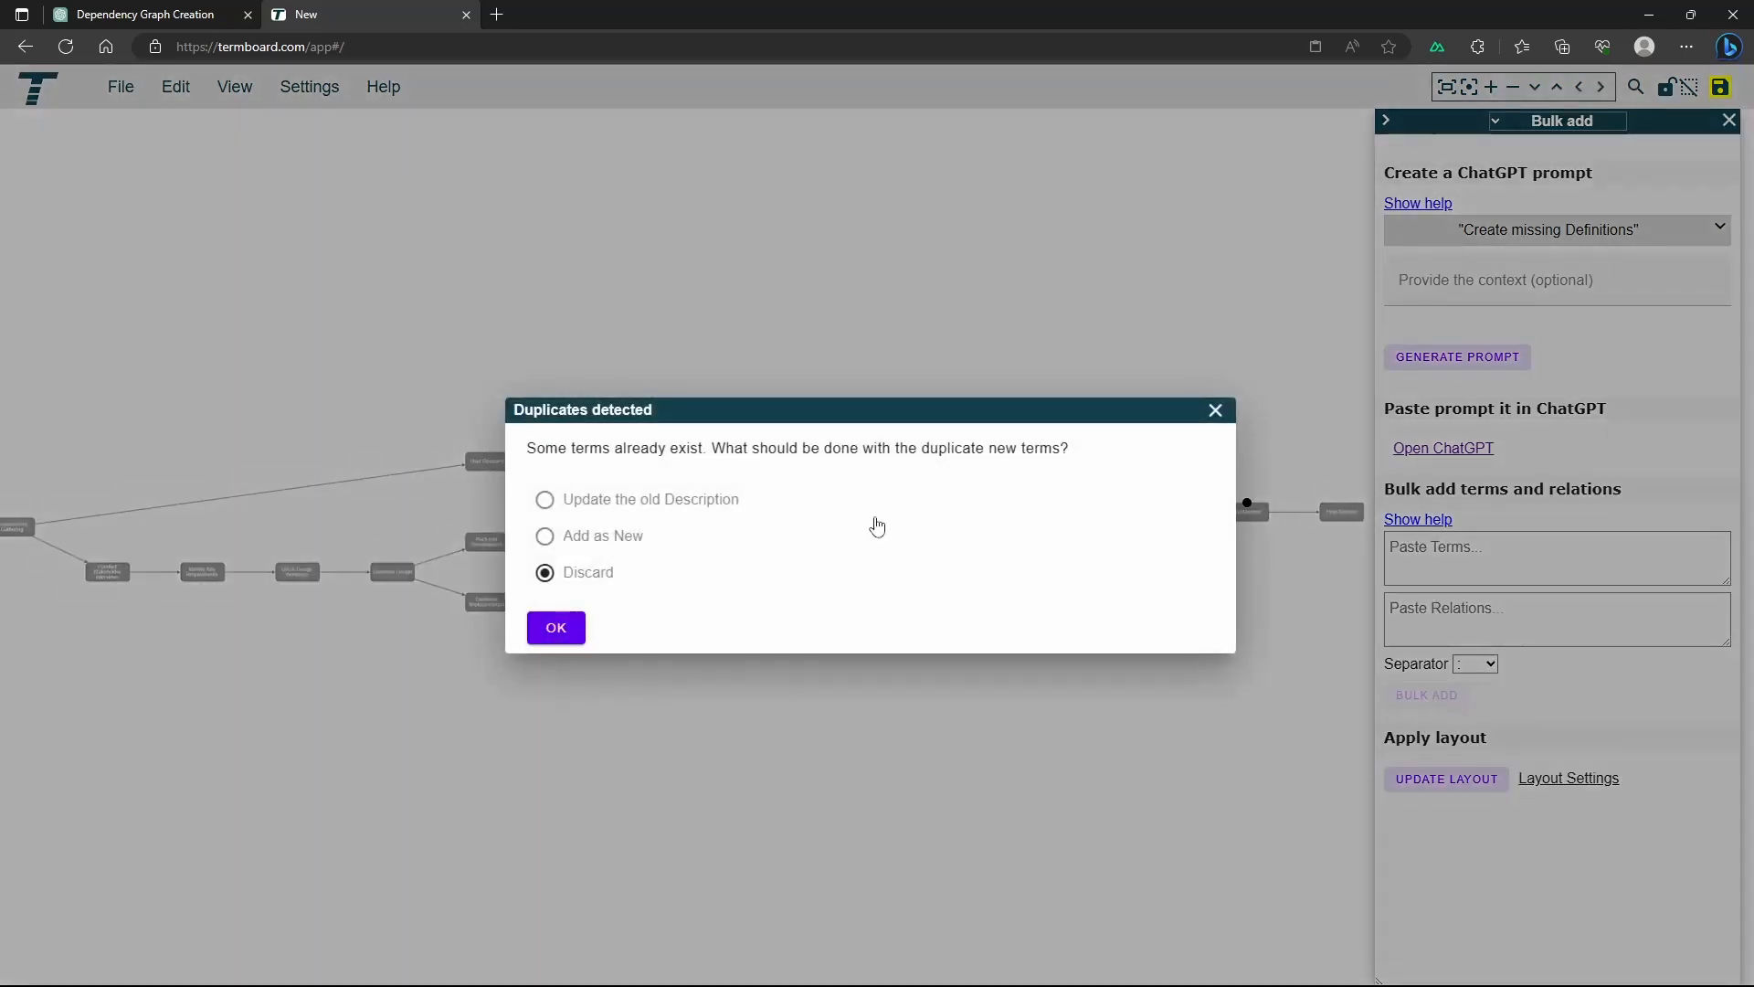
left_click(600, 508)
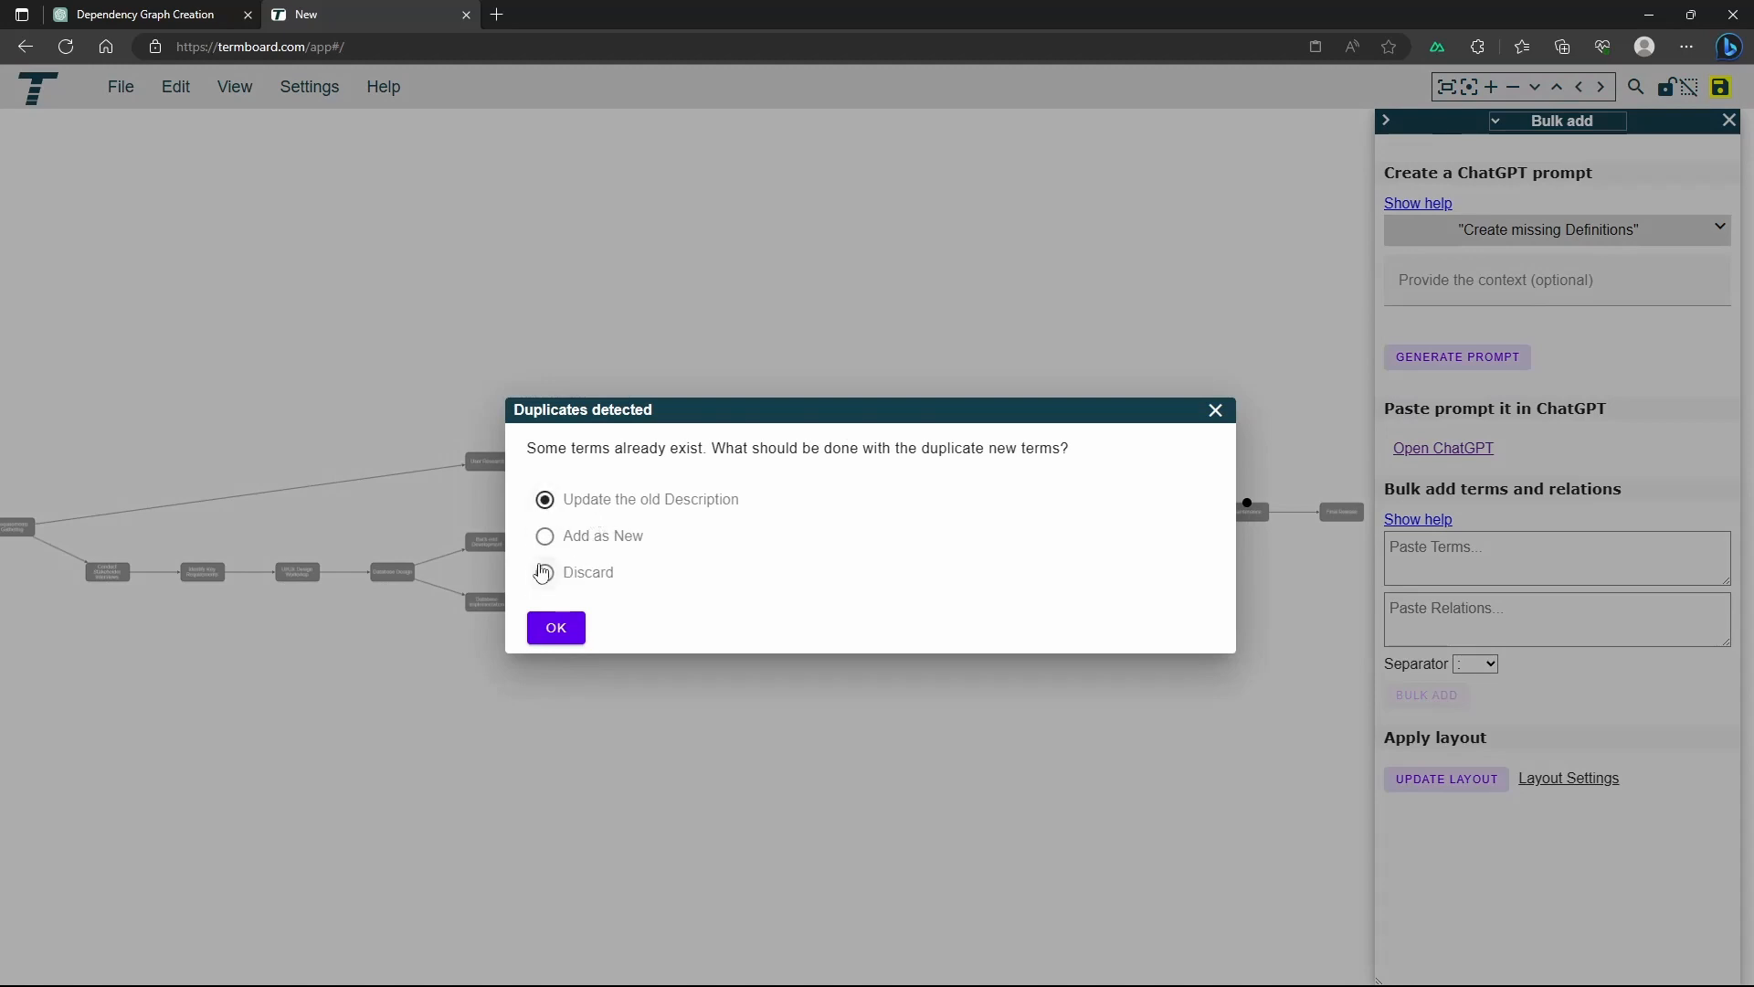
left_click(558, 629)
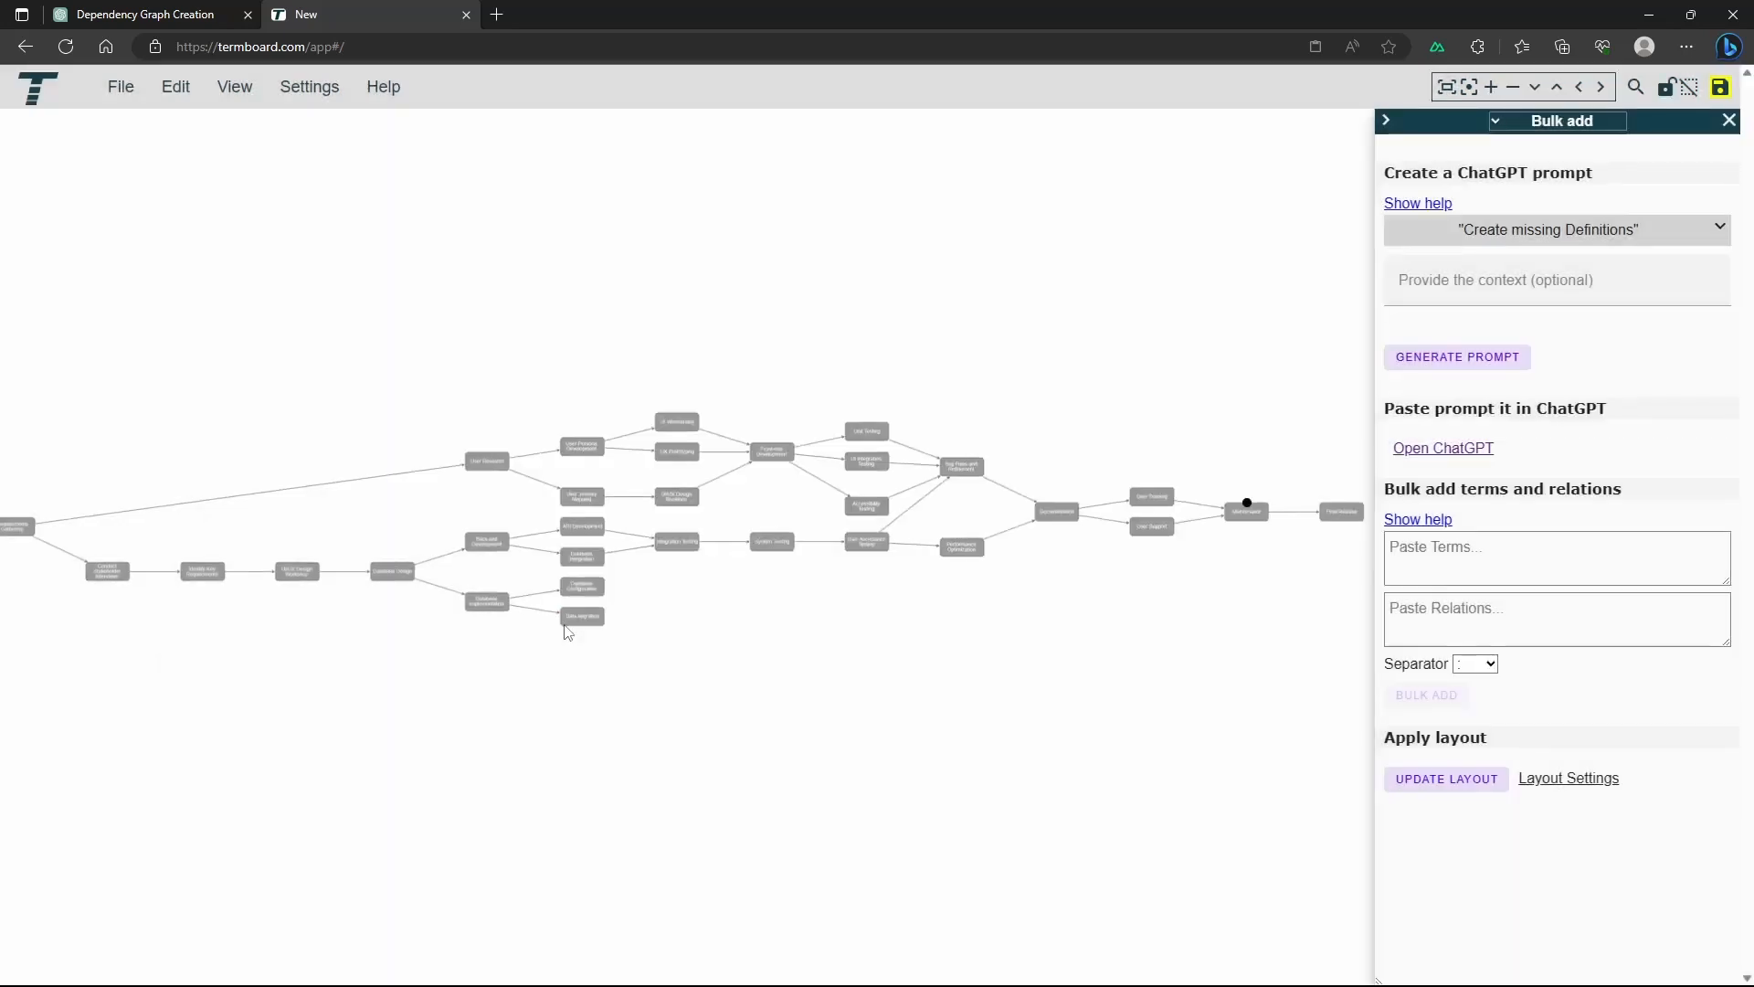
Copy definitions 30 to 50, Maintenance through Software Development Life Cycle, from ChatGPT and return to Termboard
left_click(147, 15)
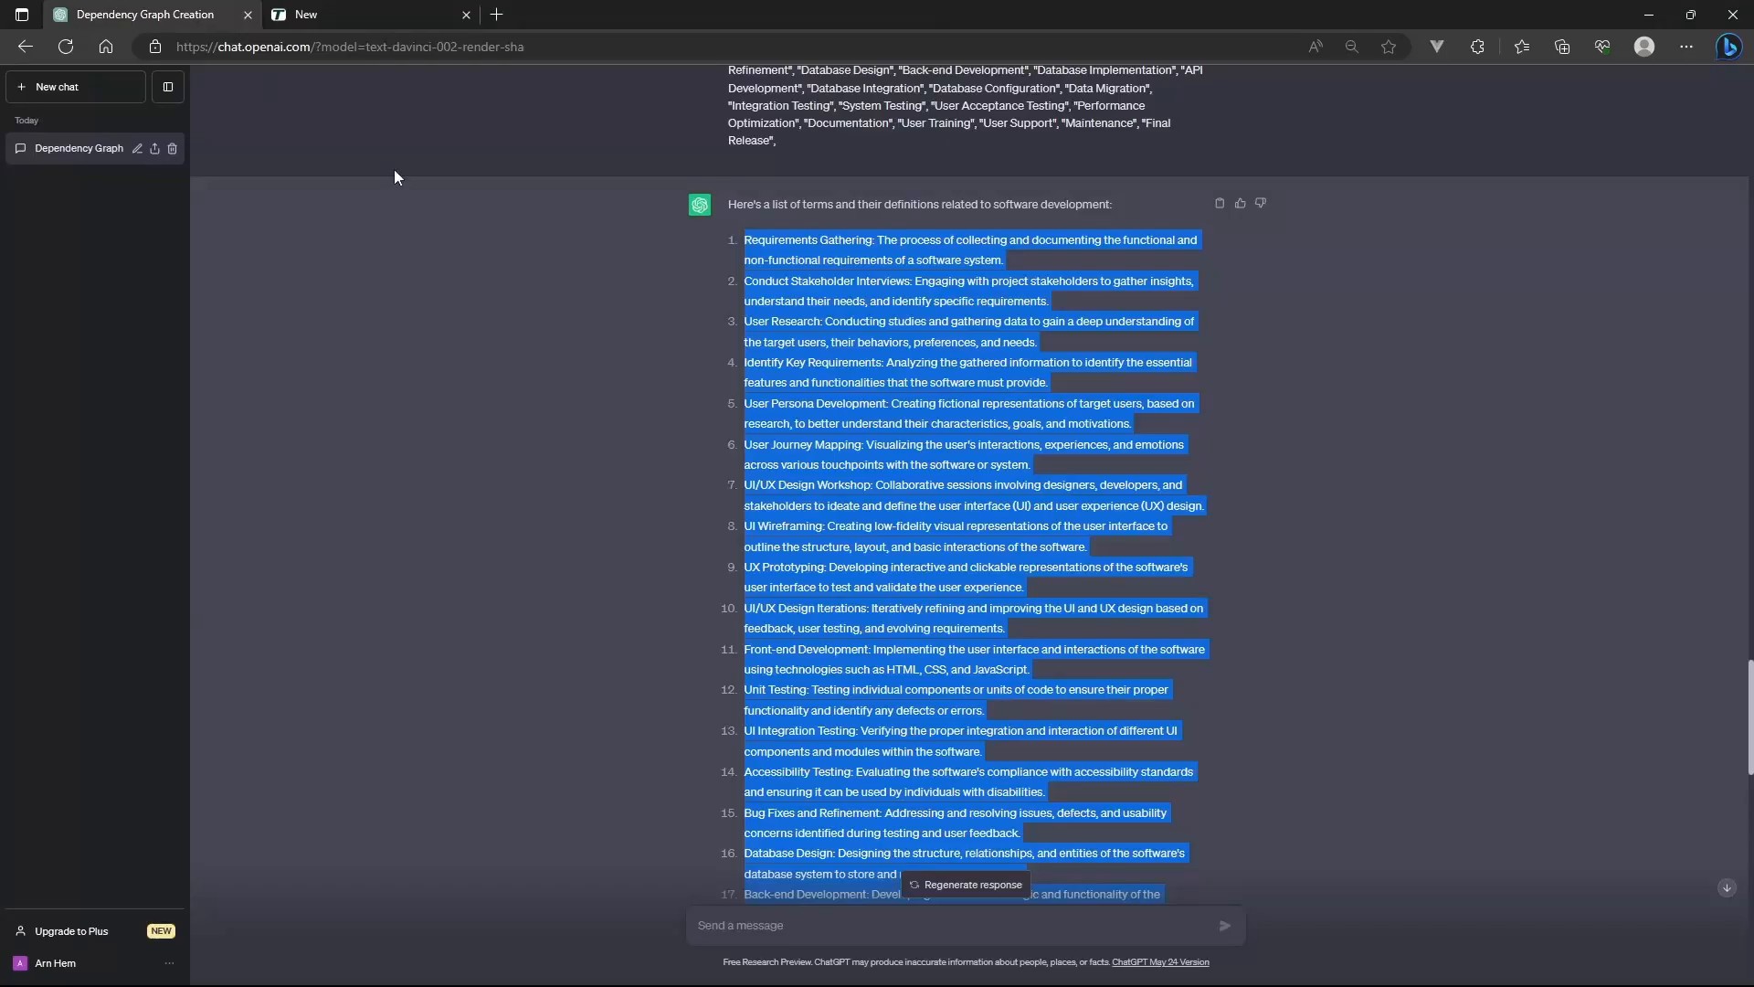
scroll(1090, 549, "down", 20)
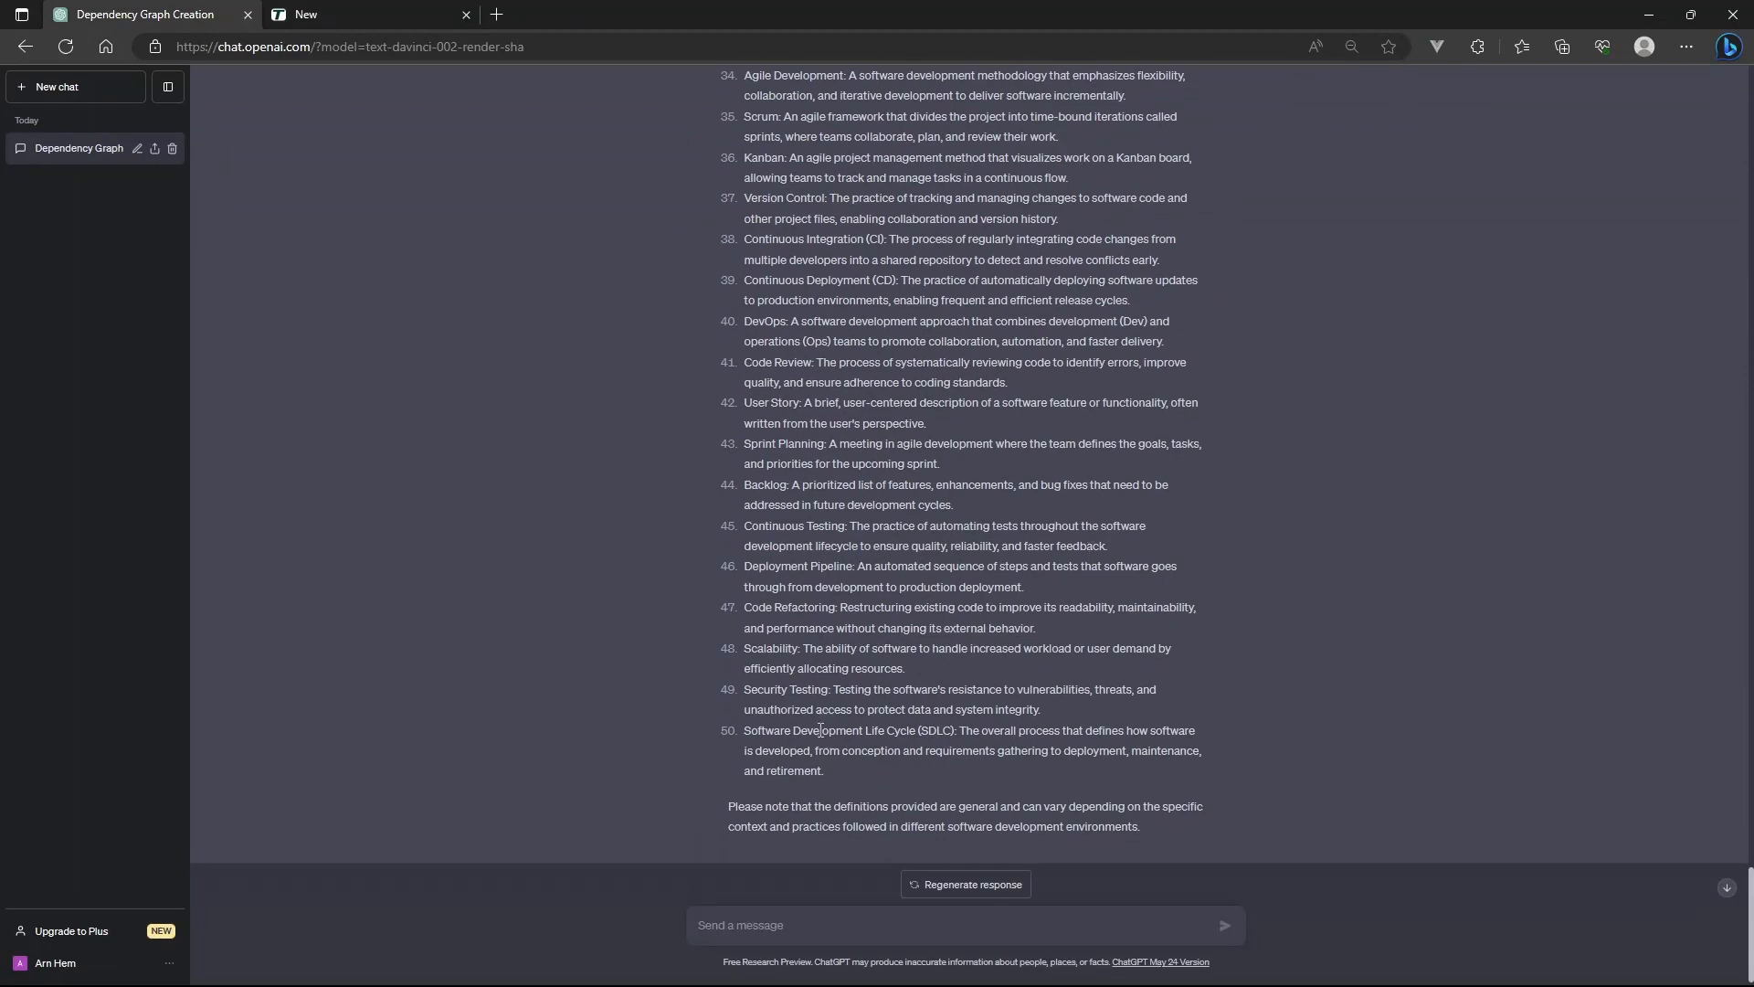
left_click_drag(830, 771, 745, 139)
scroll(794, 384, "up", 2)
scroll(750, 174, "up", 1)
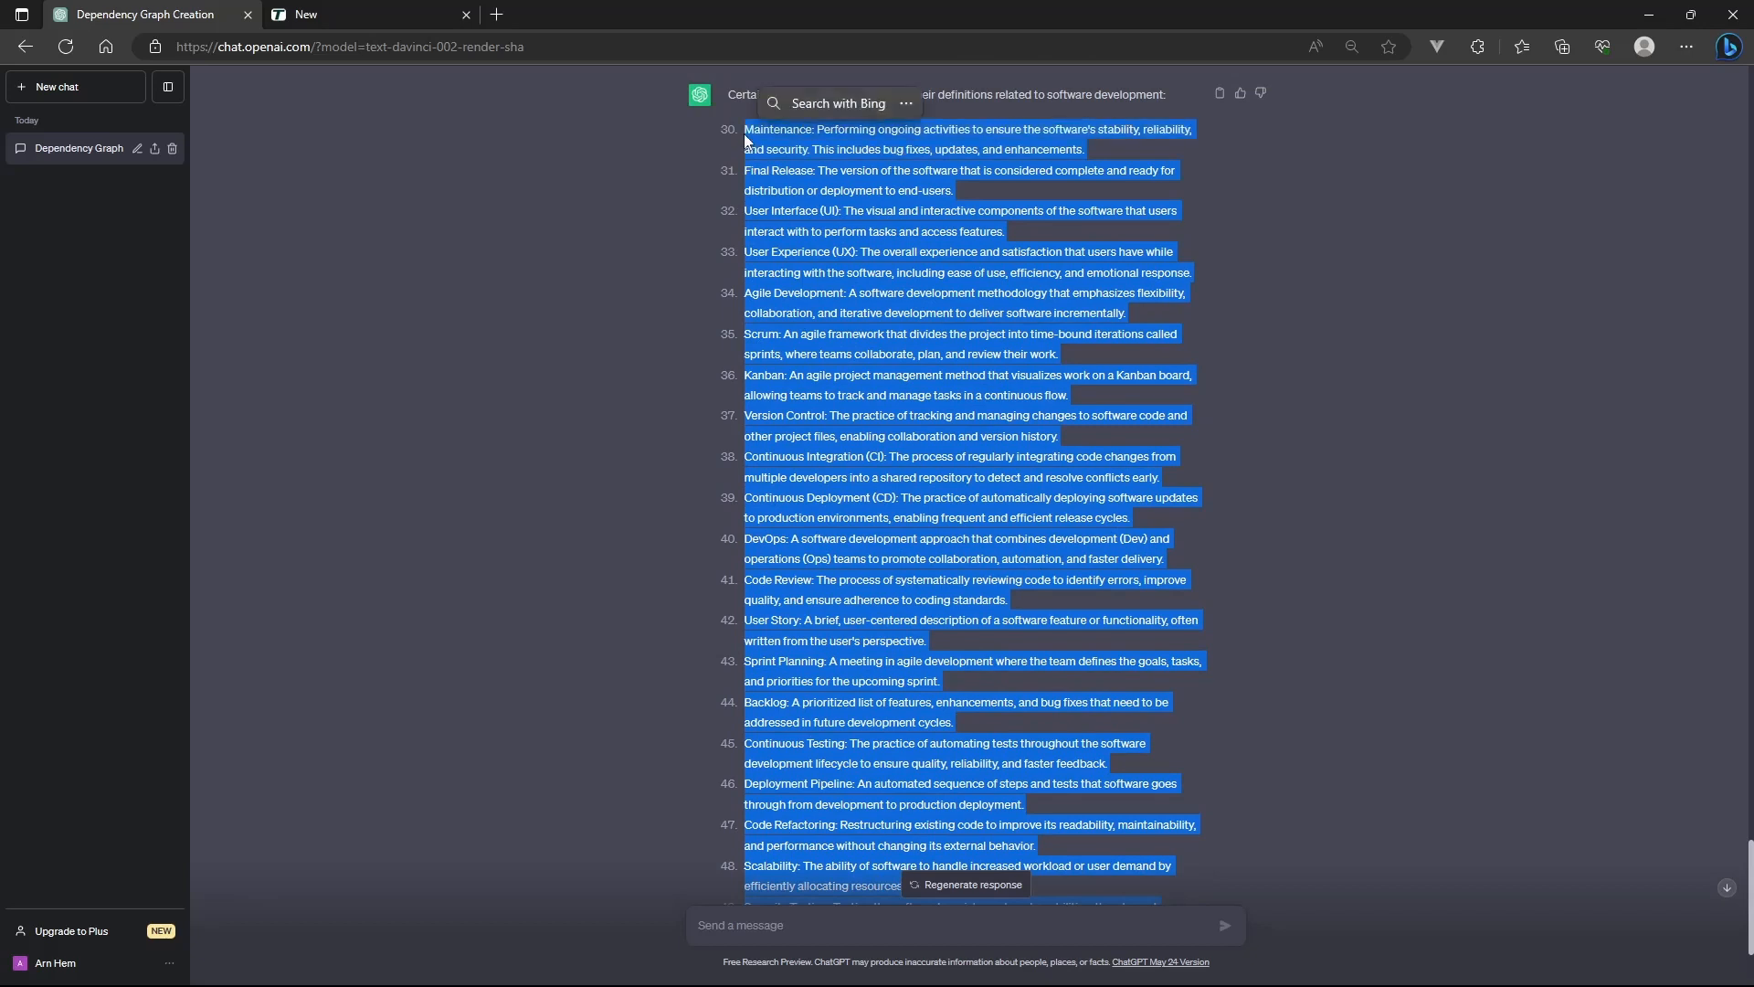
key("ctrl+c")
left_click(383, 15)
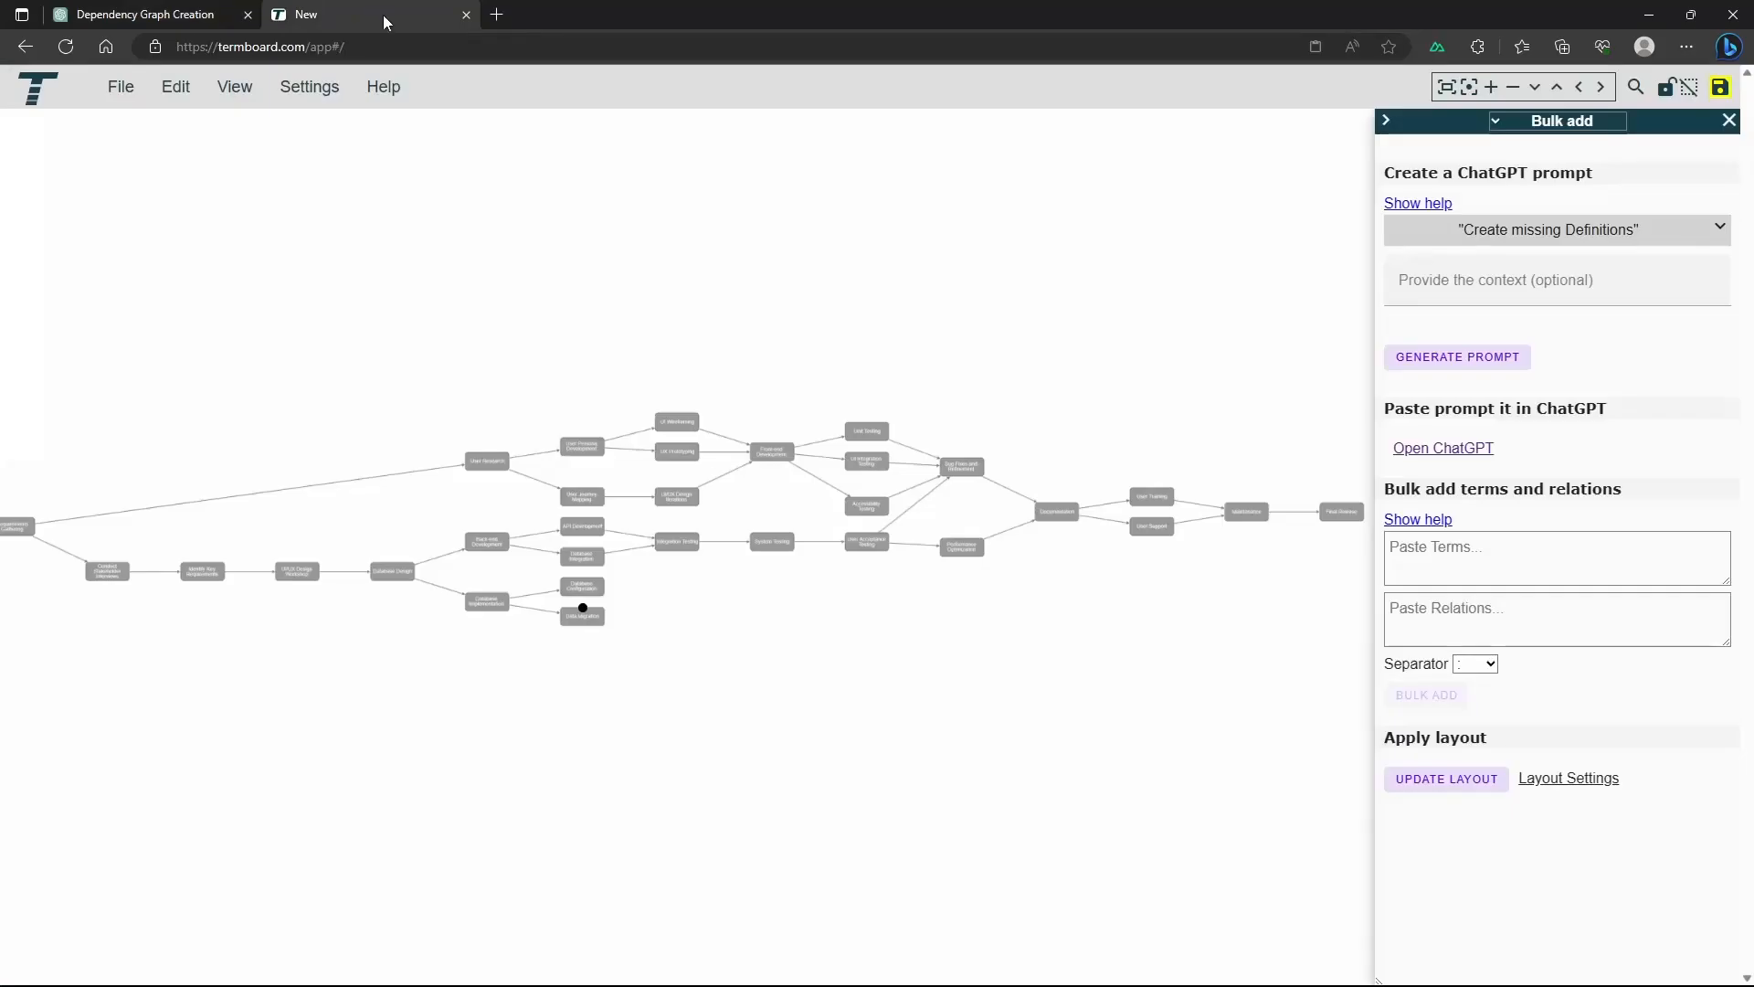
Bulk add the copied definitions 30 to 50 as terms, choosing "Update the old Description" for the duplicates
left_click(1453, 552)
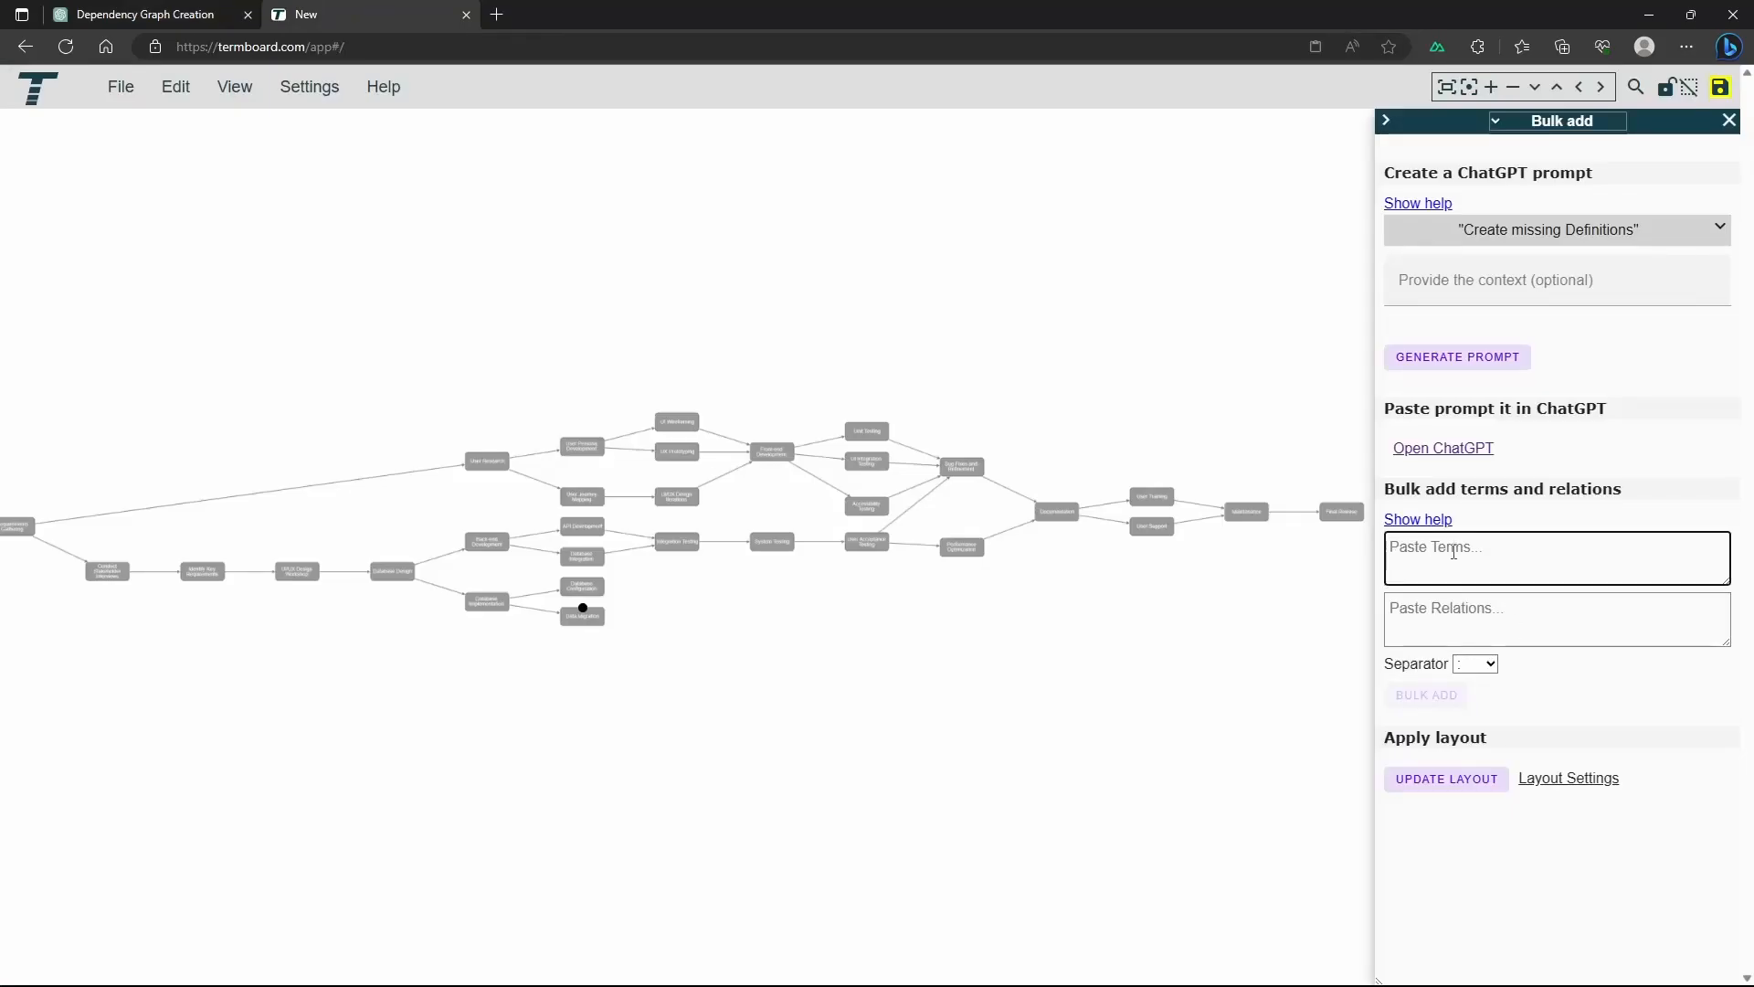
key("ctrl+v")
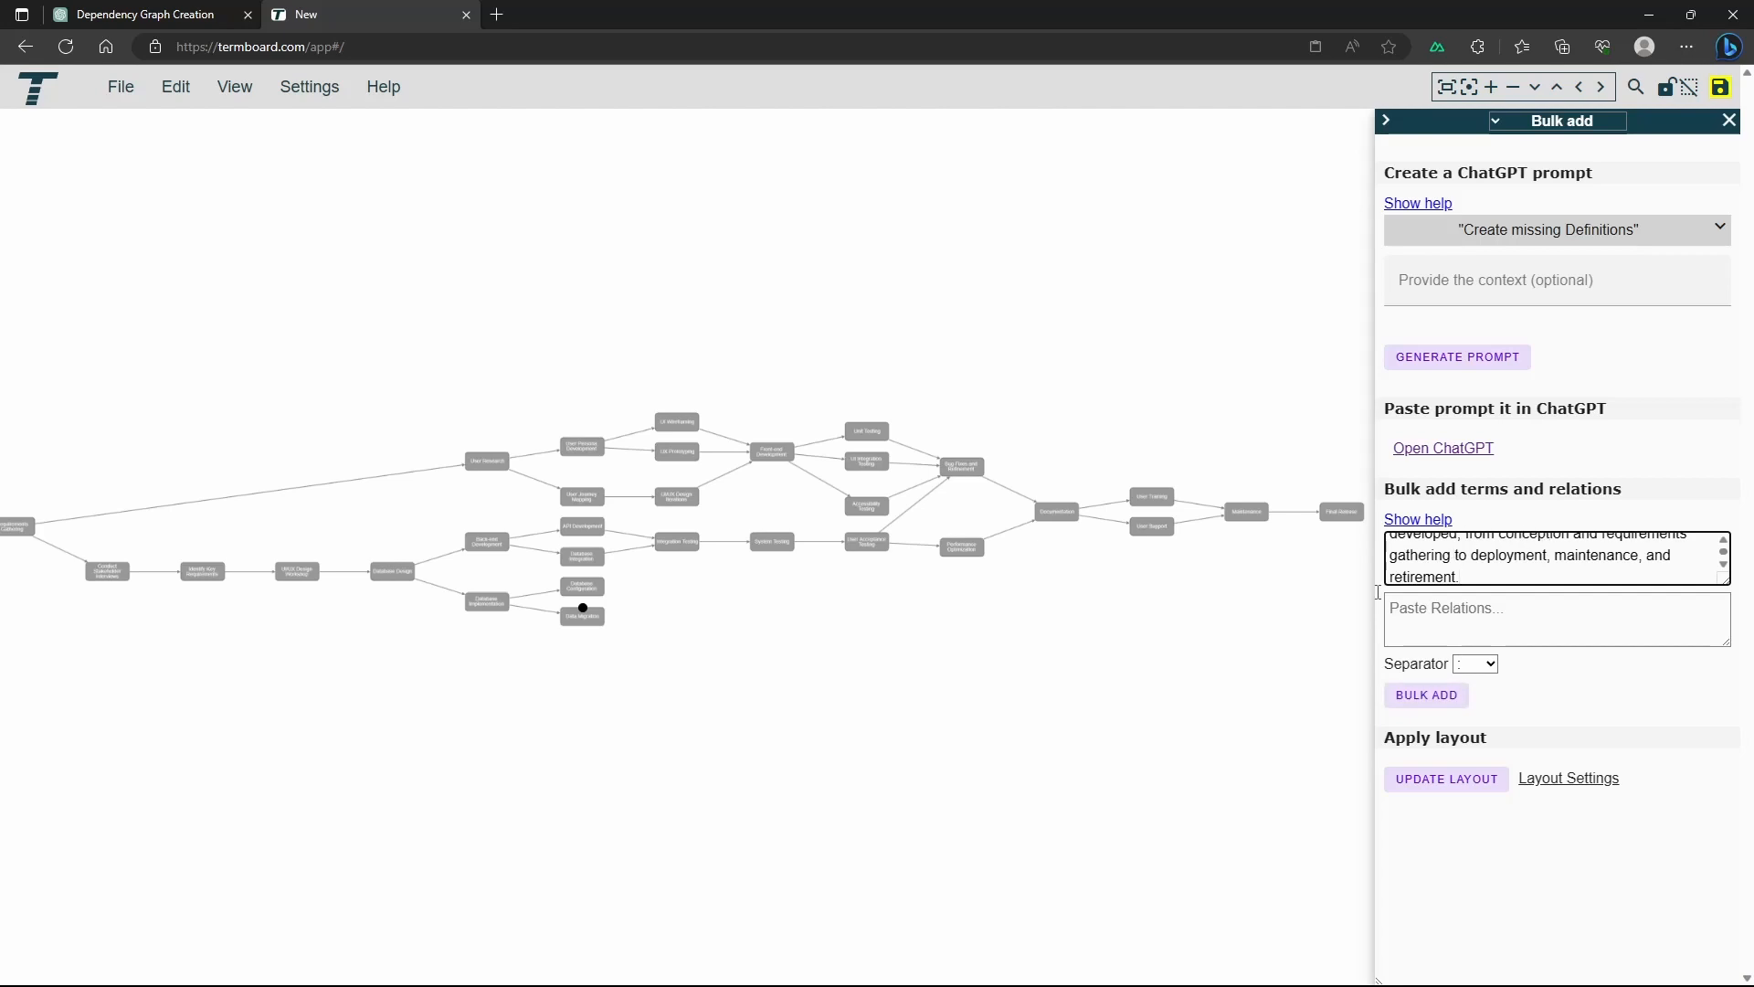
left_click(1427, 696)
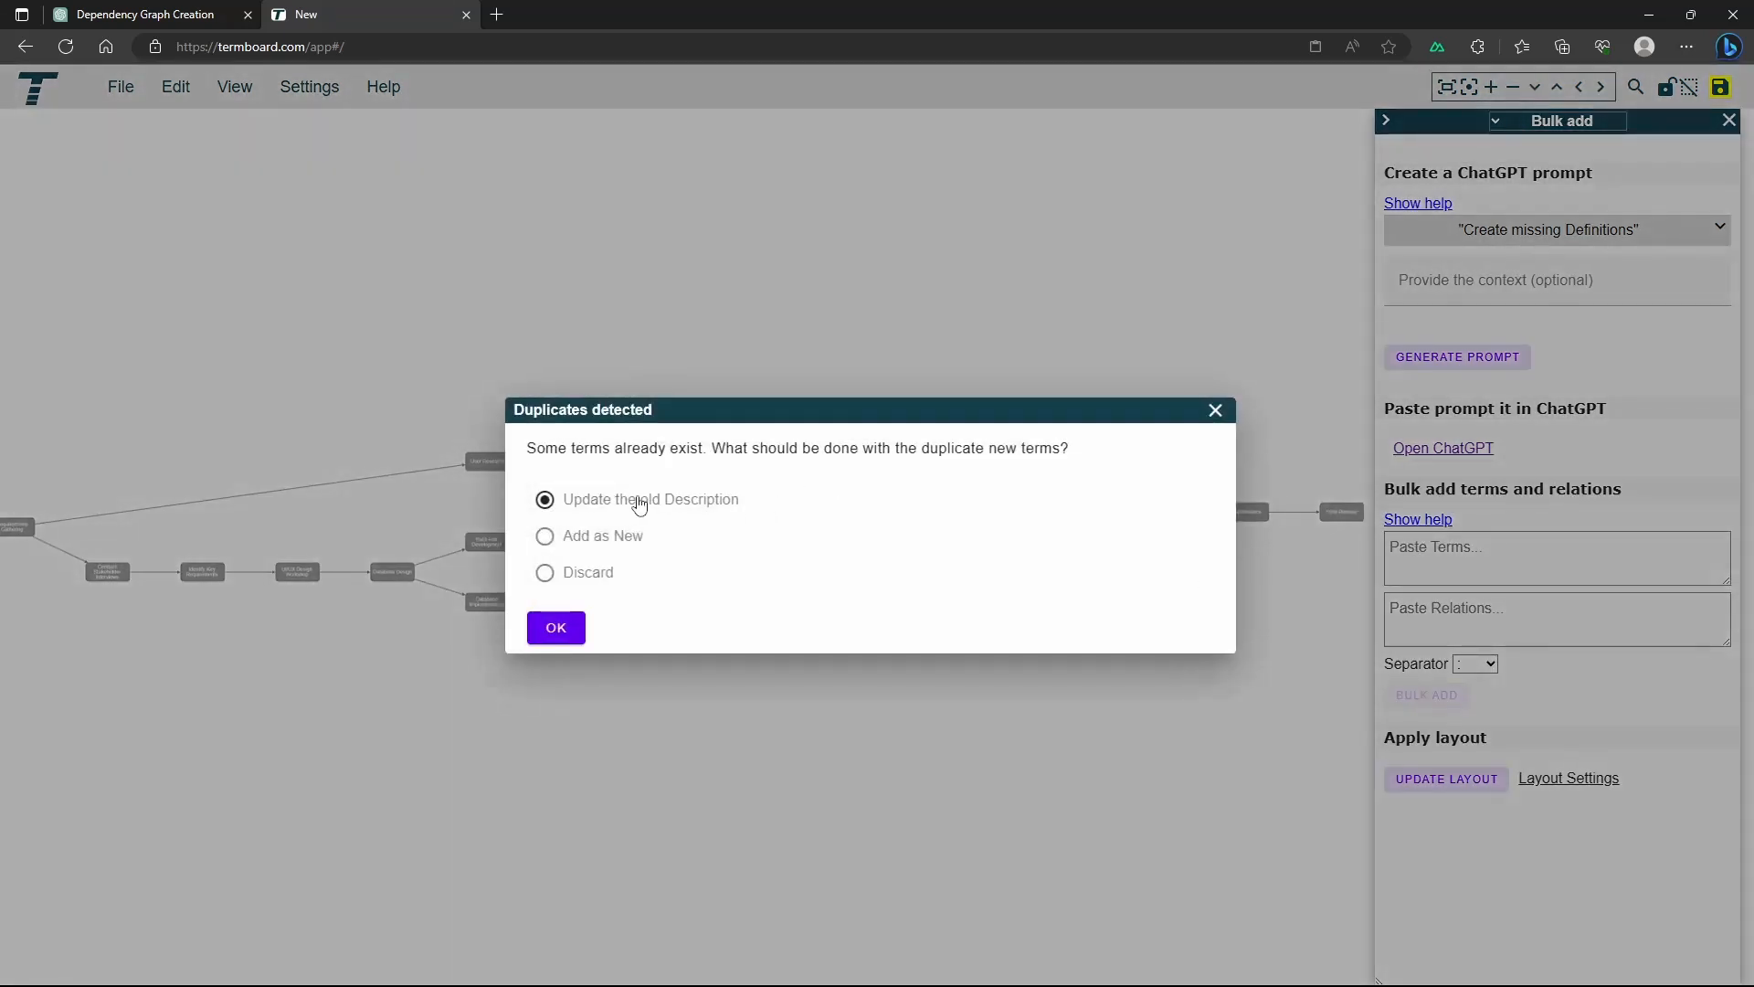
left_click(556, 630)
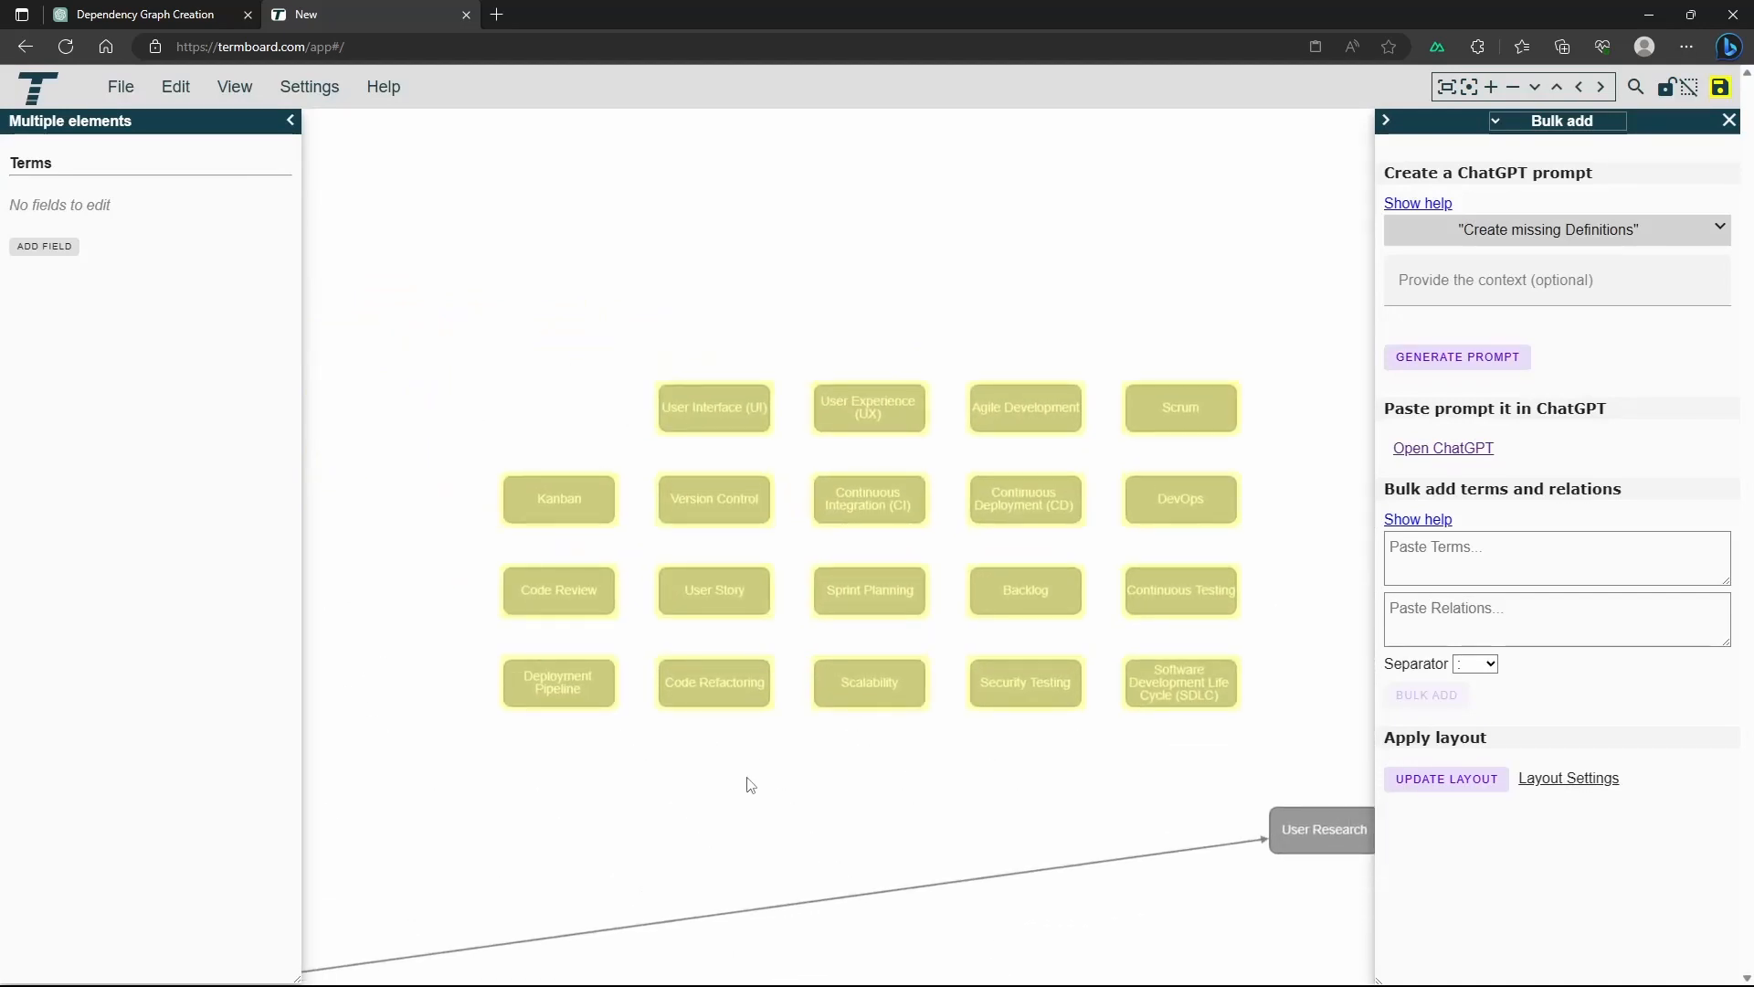
Delete the selected unconnected terms, User Interface (UI) through Software Development Life Cycle (SDLC), and put away the Bulk add and details panels
mouse_move(896, 697)
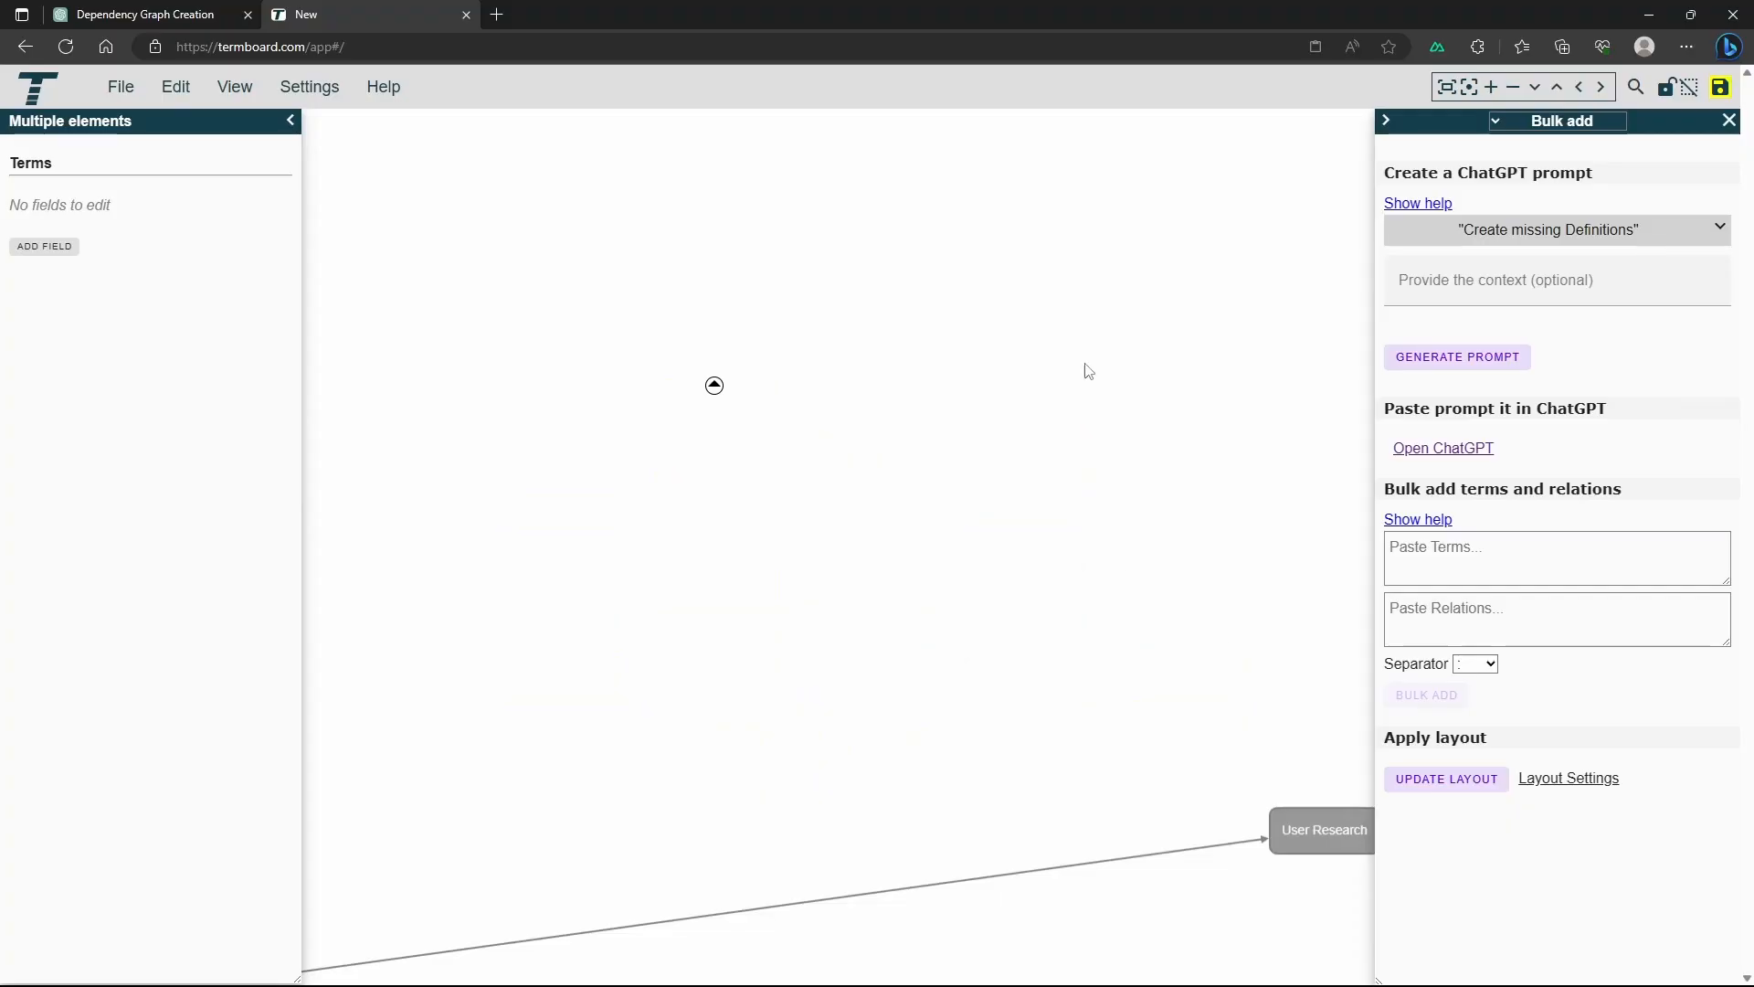
left_click(1446, 89)
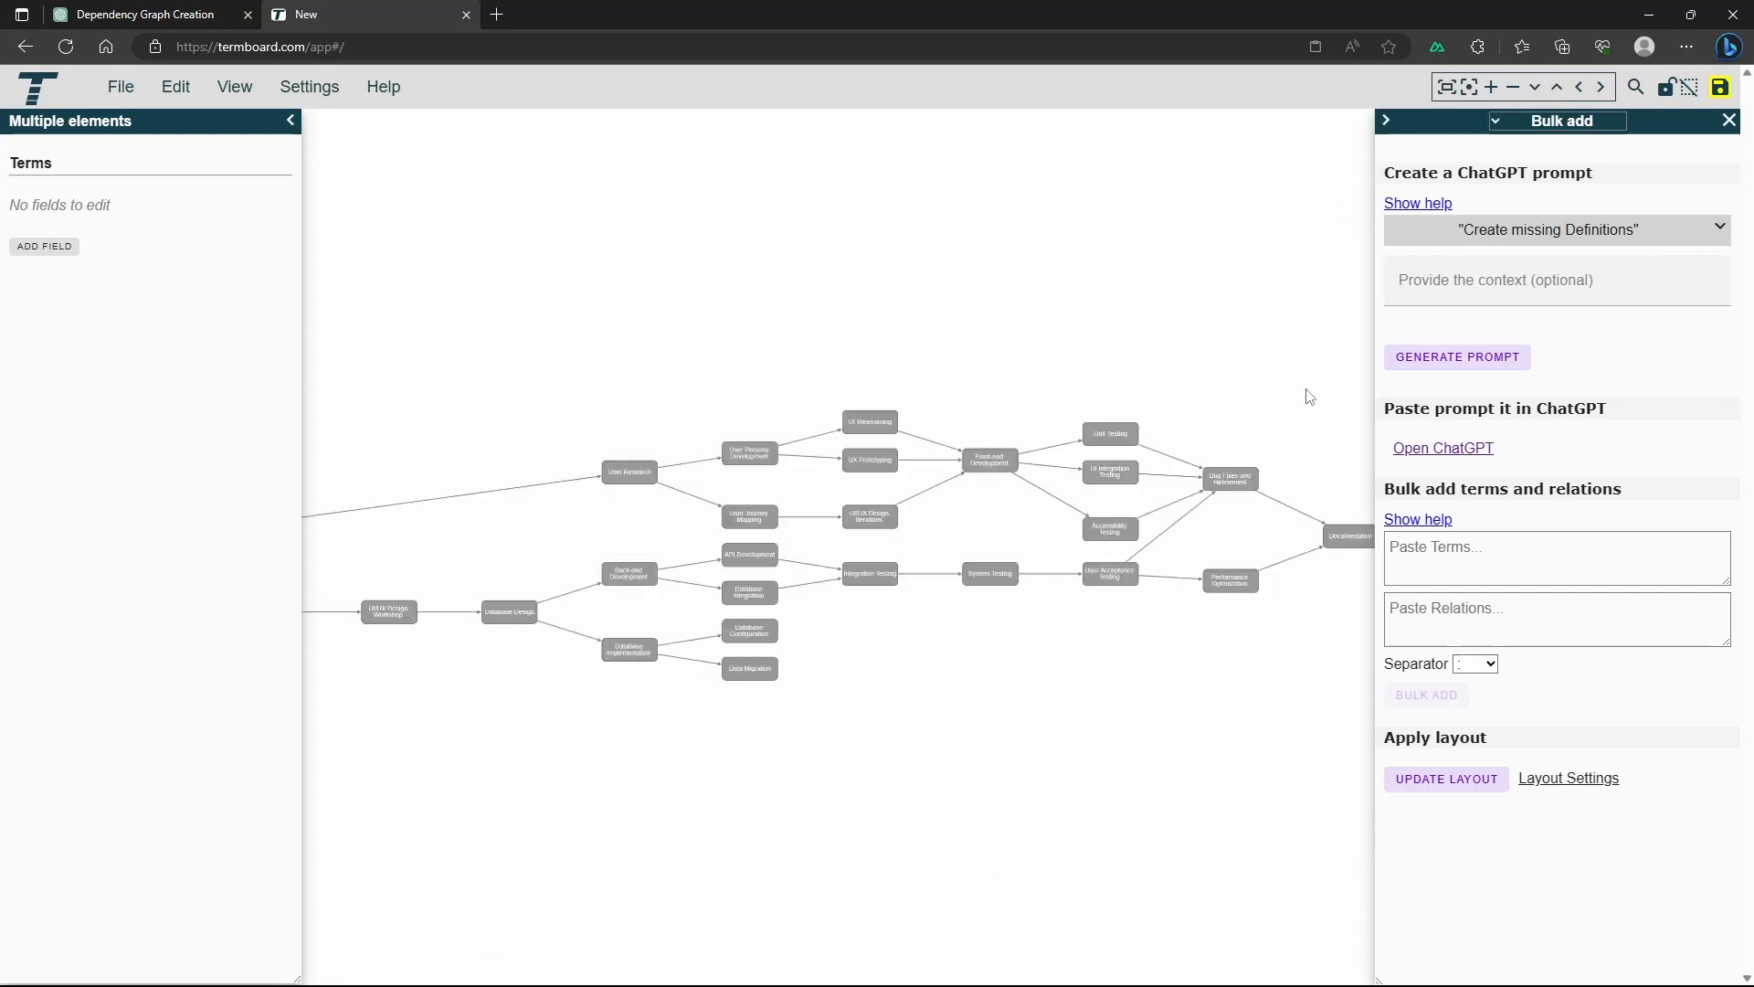
left_click(1728, 121)
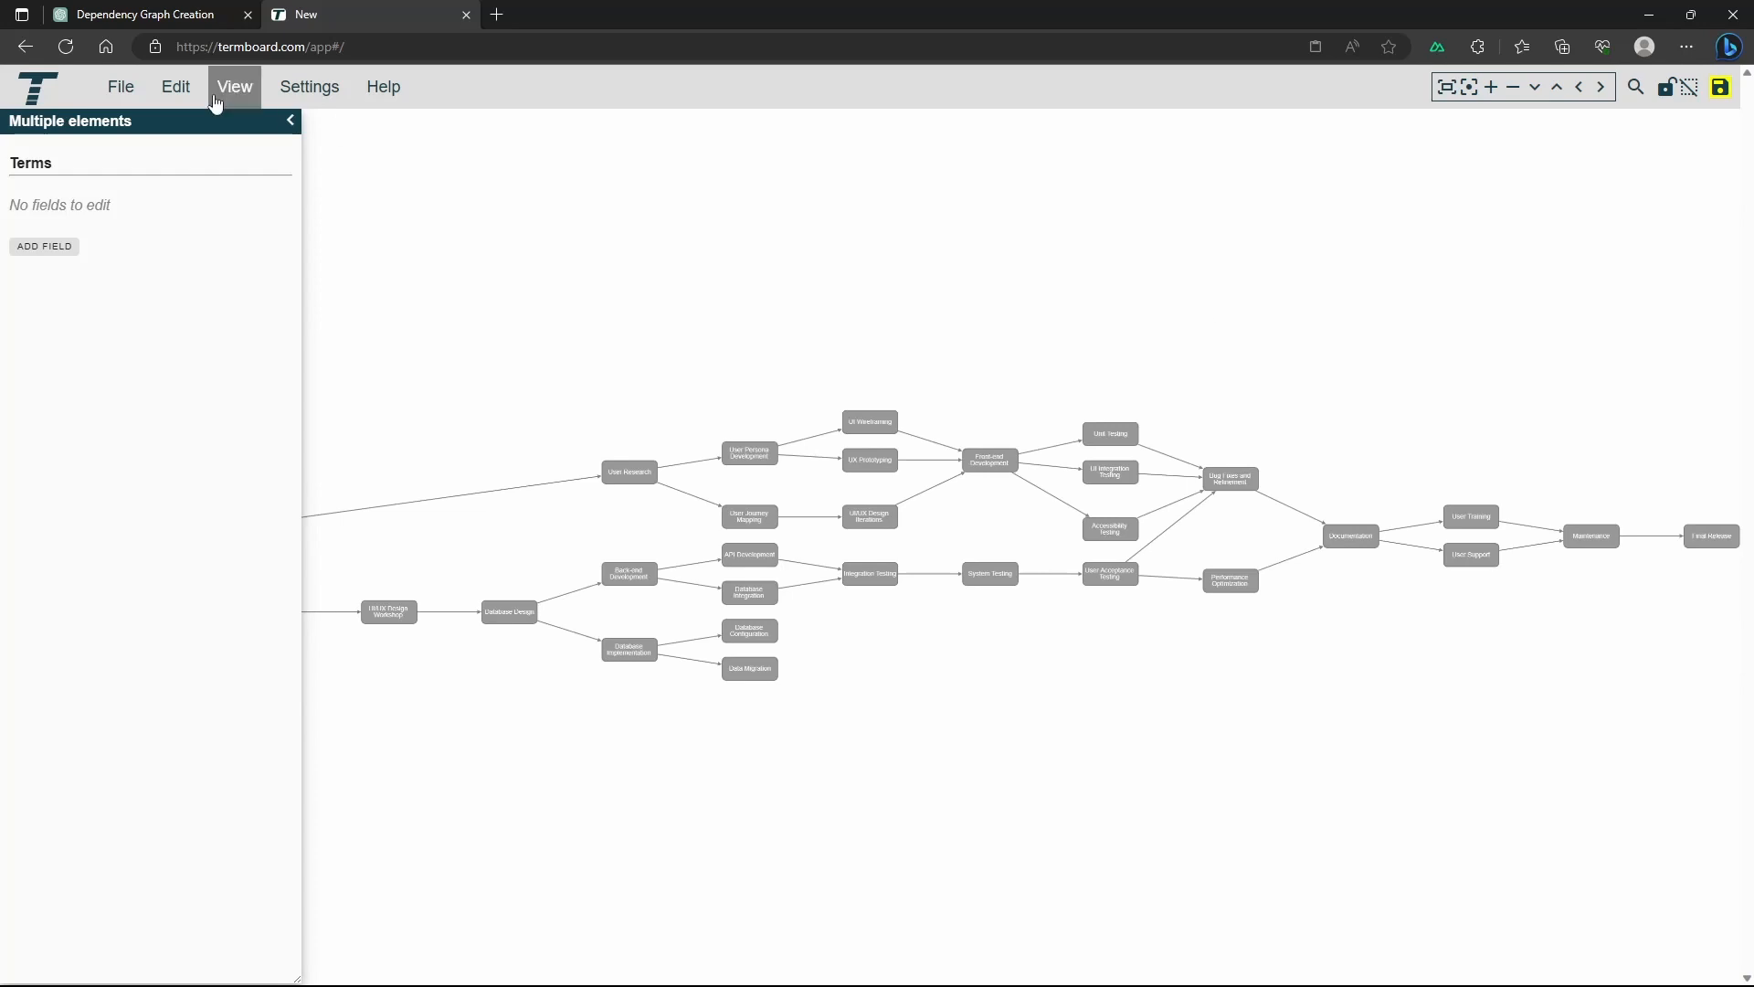
left_click(291, 120)
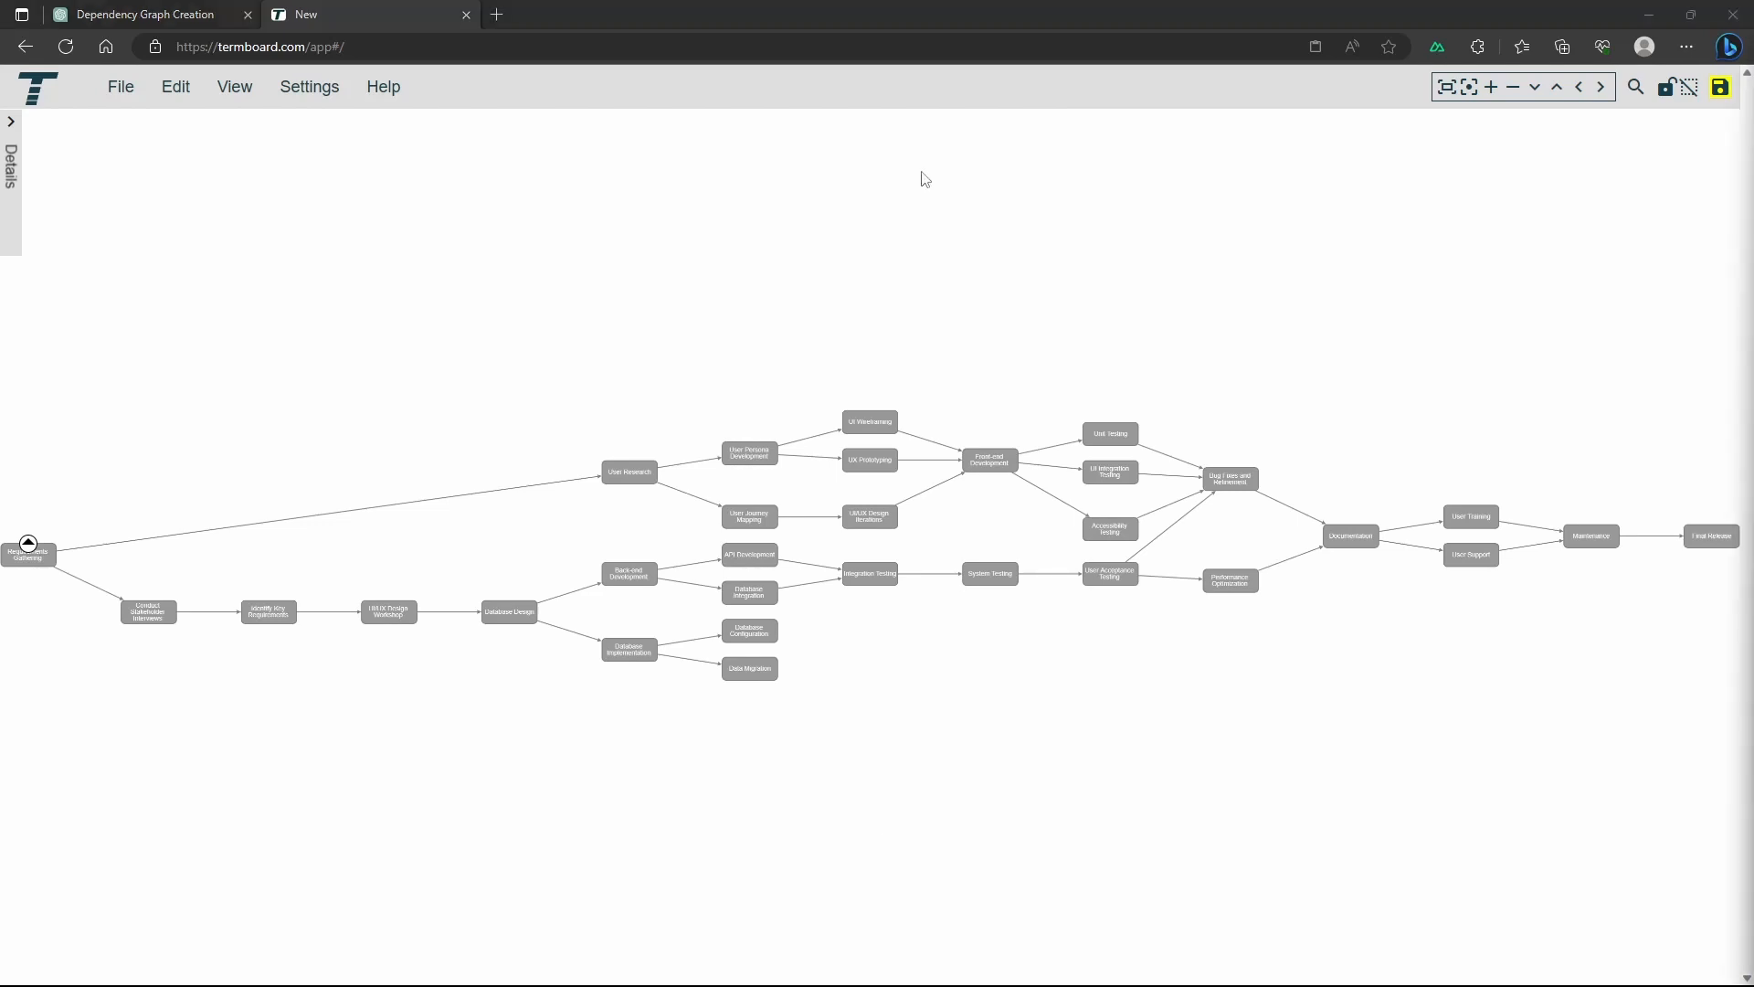
Turn off the tooltips for definitions in the graph view
left_click(253, 90)
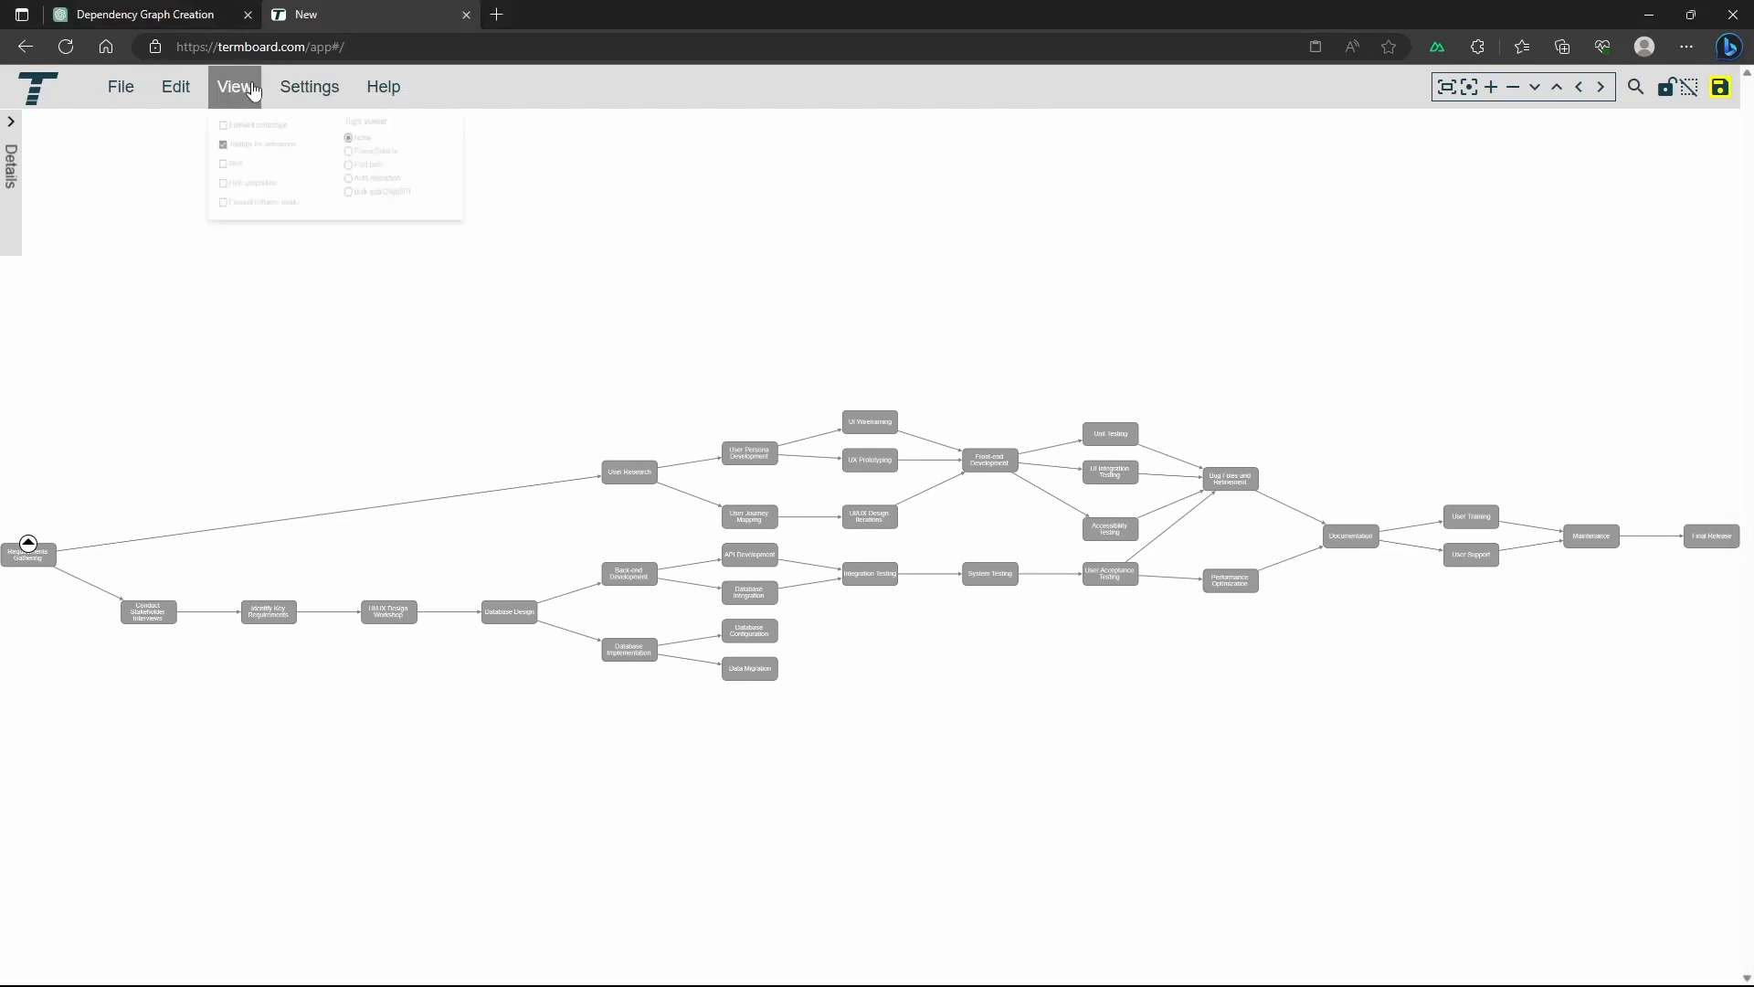
left_click(241, 178)
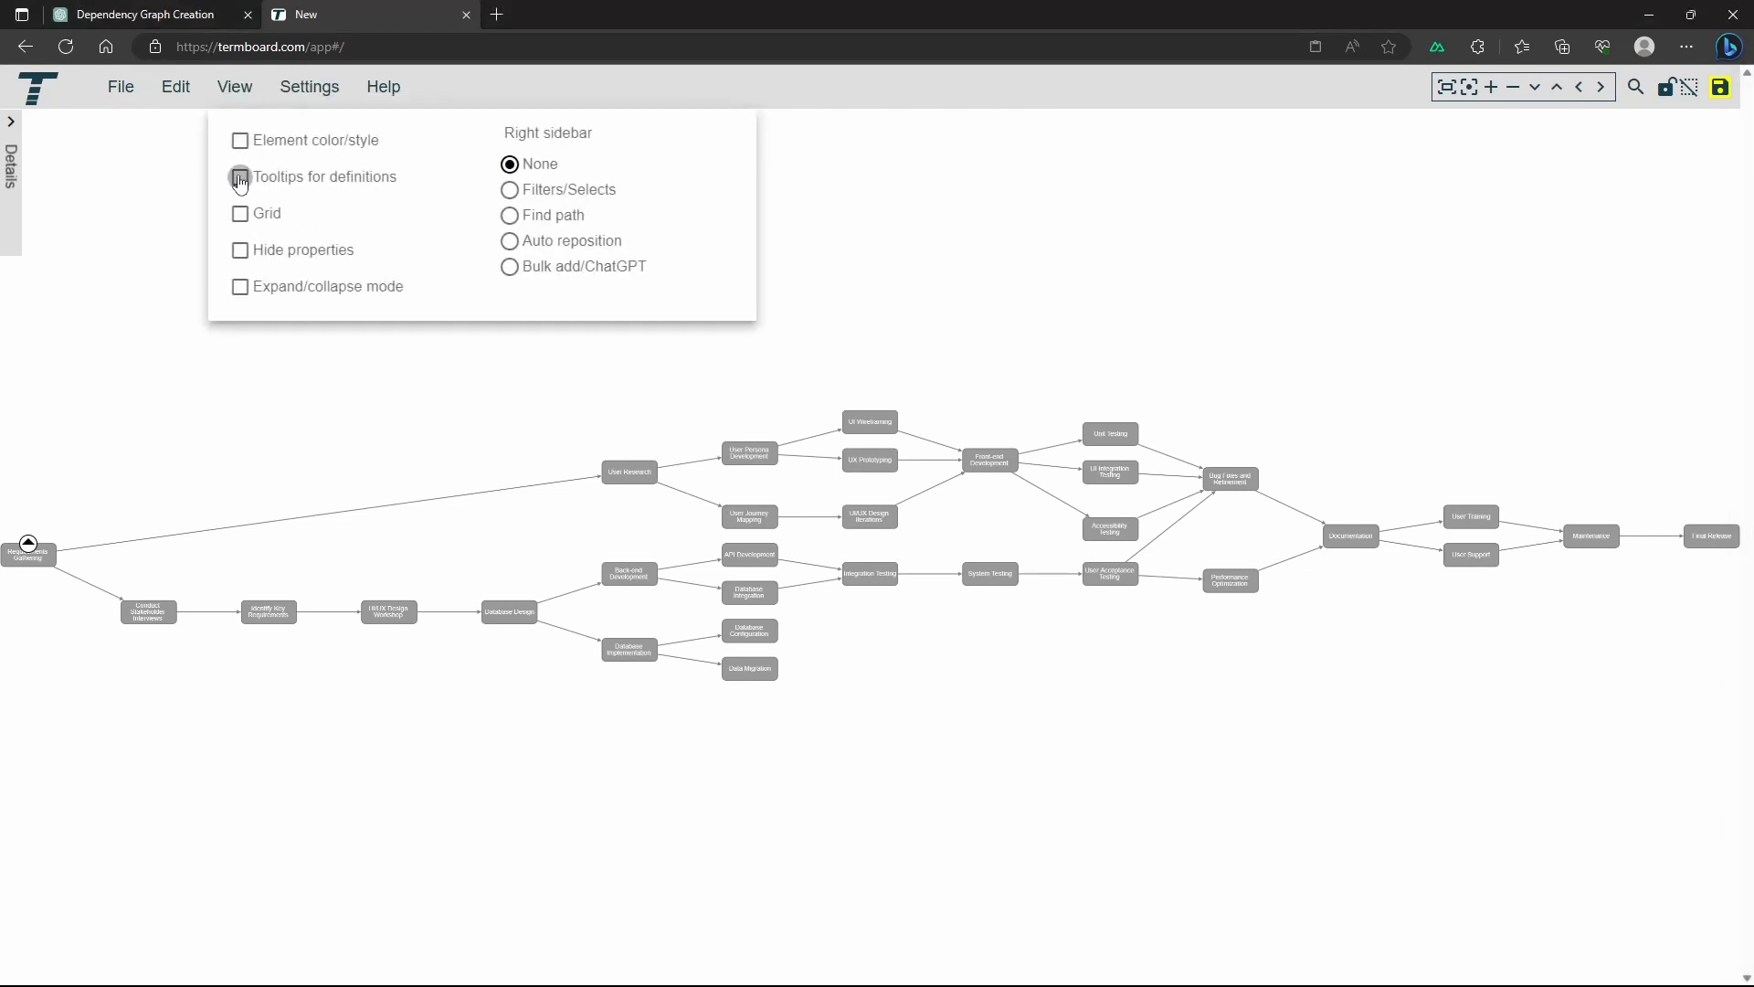
left_click(498, 411)
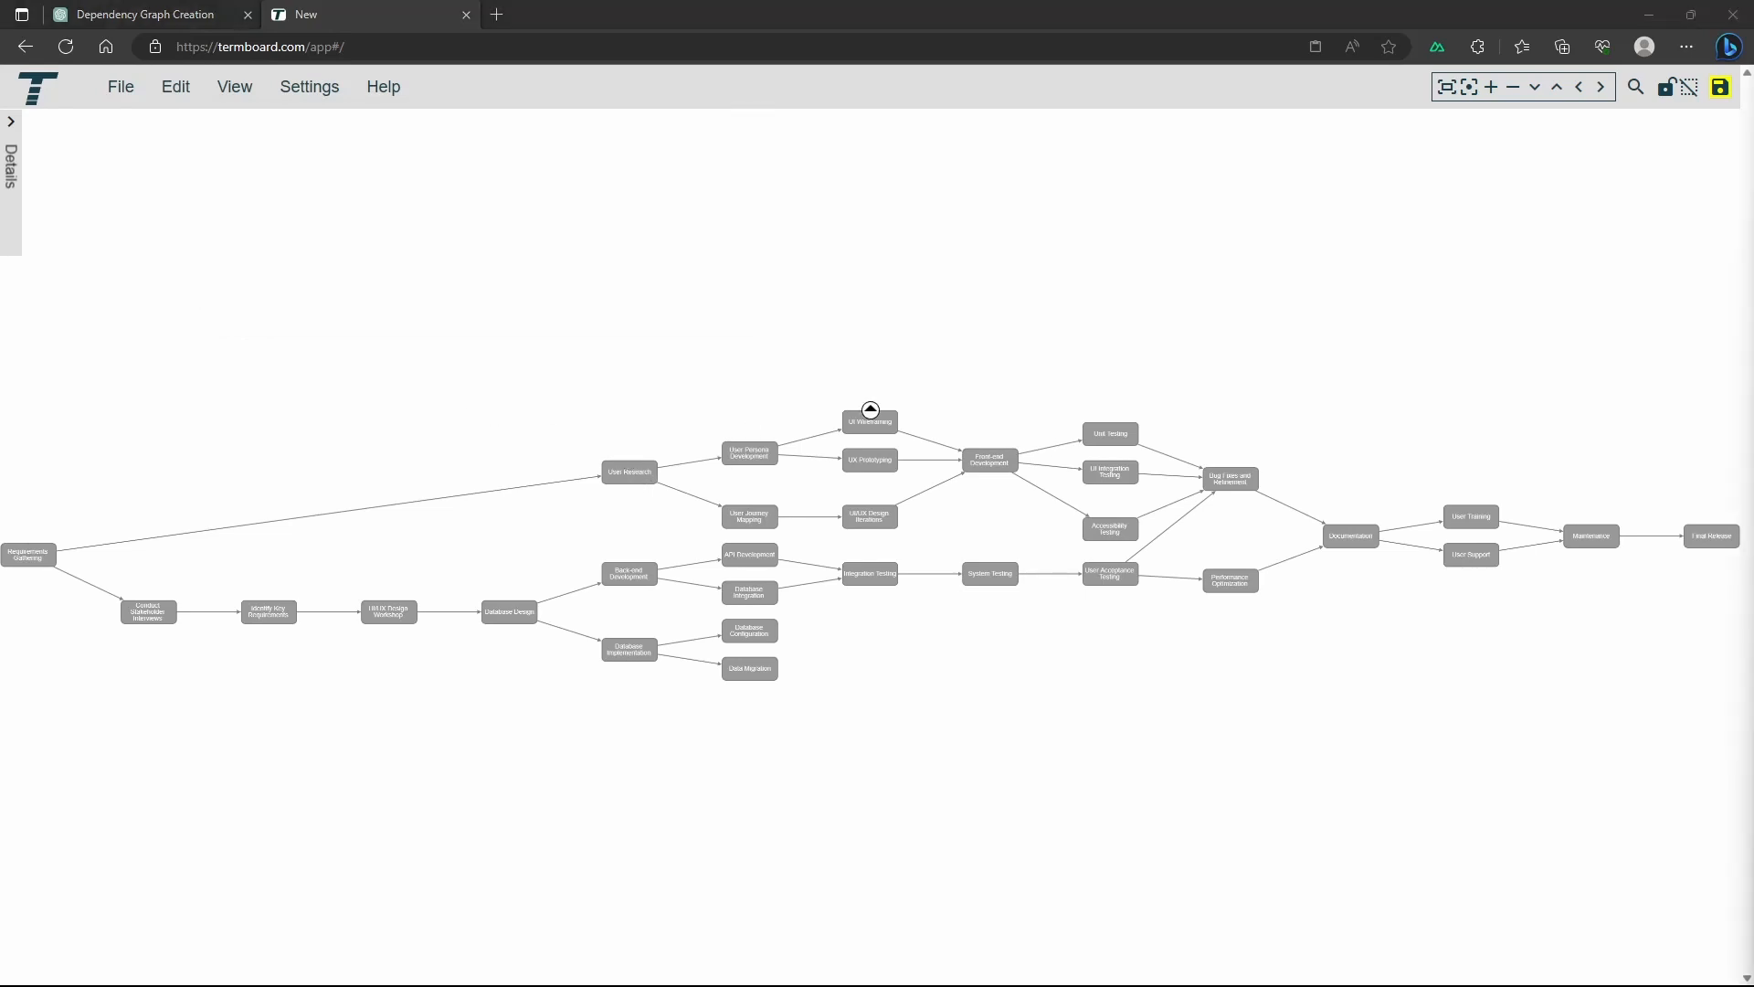
Save the document under the name "software development dependencies"
left_click(1722, 88)
left_click(812, 496)
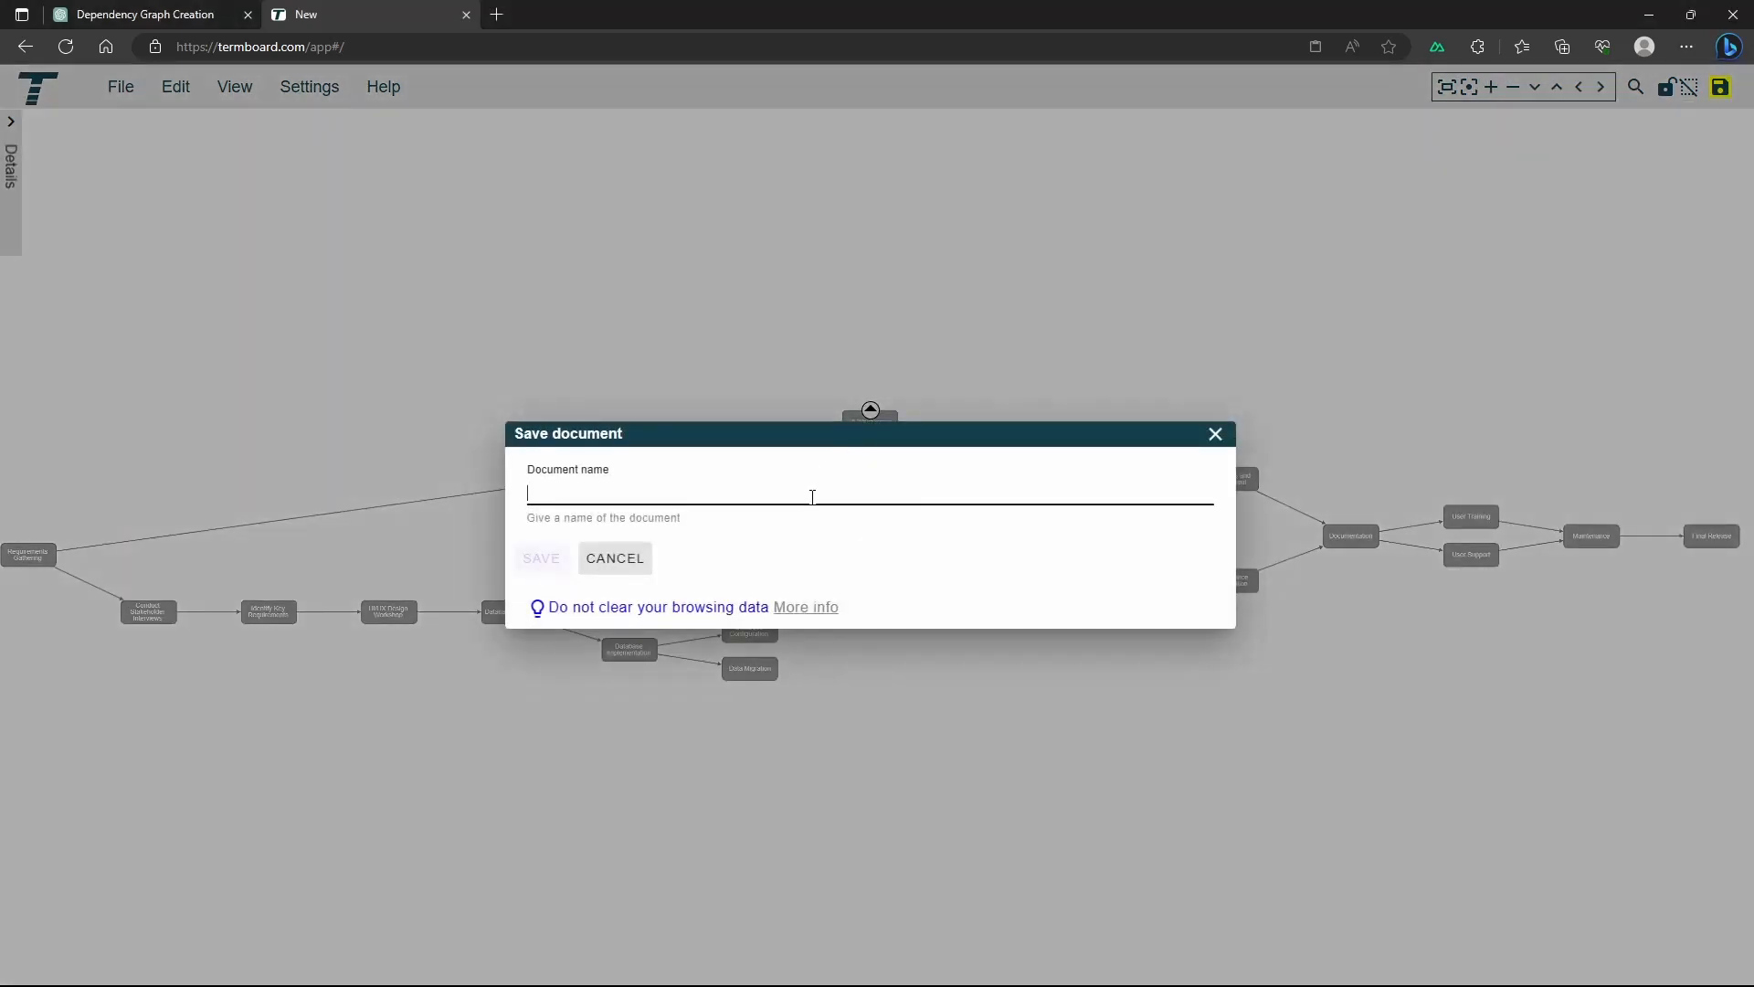
type("software")
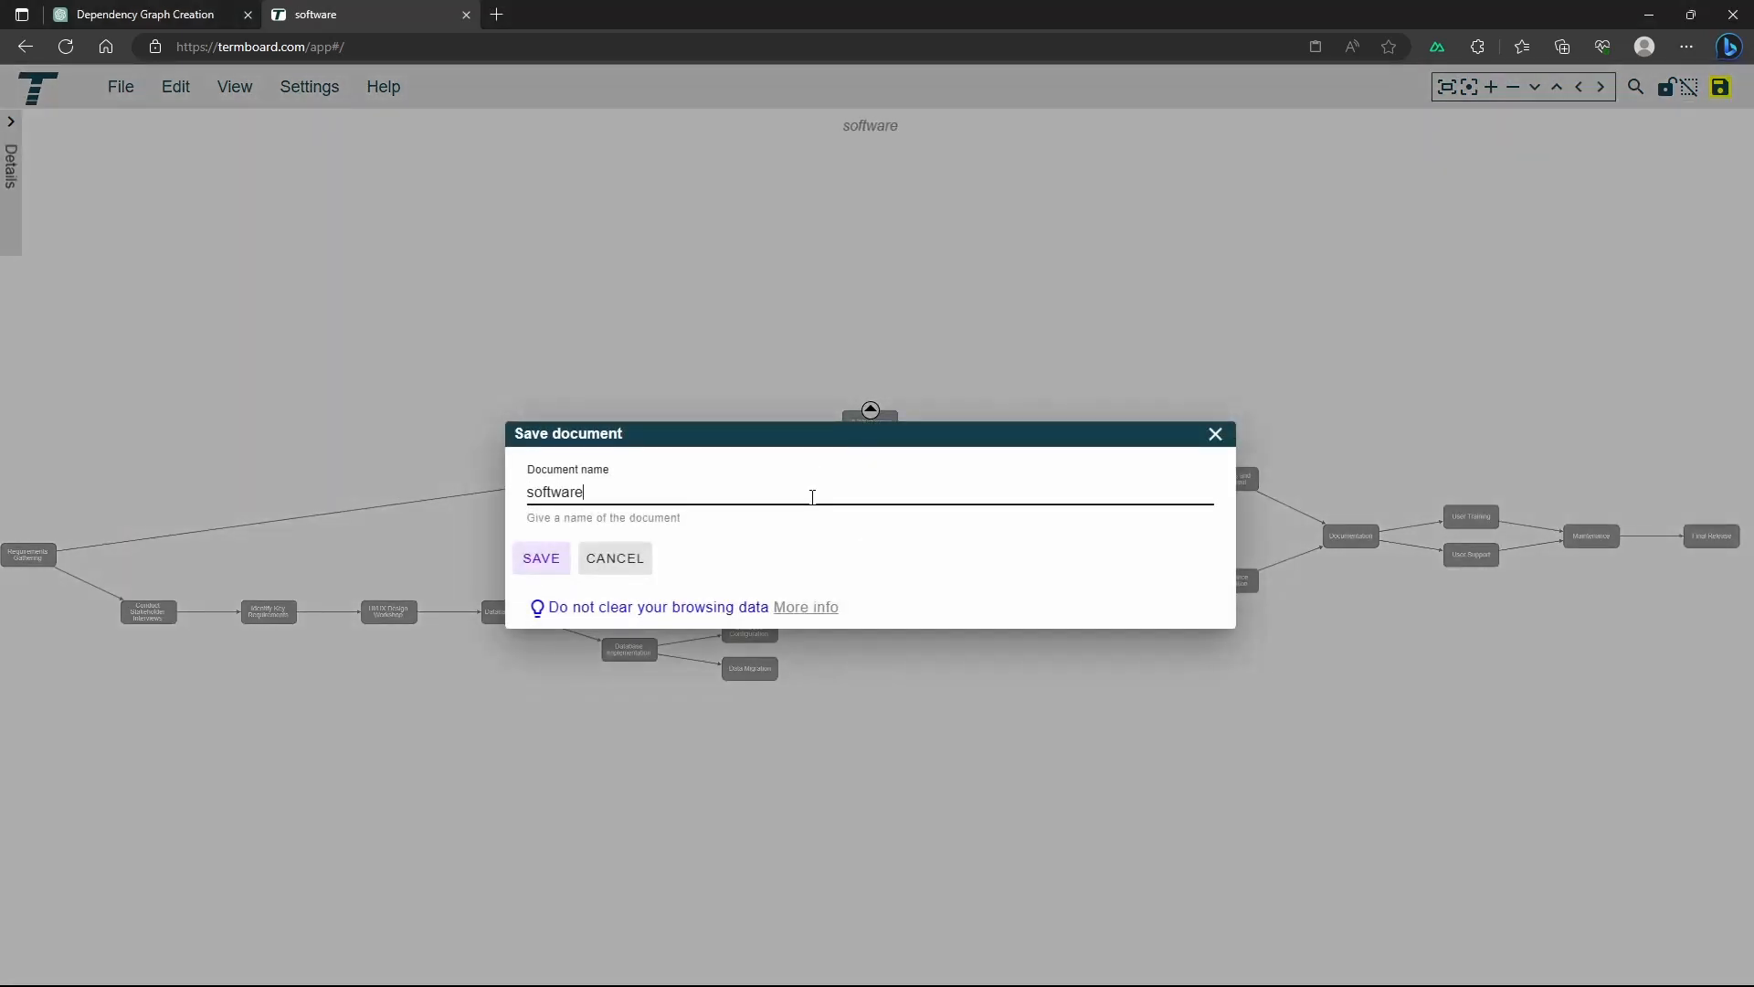
type(" developmen")
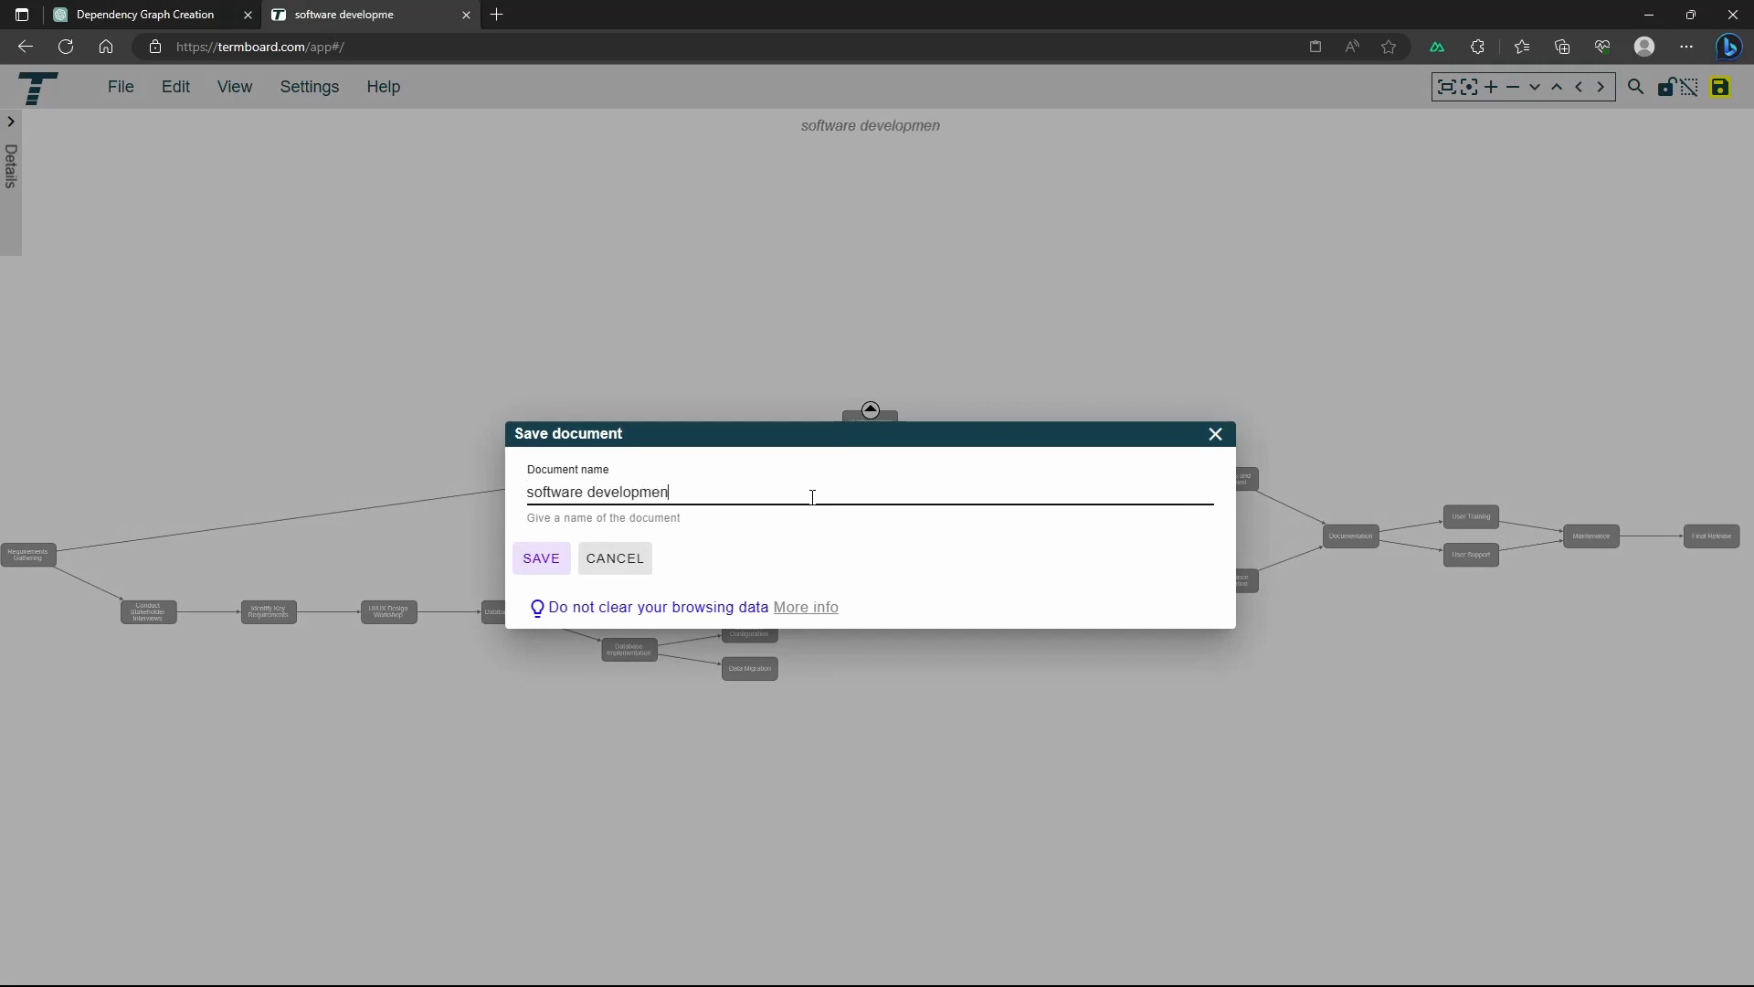
type("t dependencies")
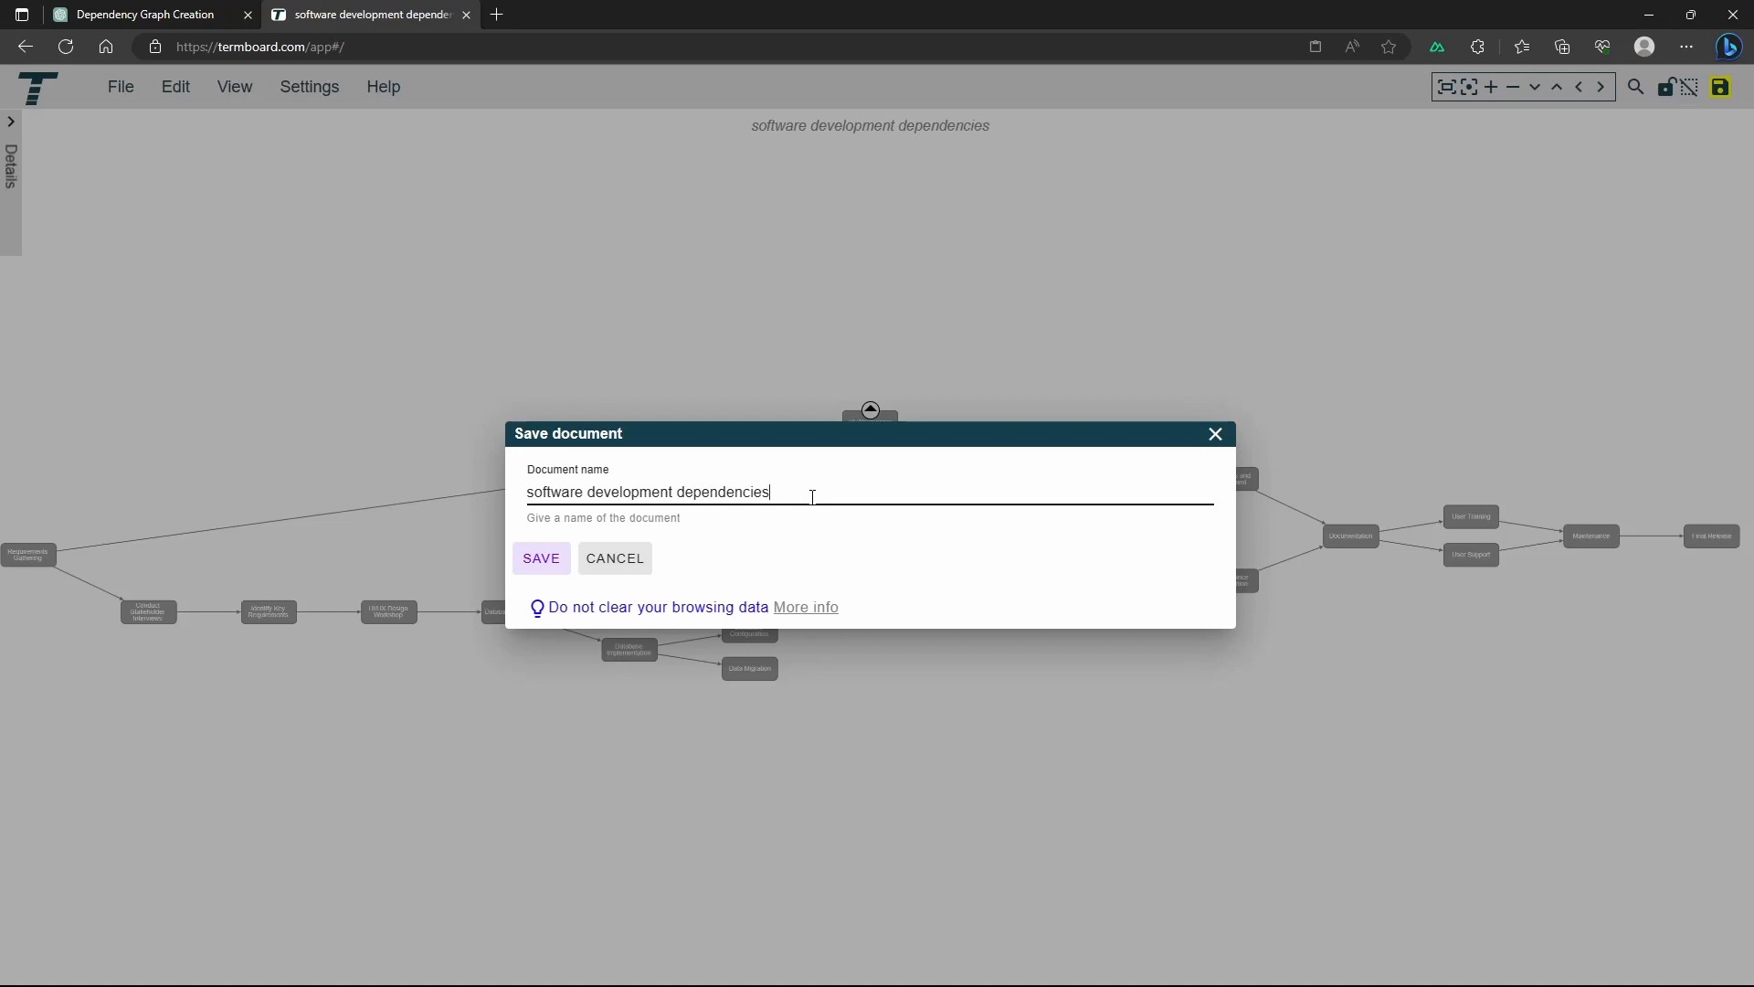
left_click(541, 559)
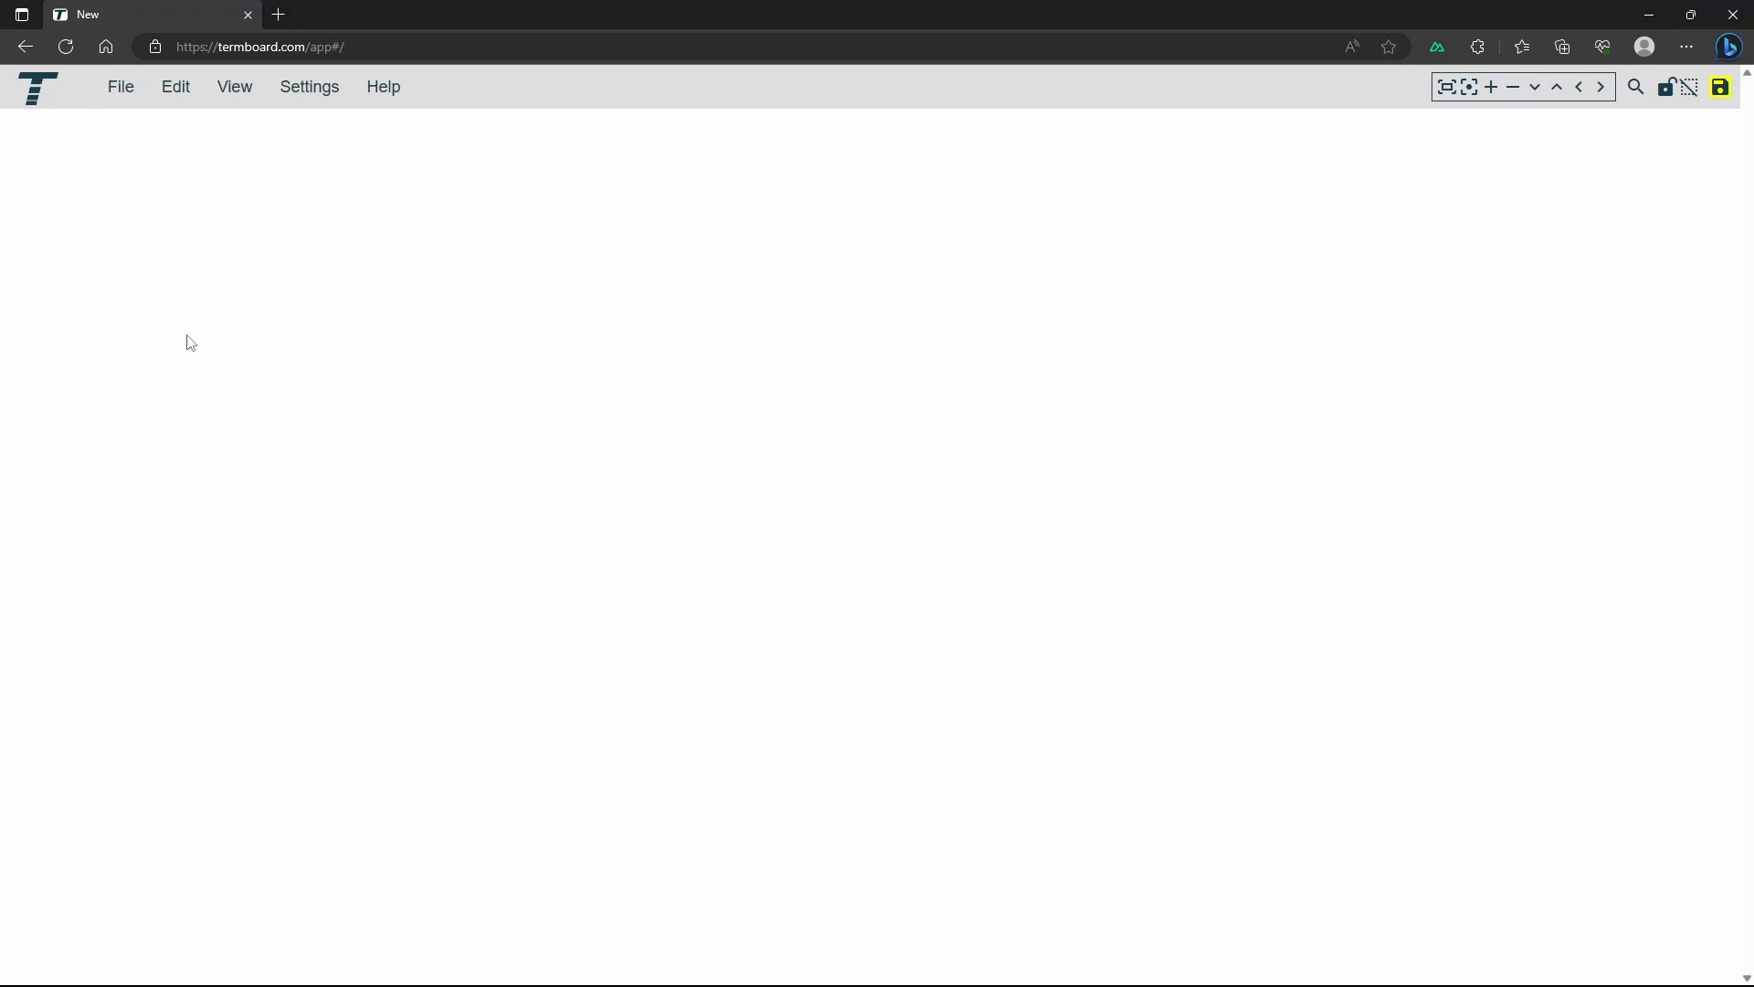
Load the "software development dependencies" document from storage
left_click(120, 95)
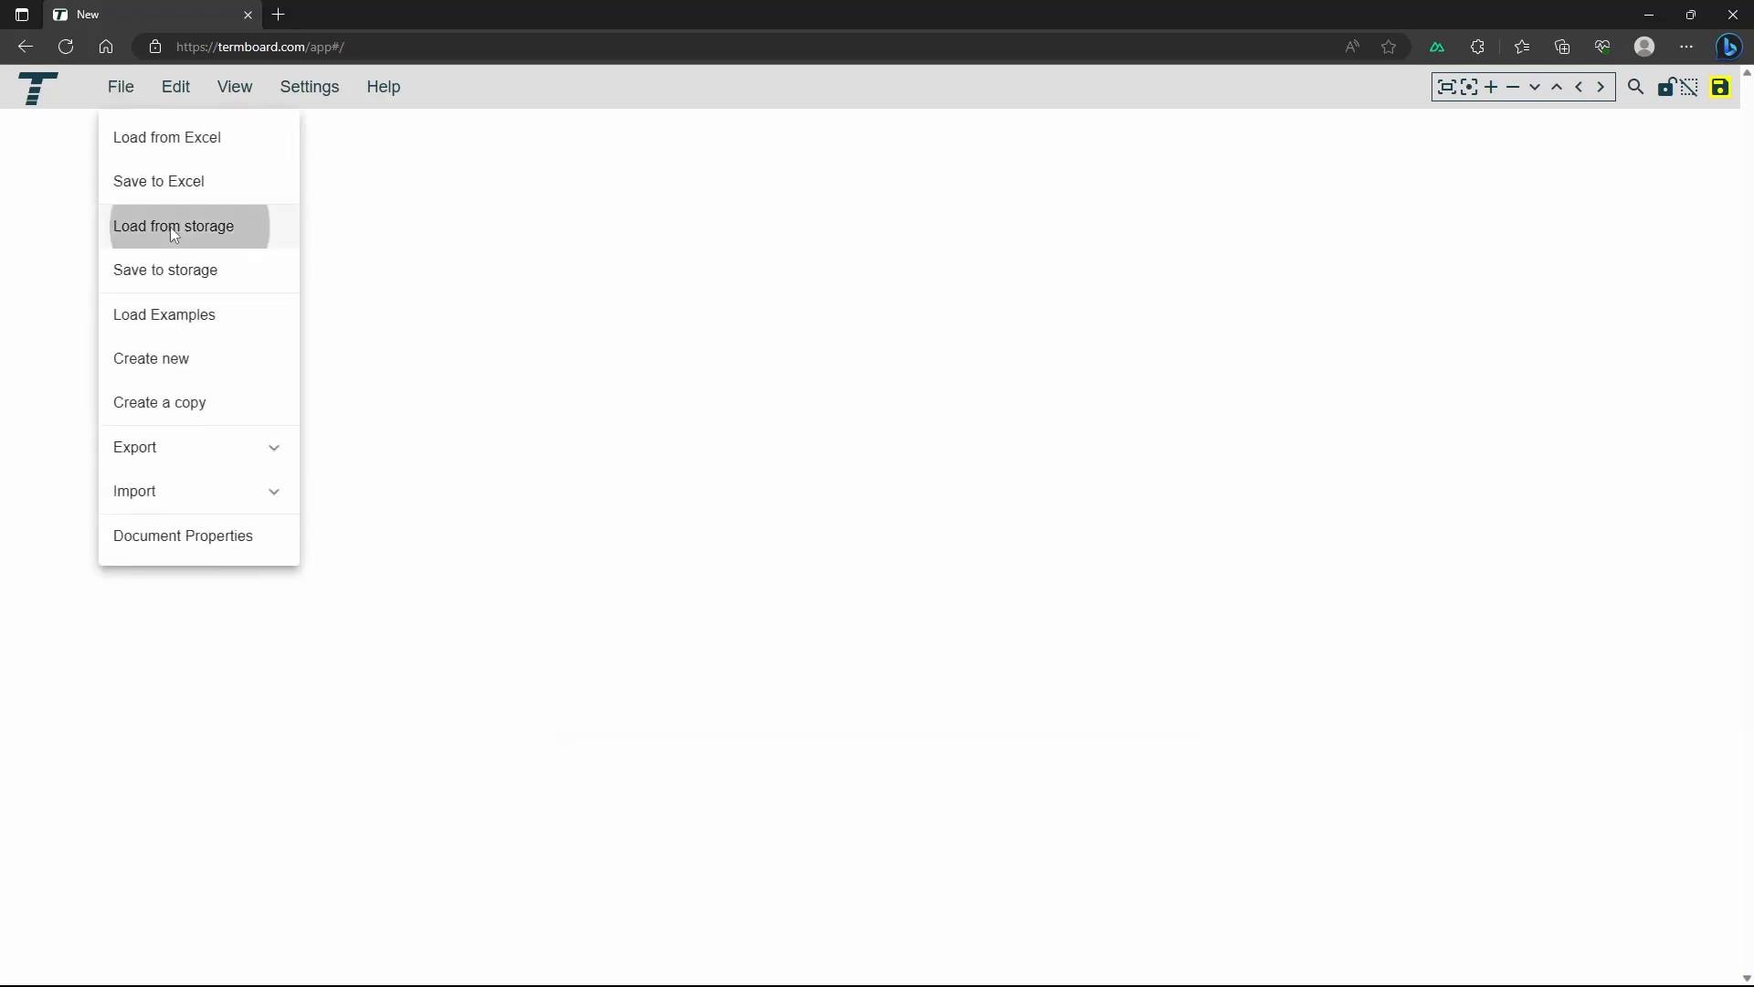
left_click(172, 228)
left_click(580, 447)
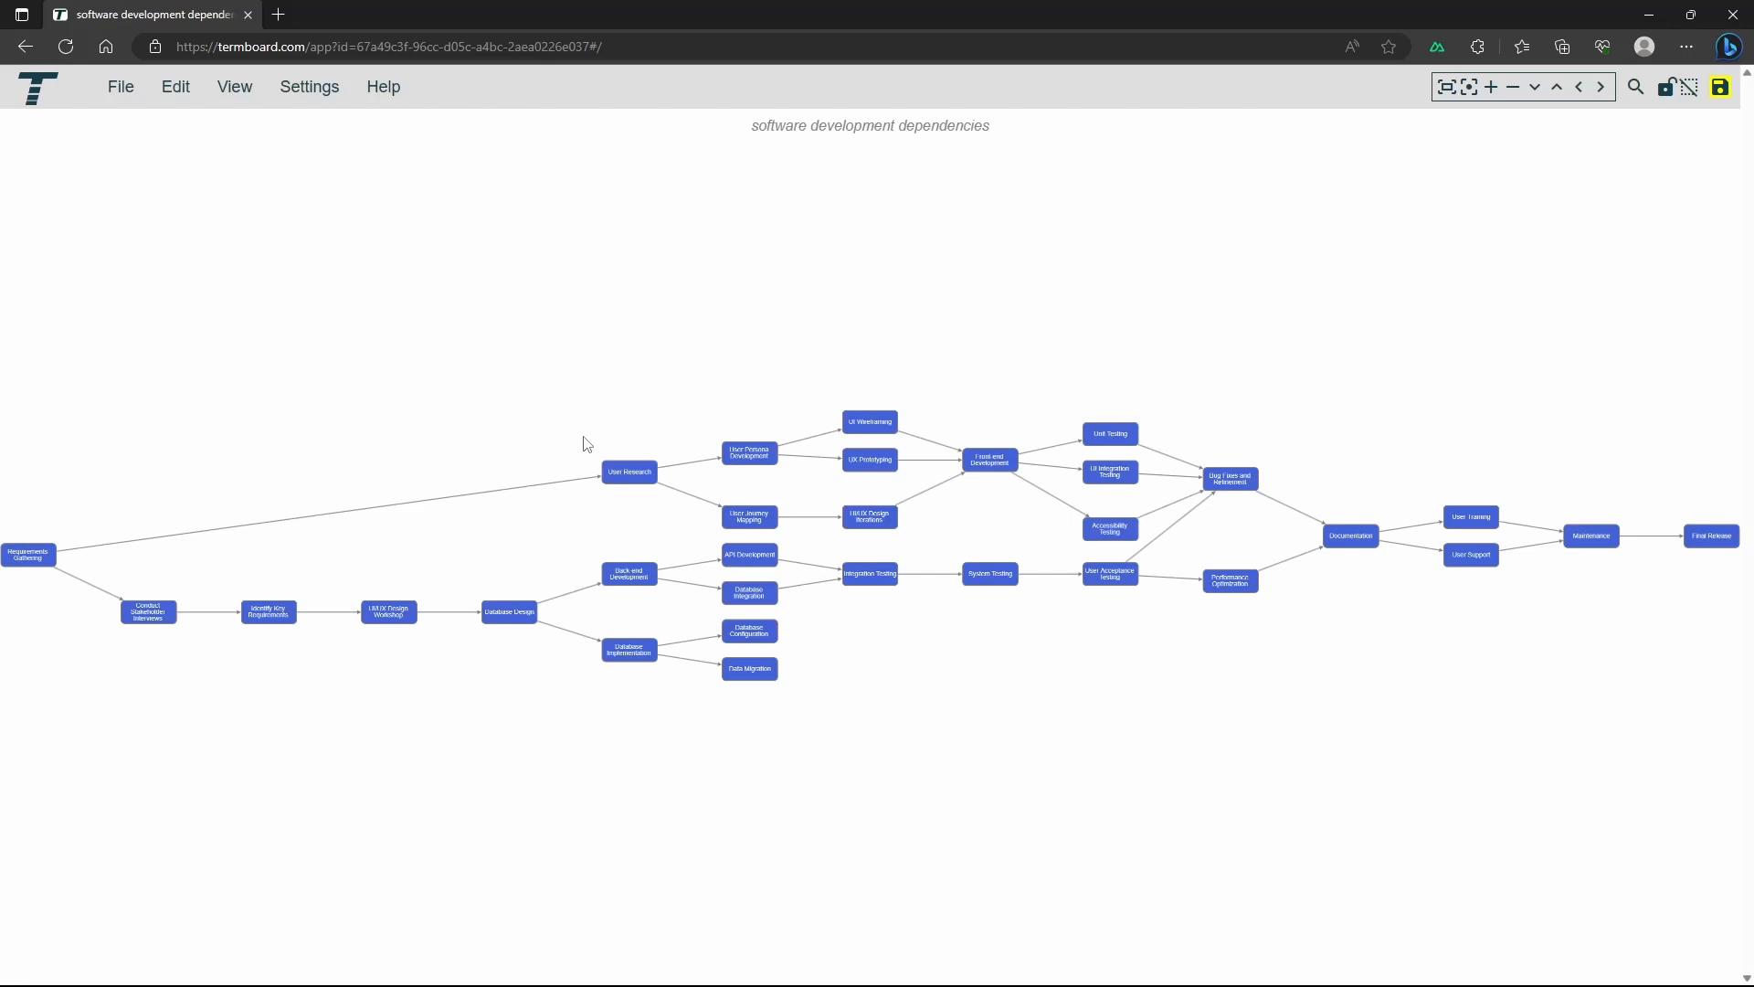
Try Relations total and Relations IN as the term color scale, settling on Relations OUT
left_click(309, 108)
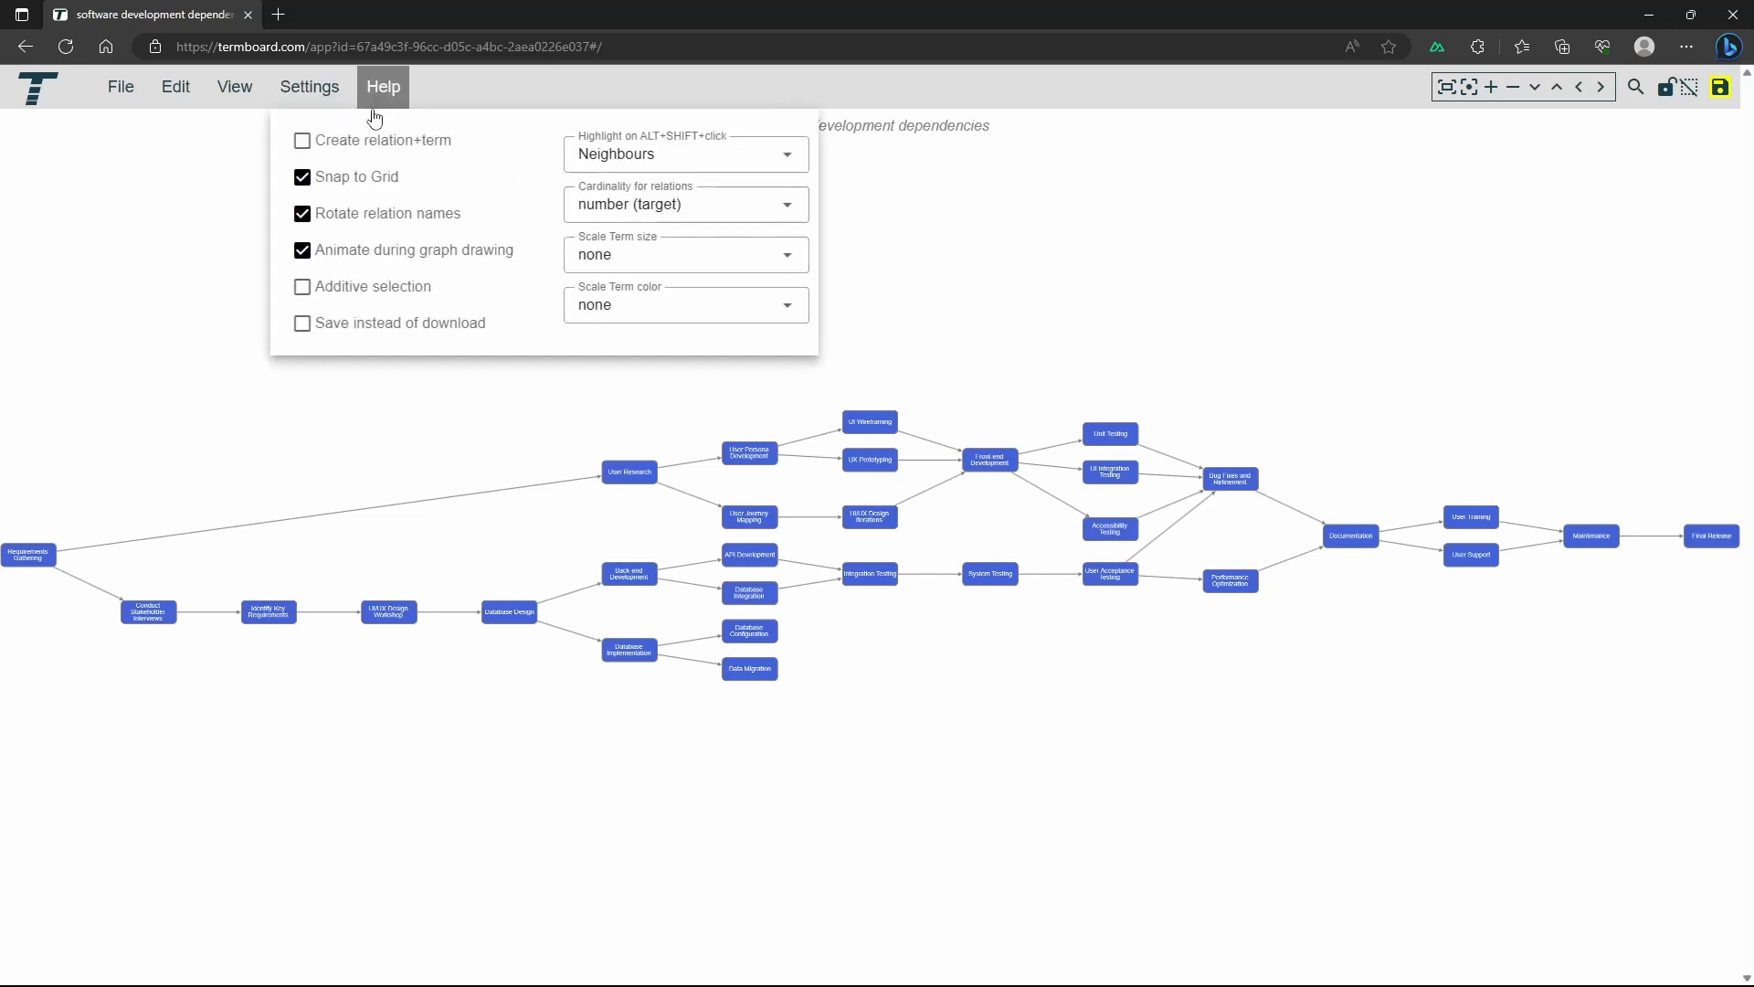
left_click(676, 310)
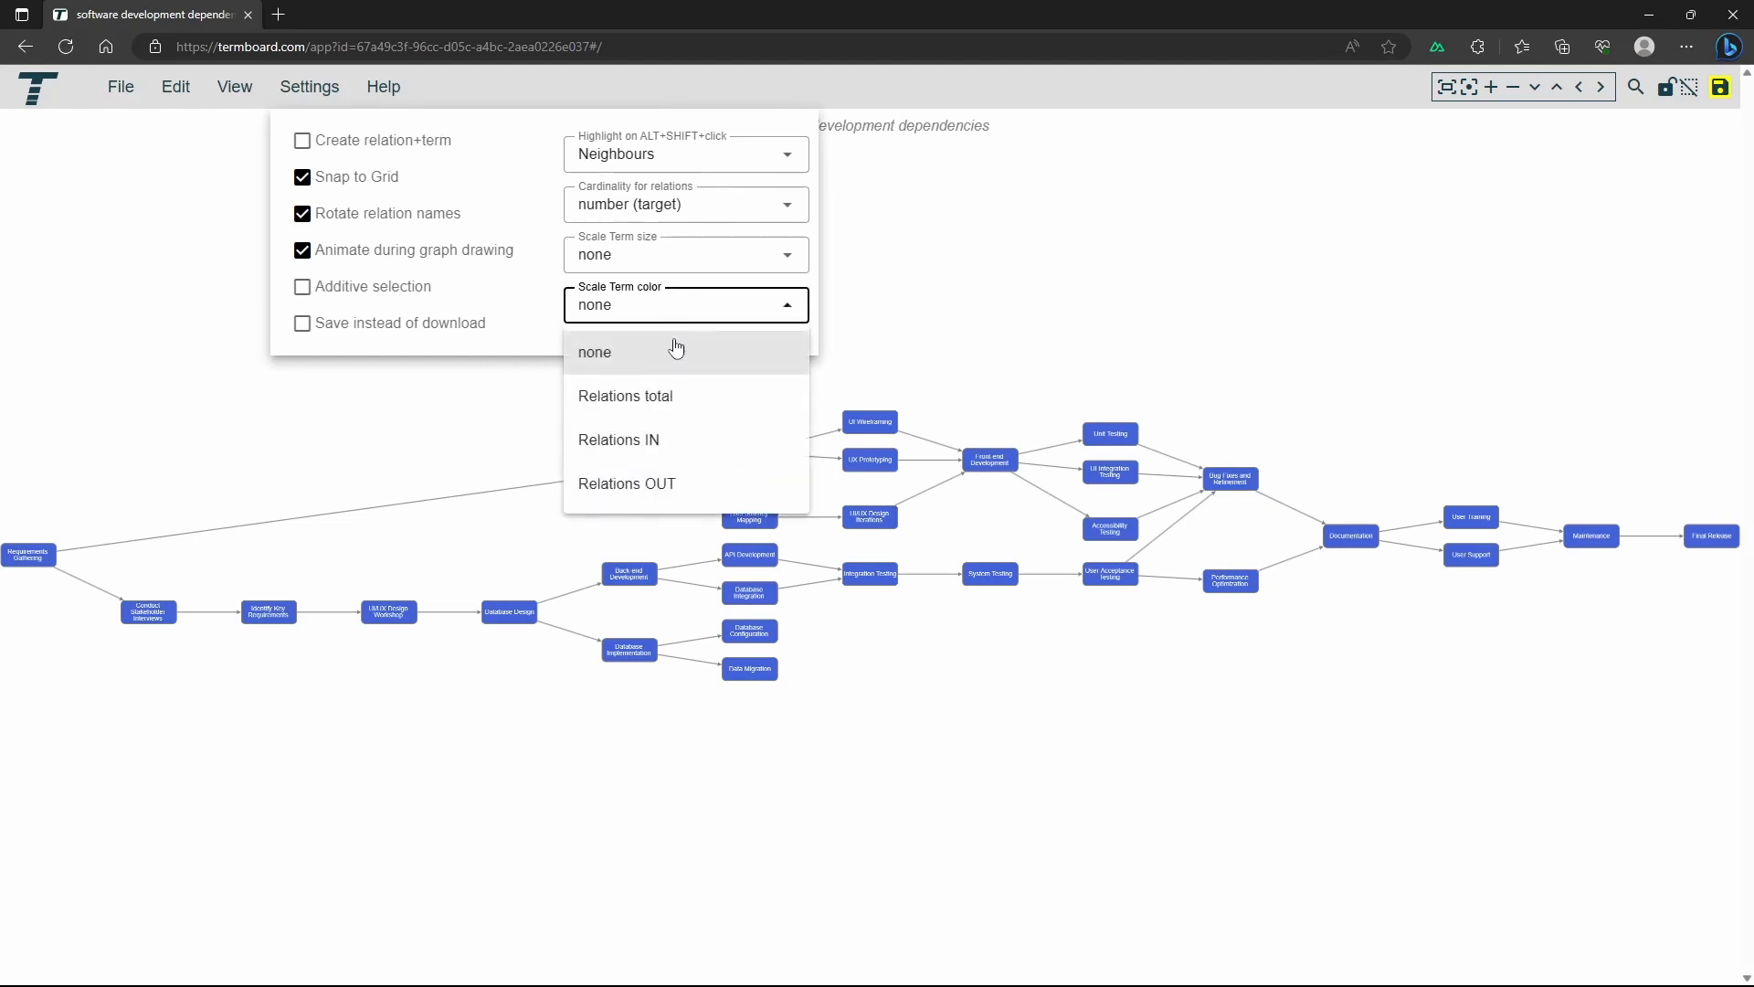
left_click(666, 396)
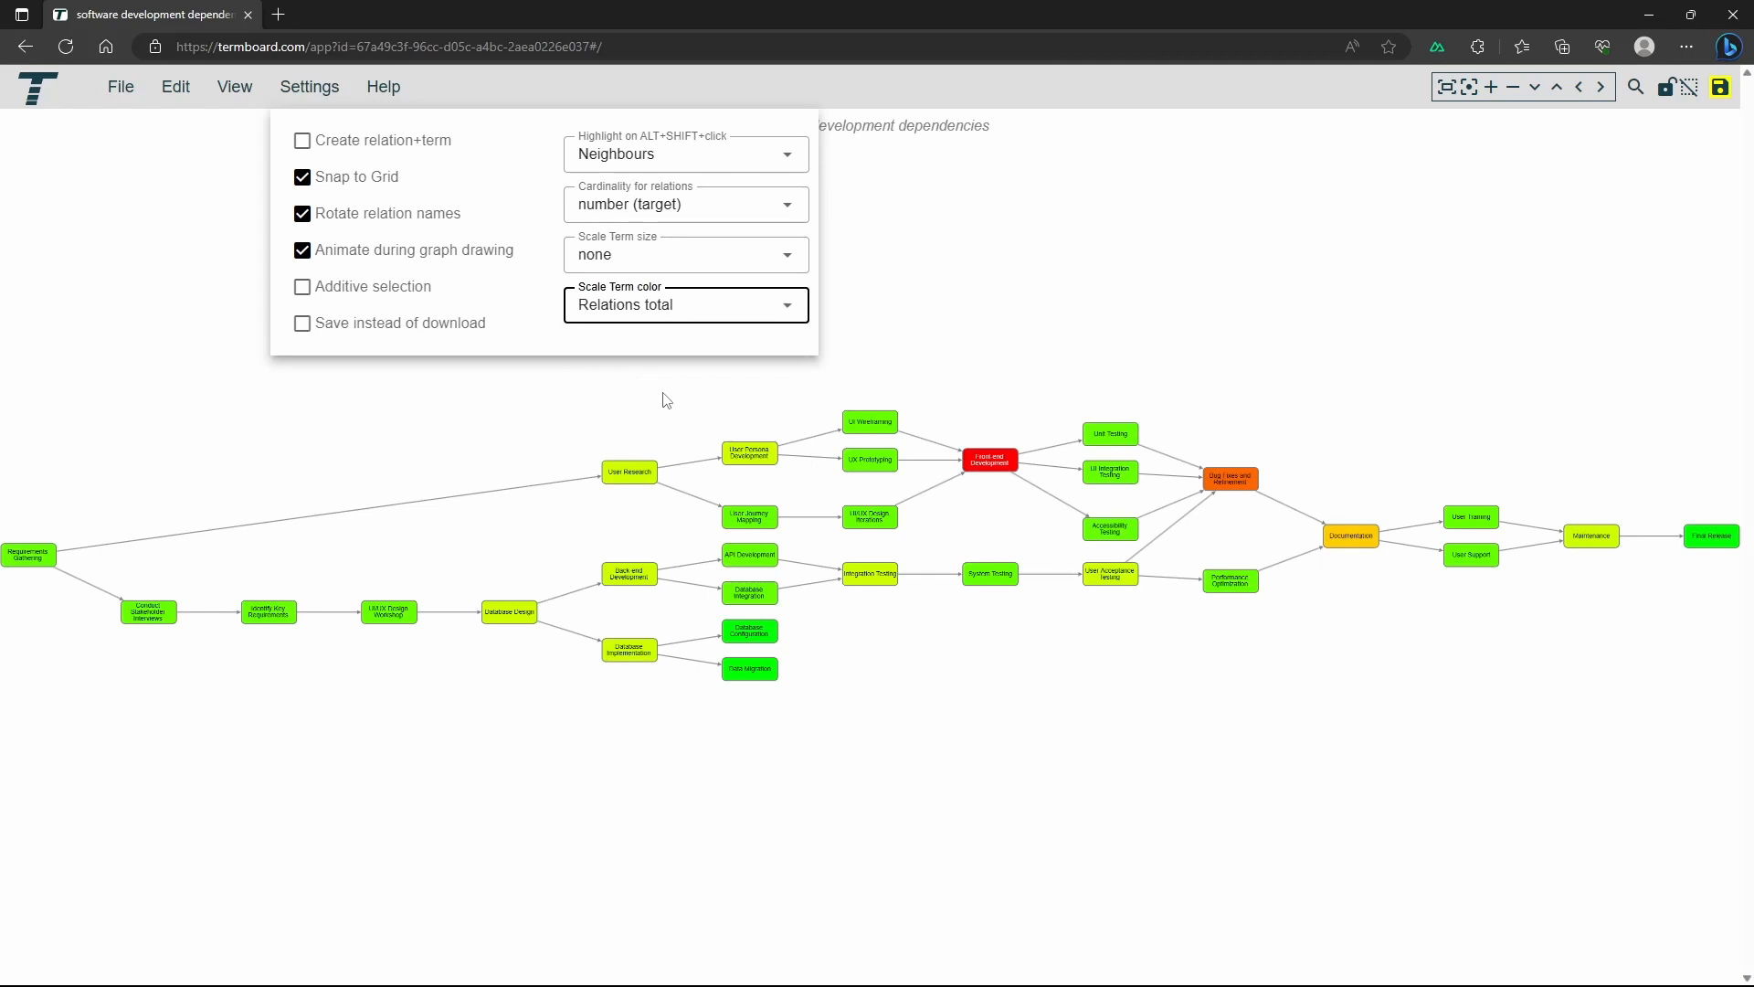
left_click(635, 310)
left_click(644, 442)
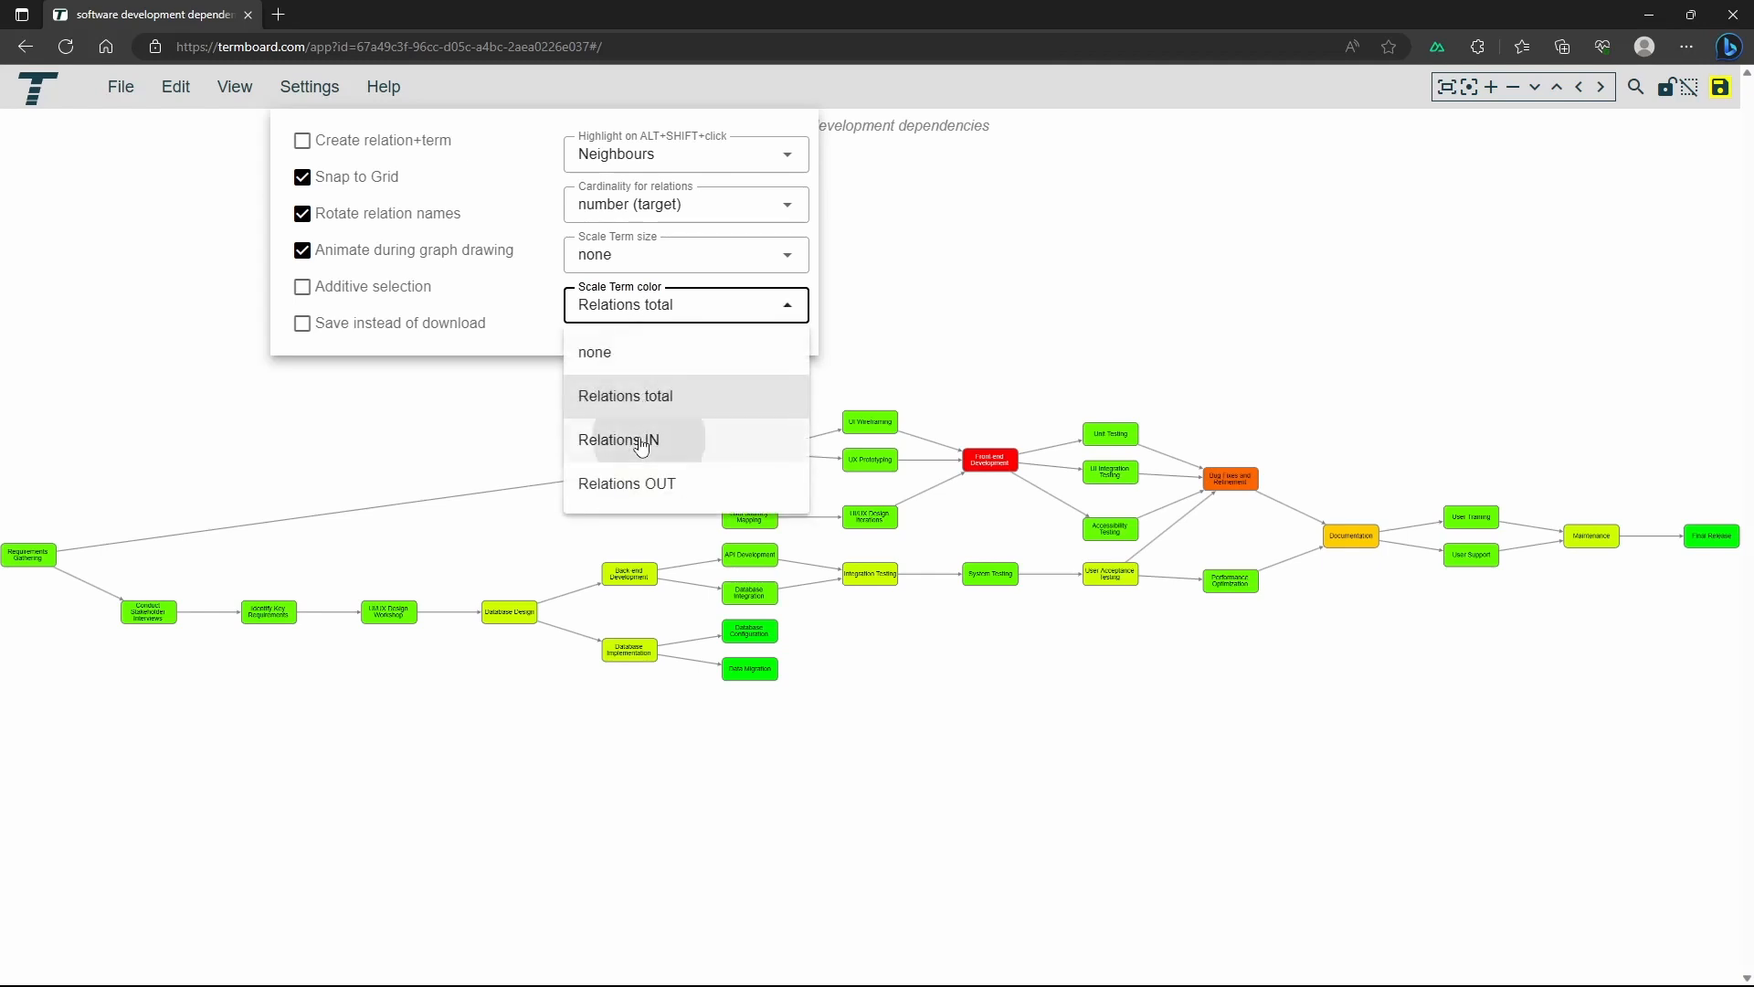
left_click(648, 313)
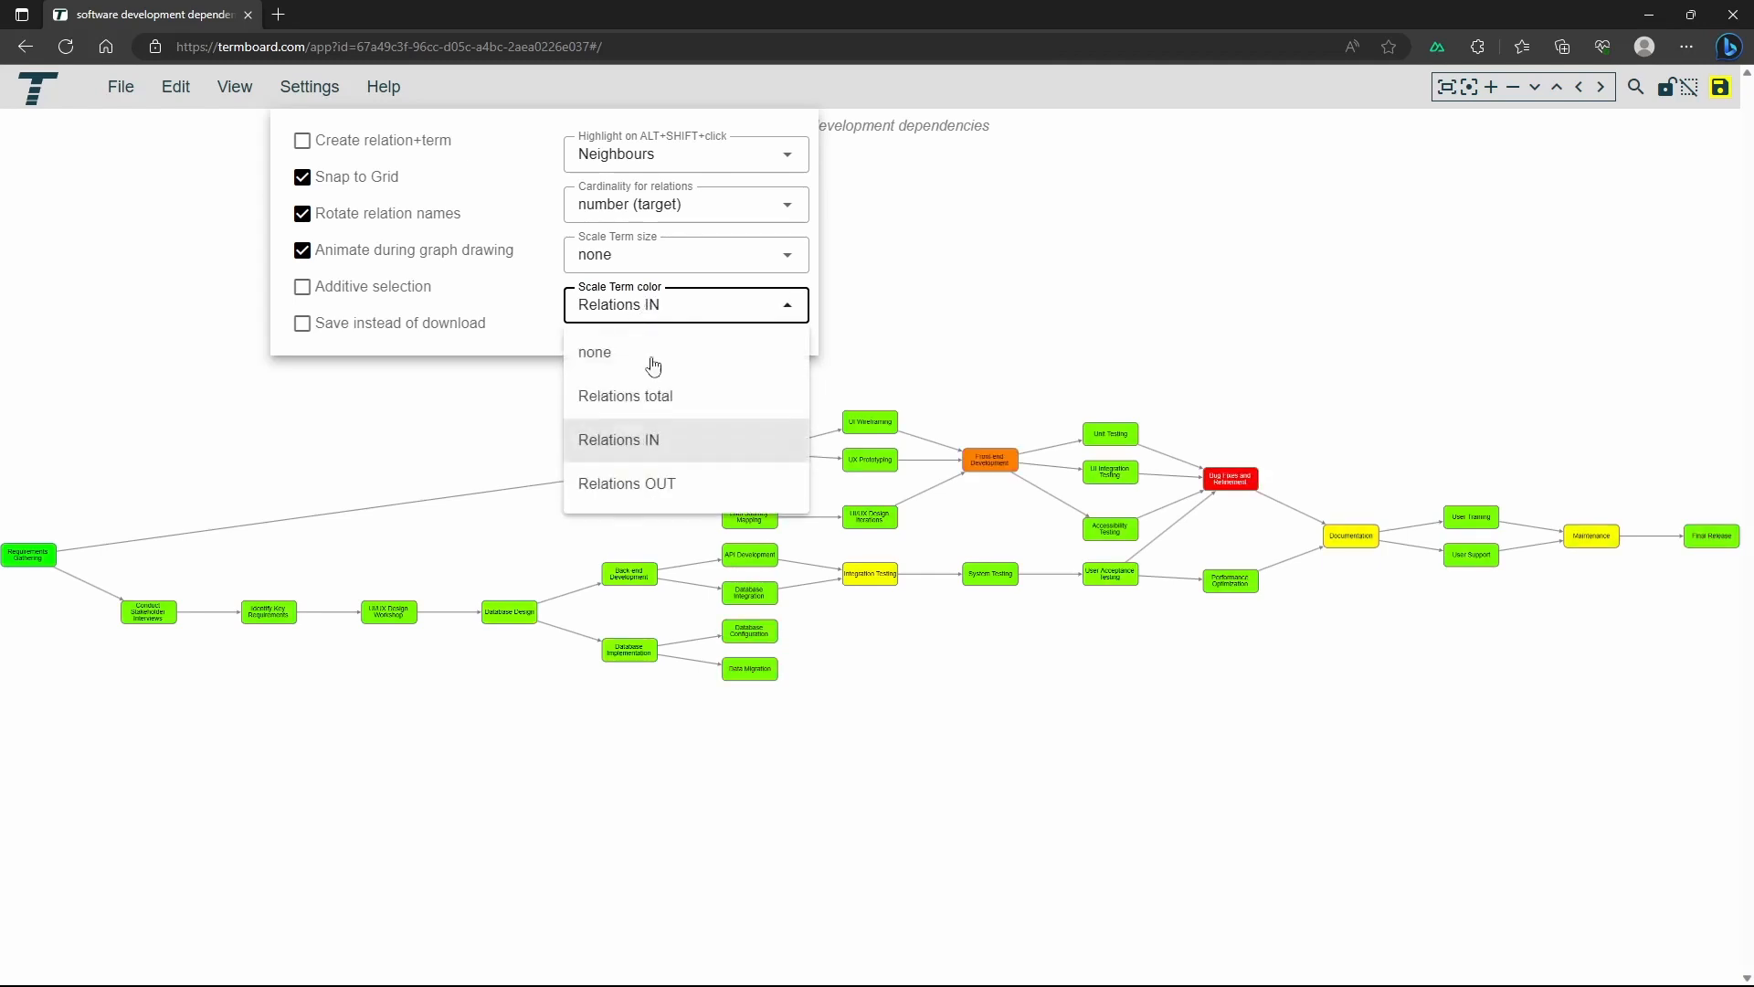
left_click(655, 492)
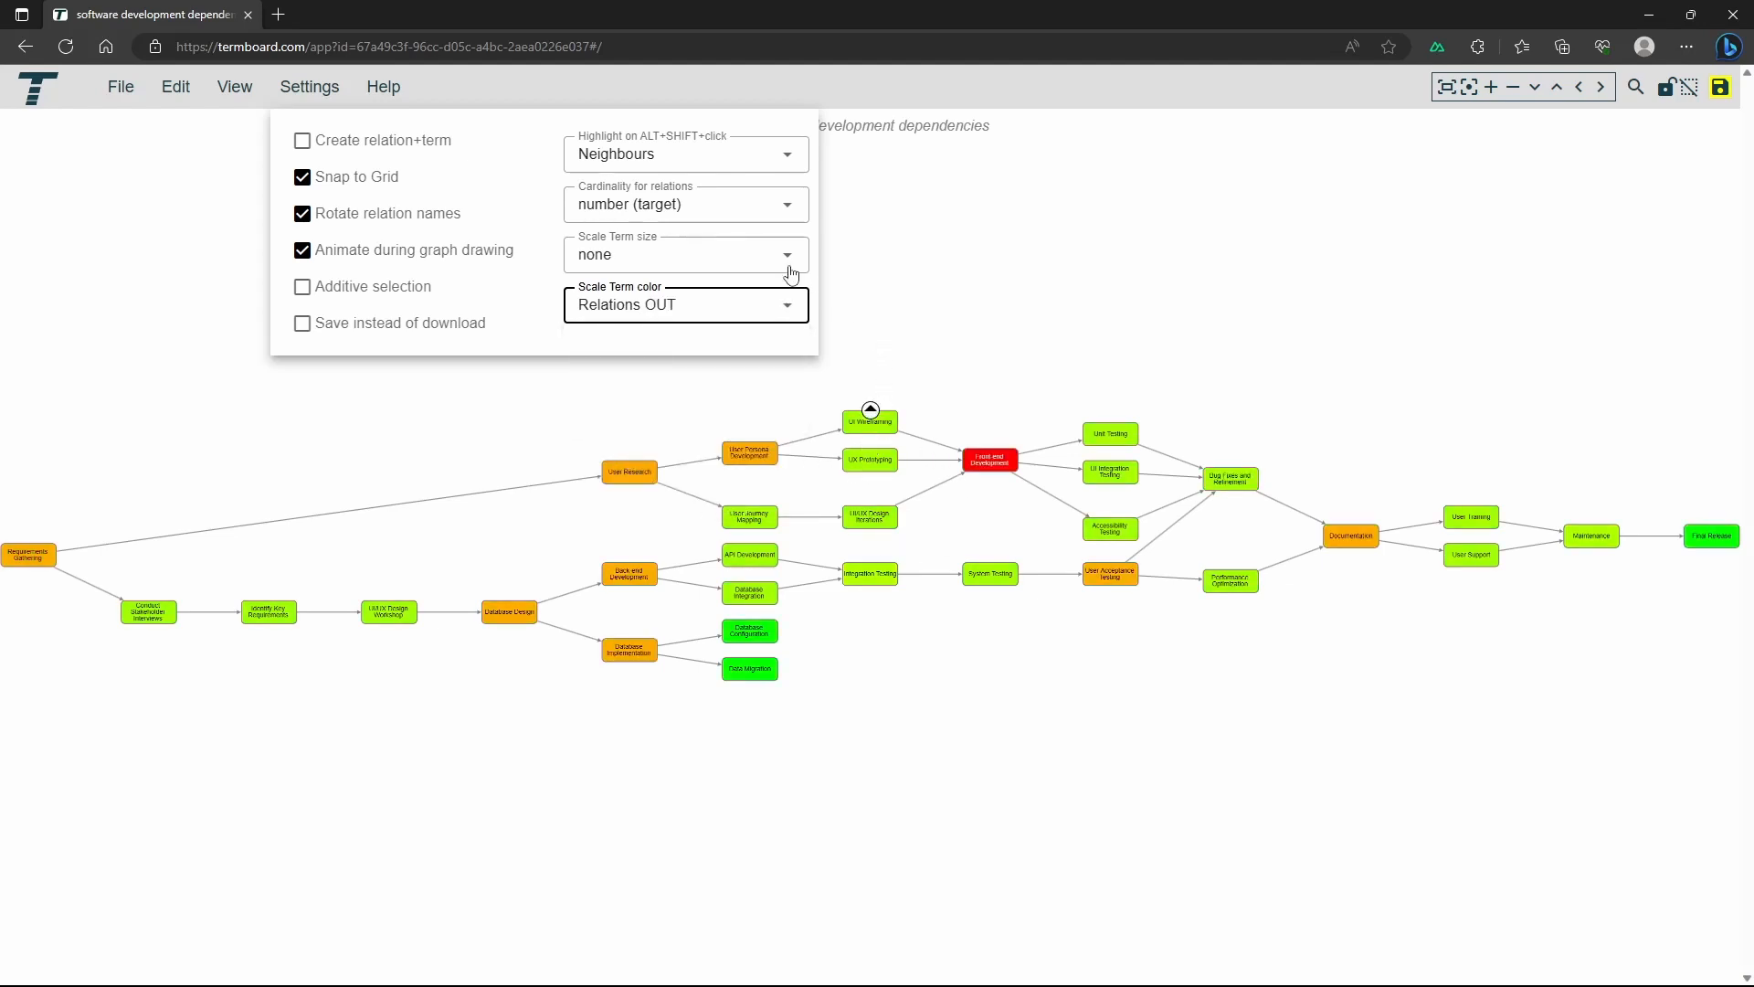
Scale the term size by Relations IN and reload the page
left_click(733, 261)
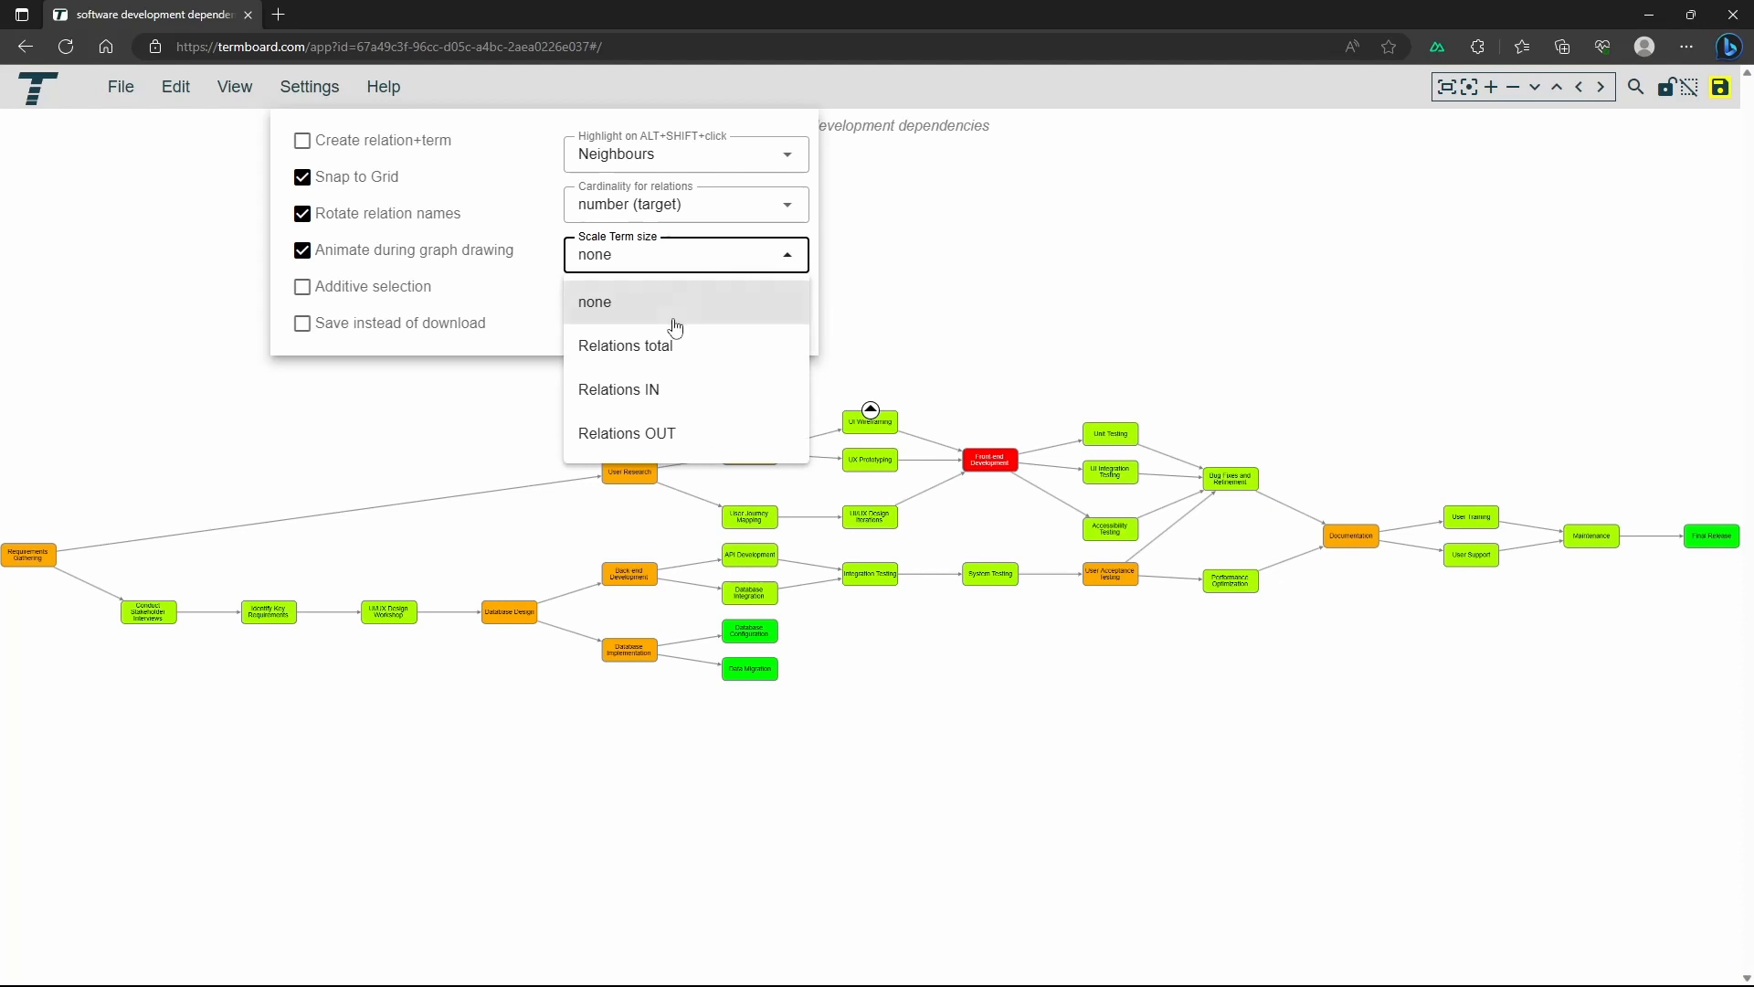
left_click(630, 391)
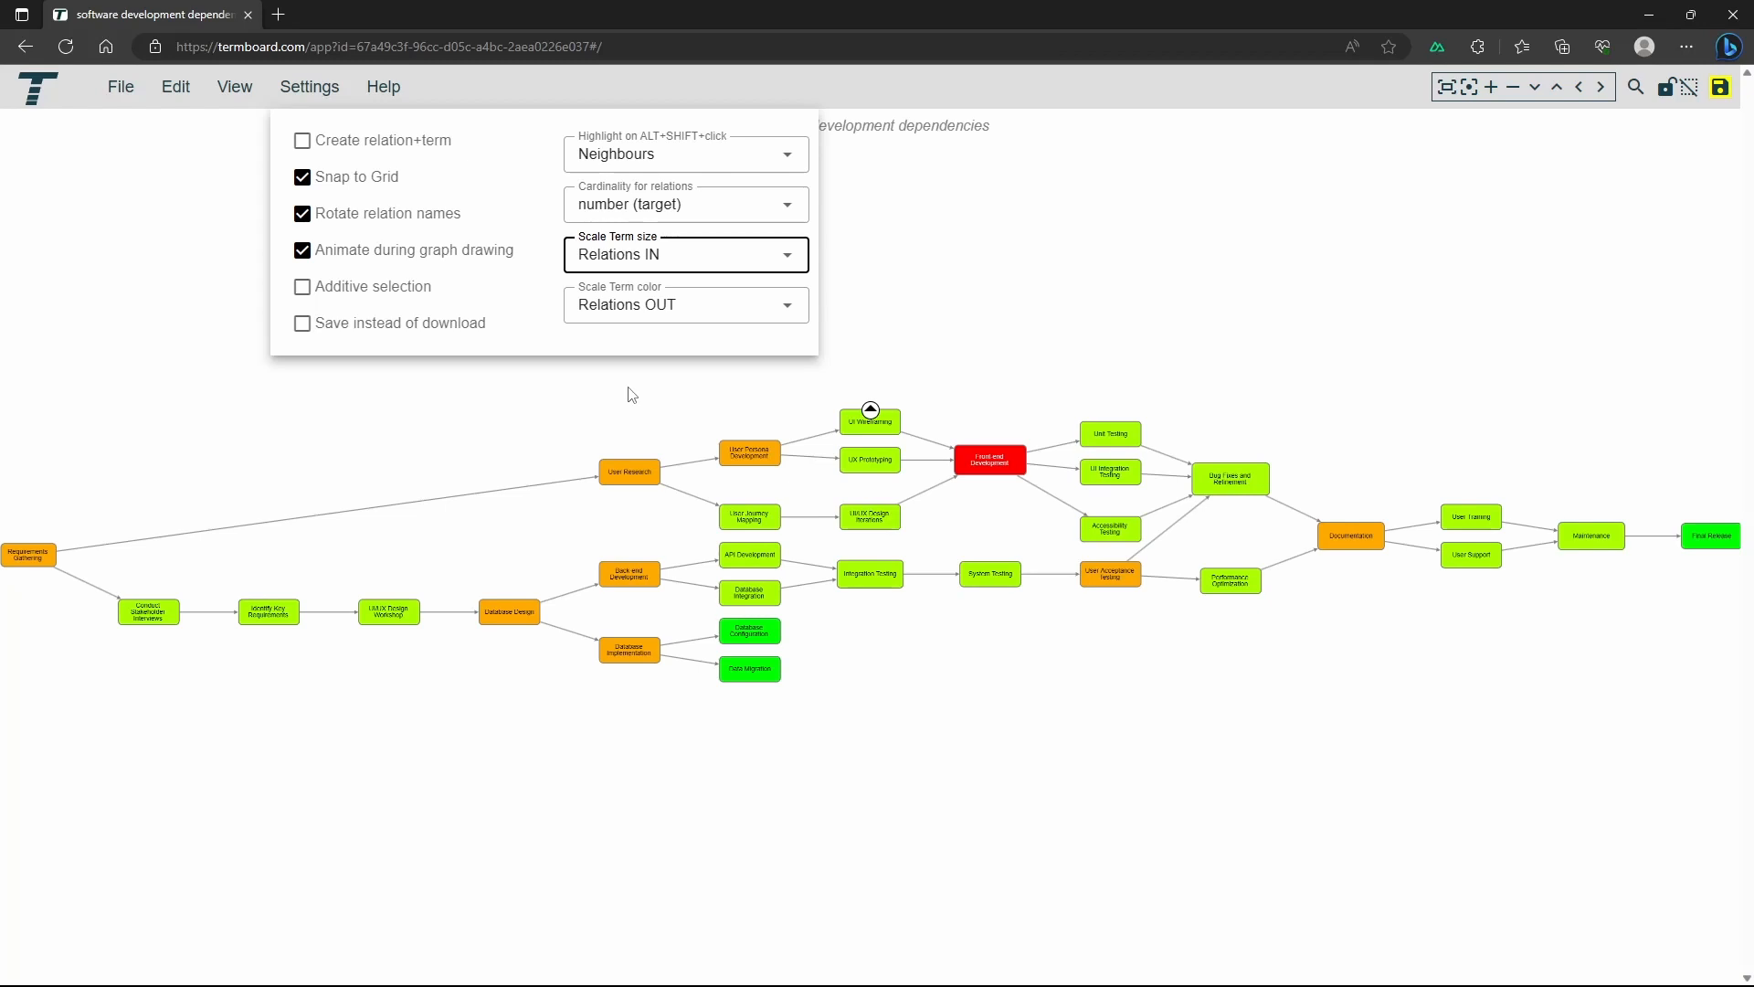
left_click(629, 395)
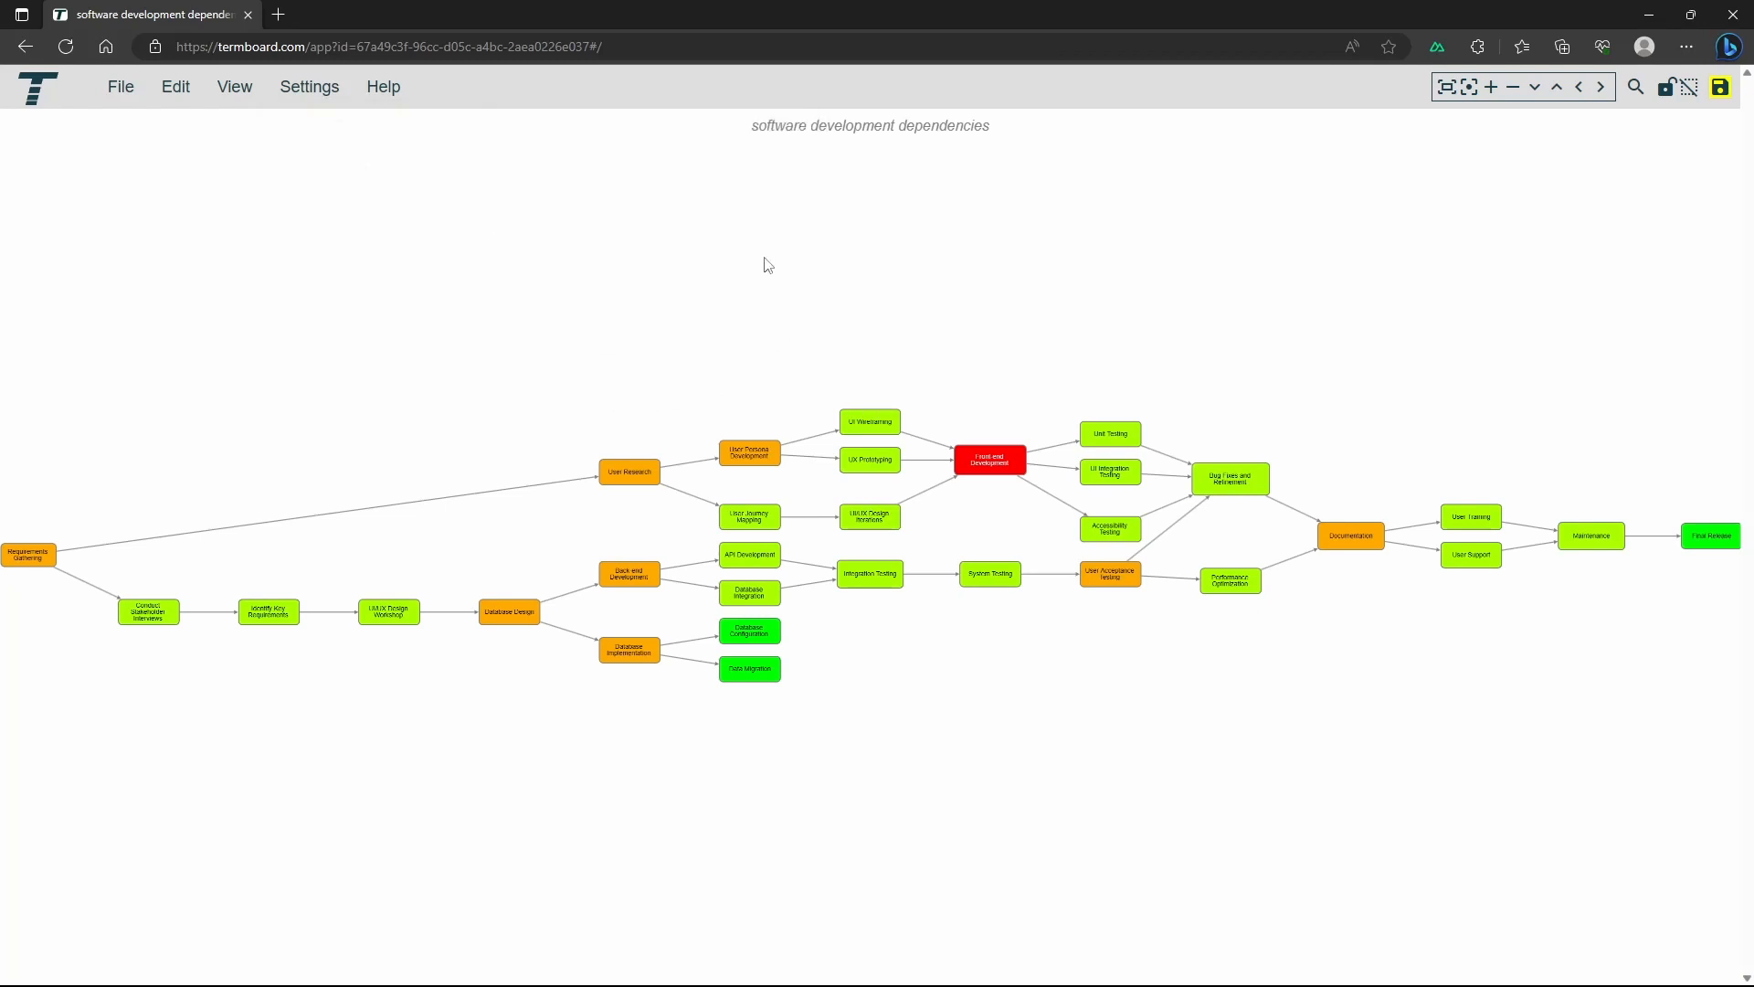
right_click(484, 100)
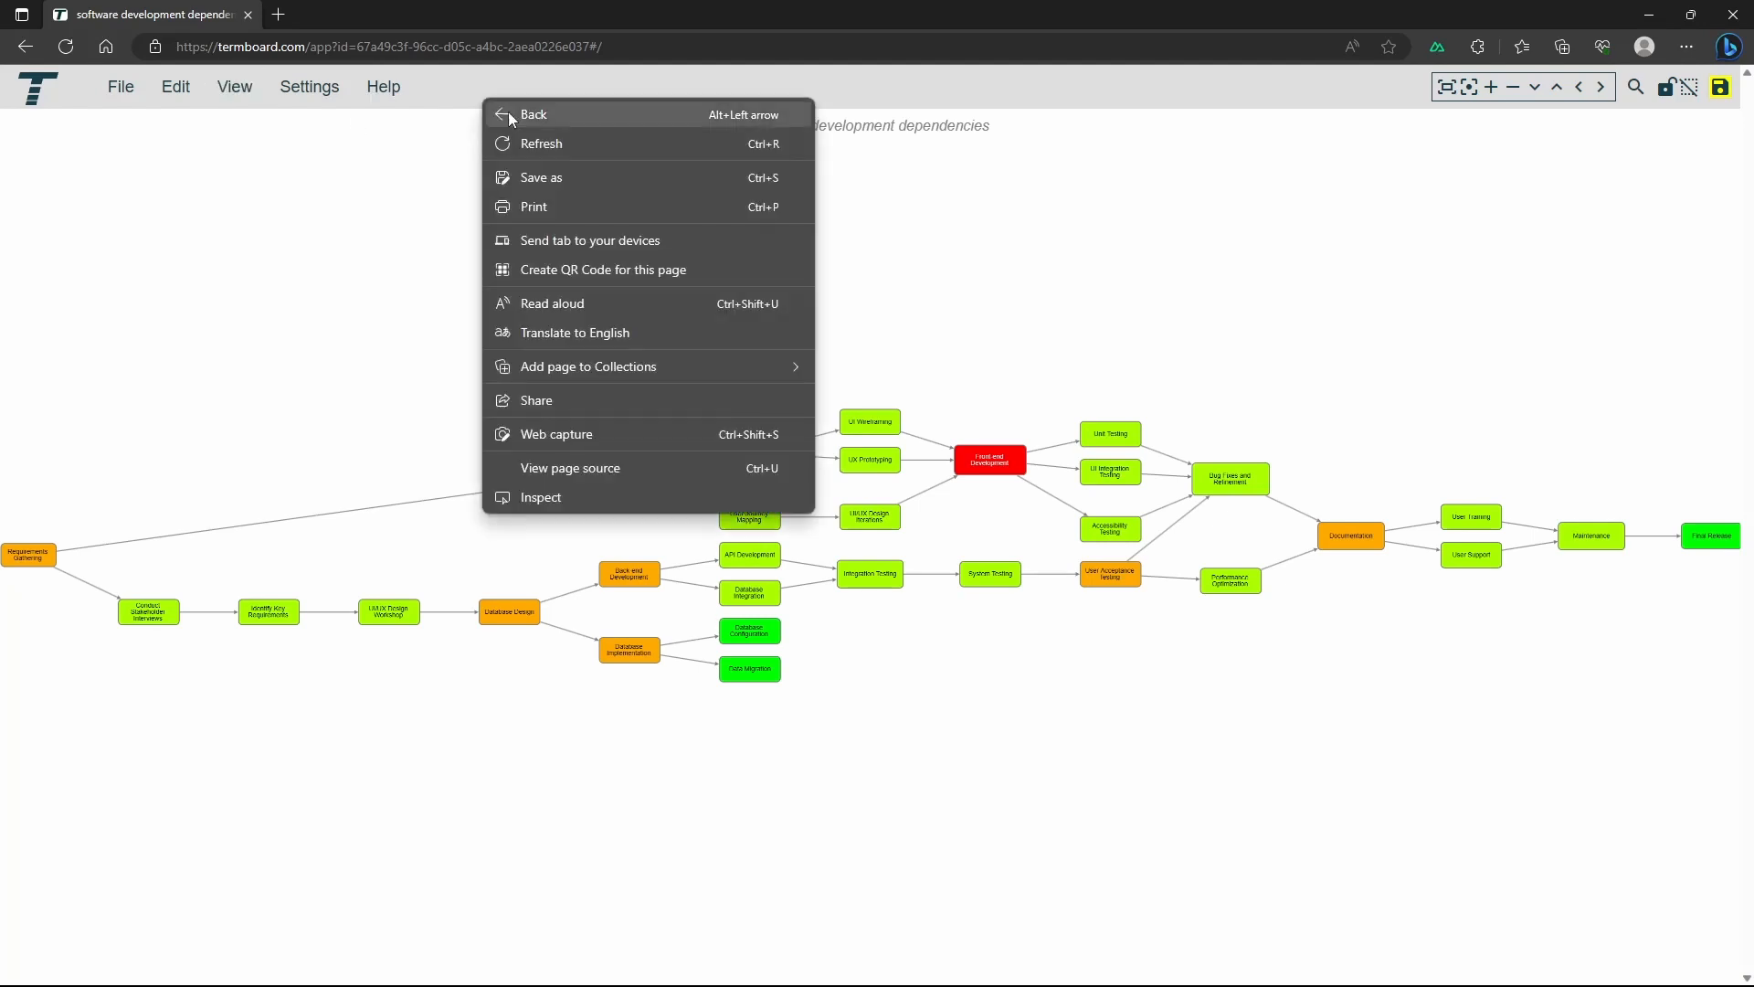
left_click(565, 144)
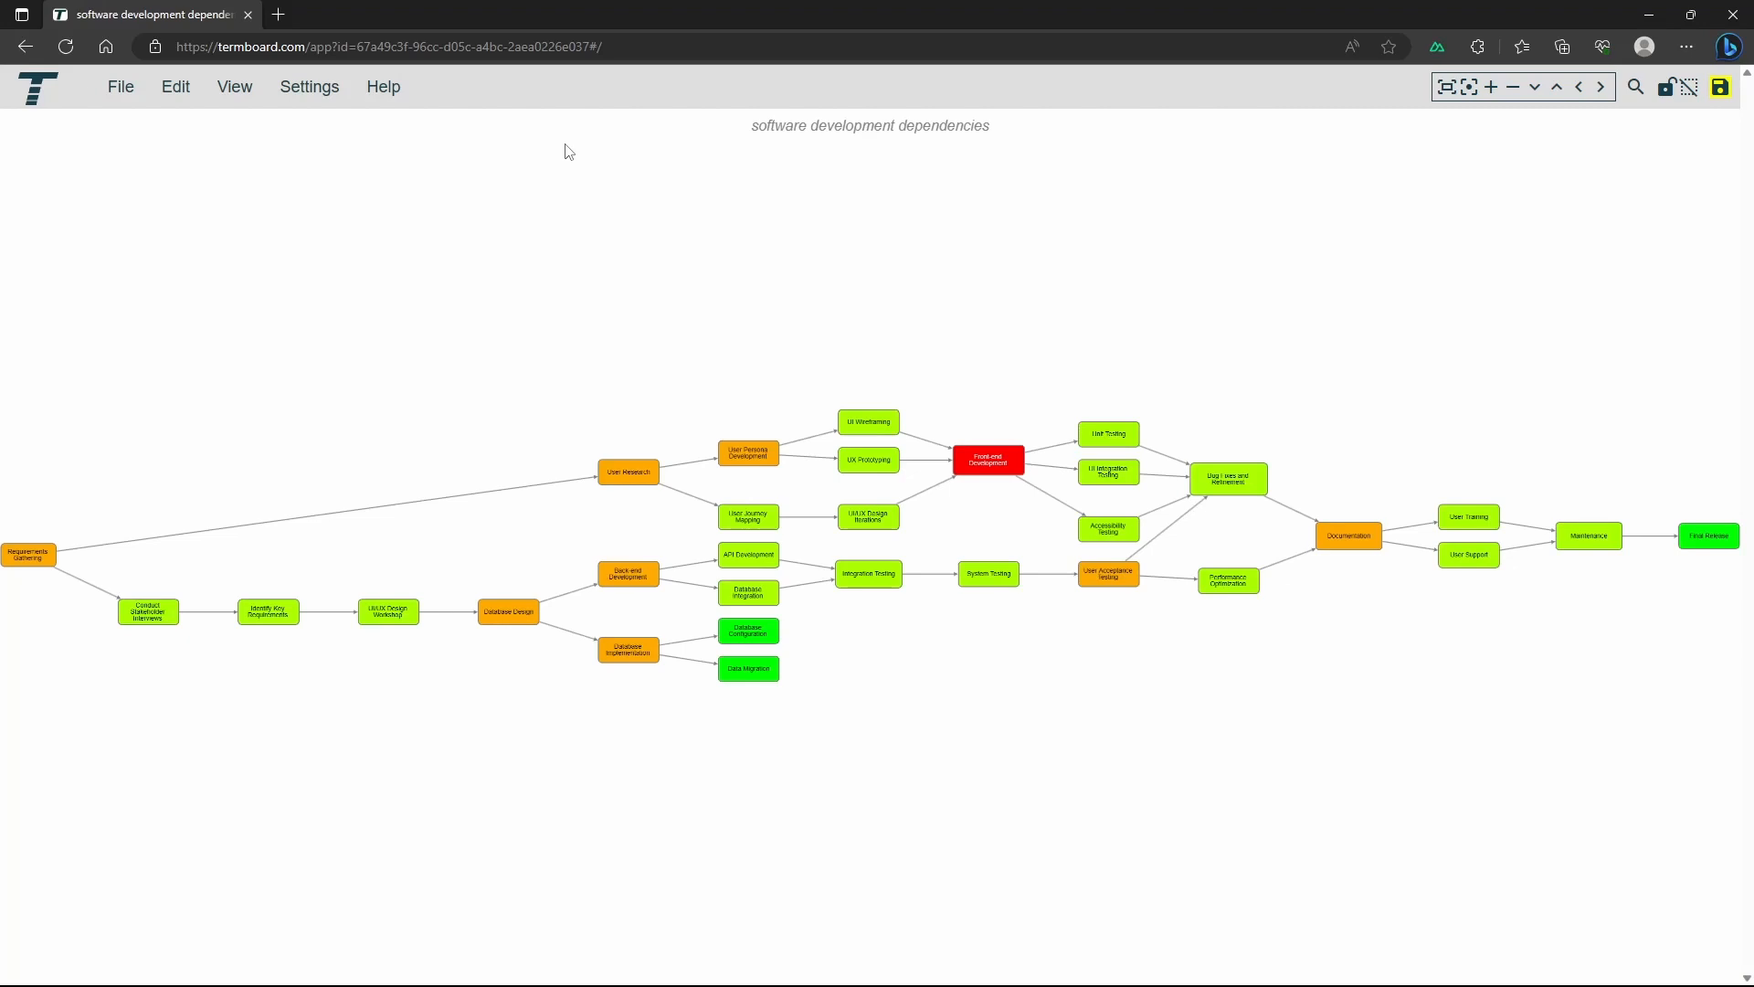
Select the System Testing term and highlight its incoming relations and terms with the Incomers option
left_click(979, 583)
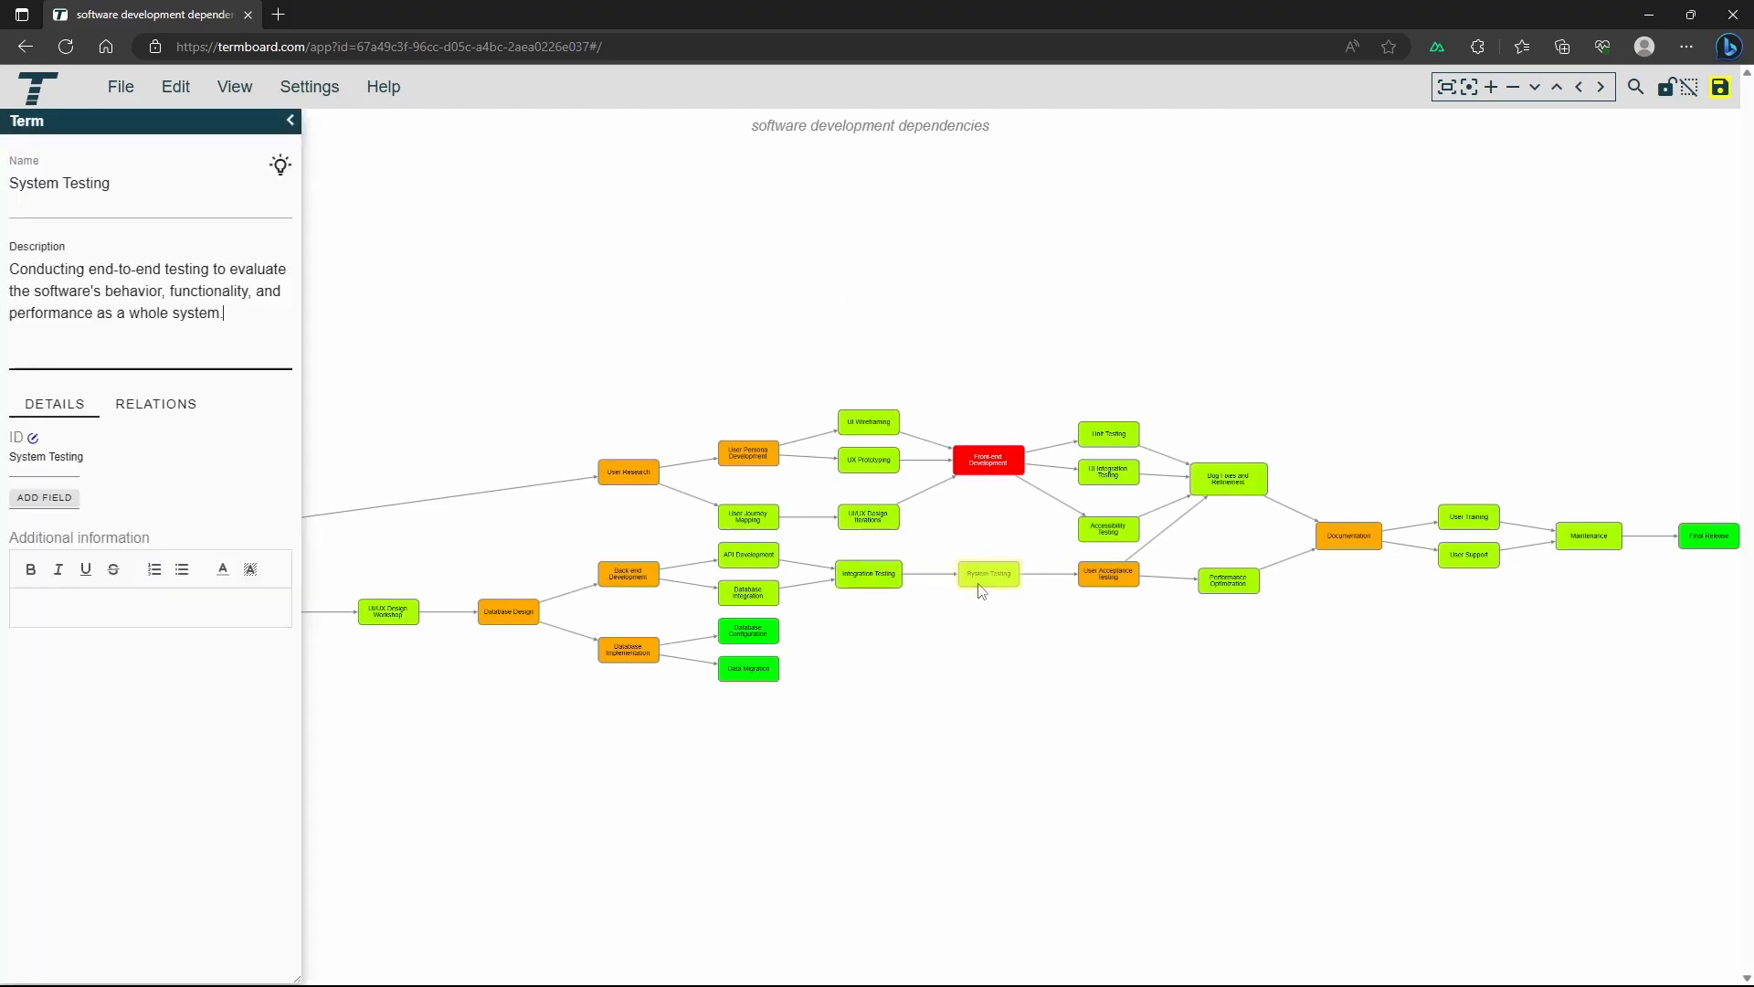
right_click(980, 589)
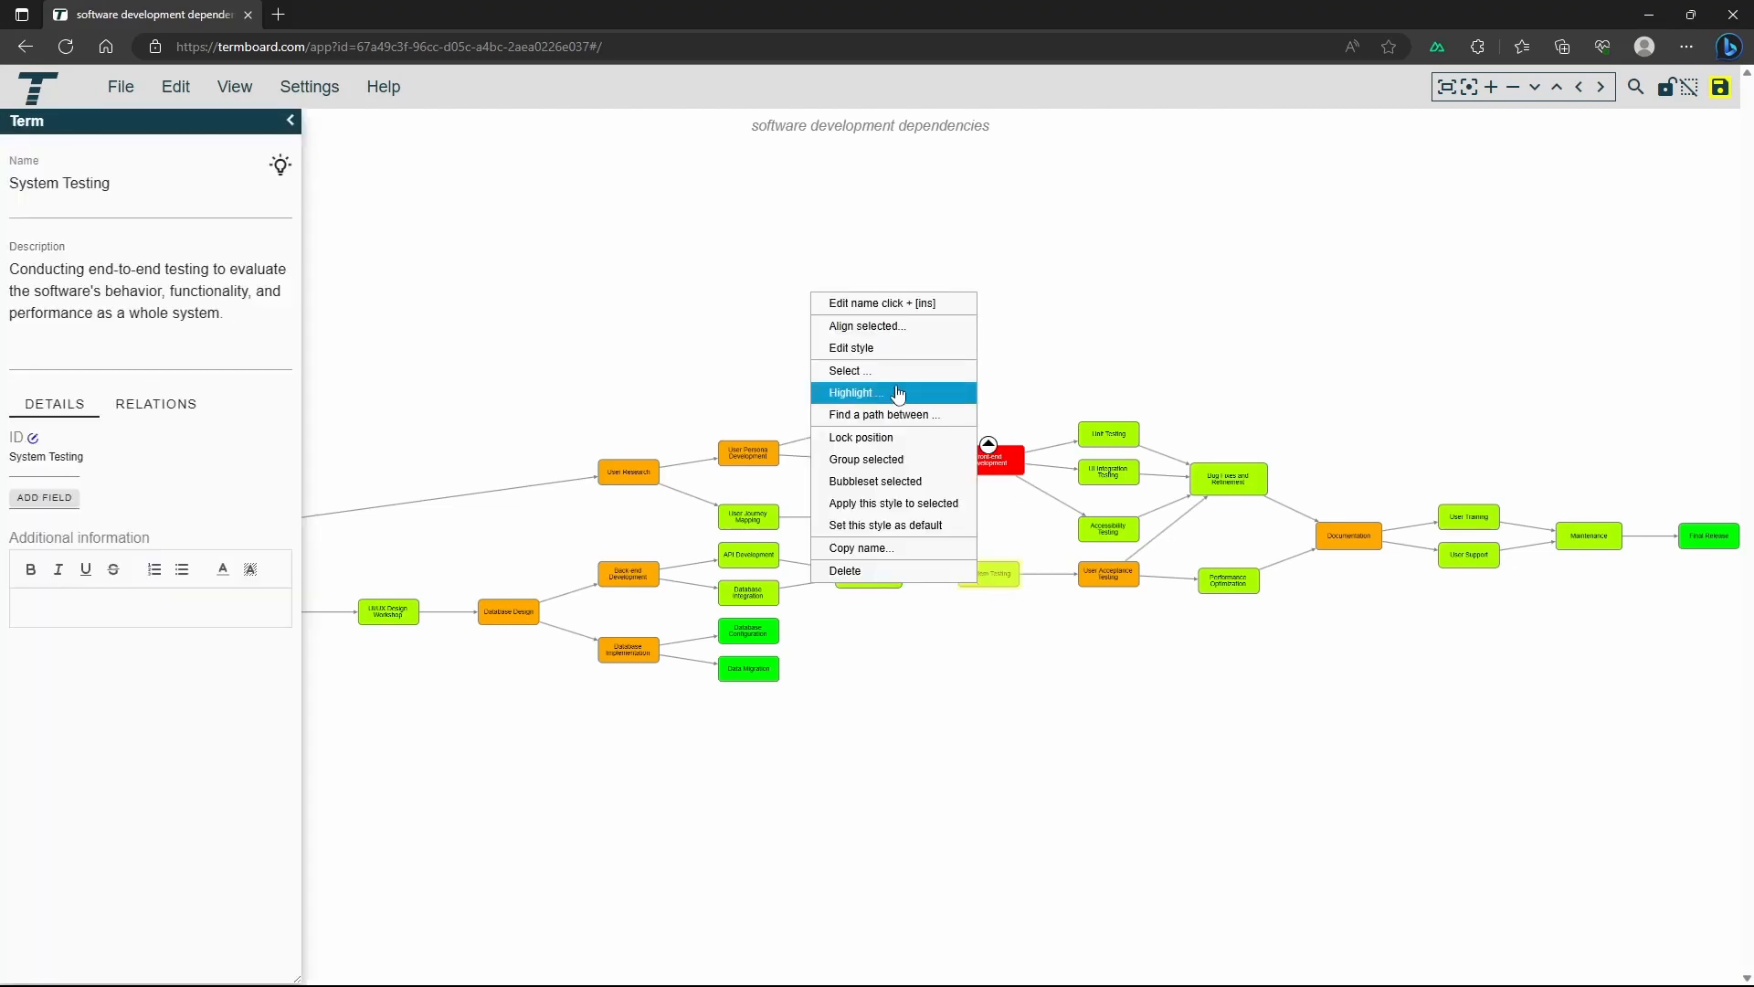
mouse_move(896, 396)
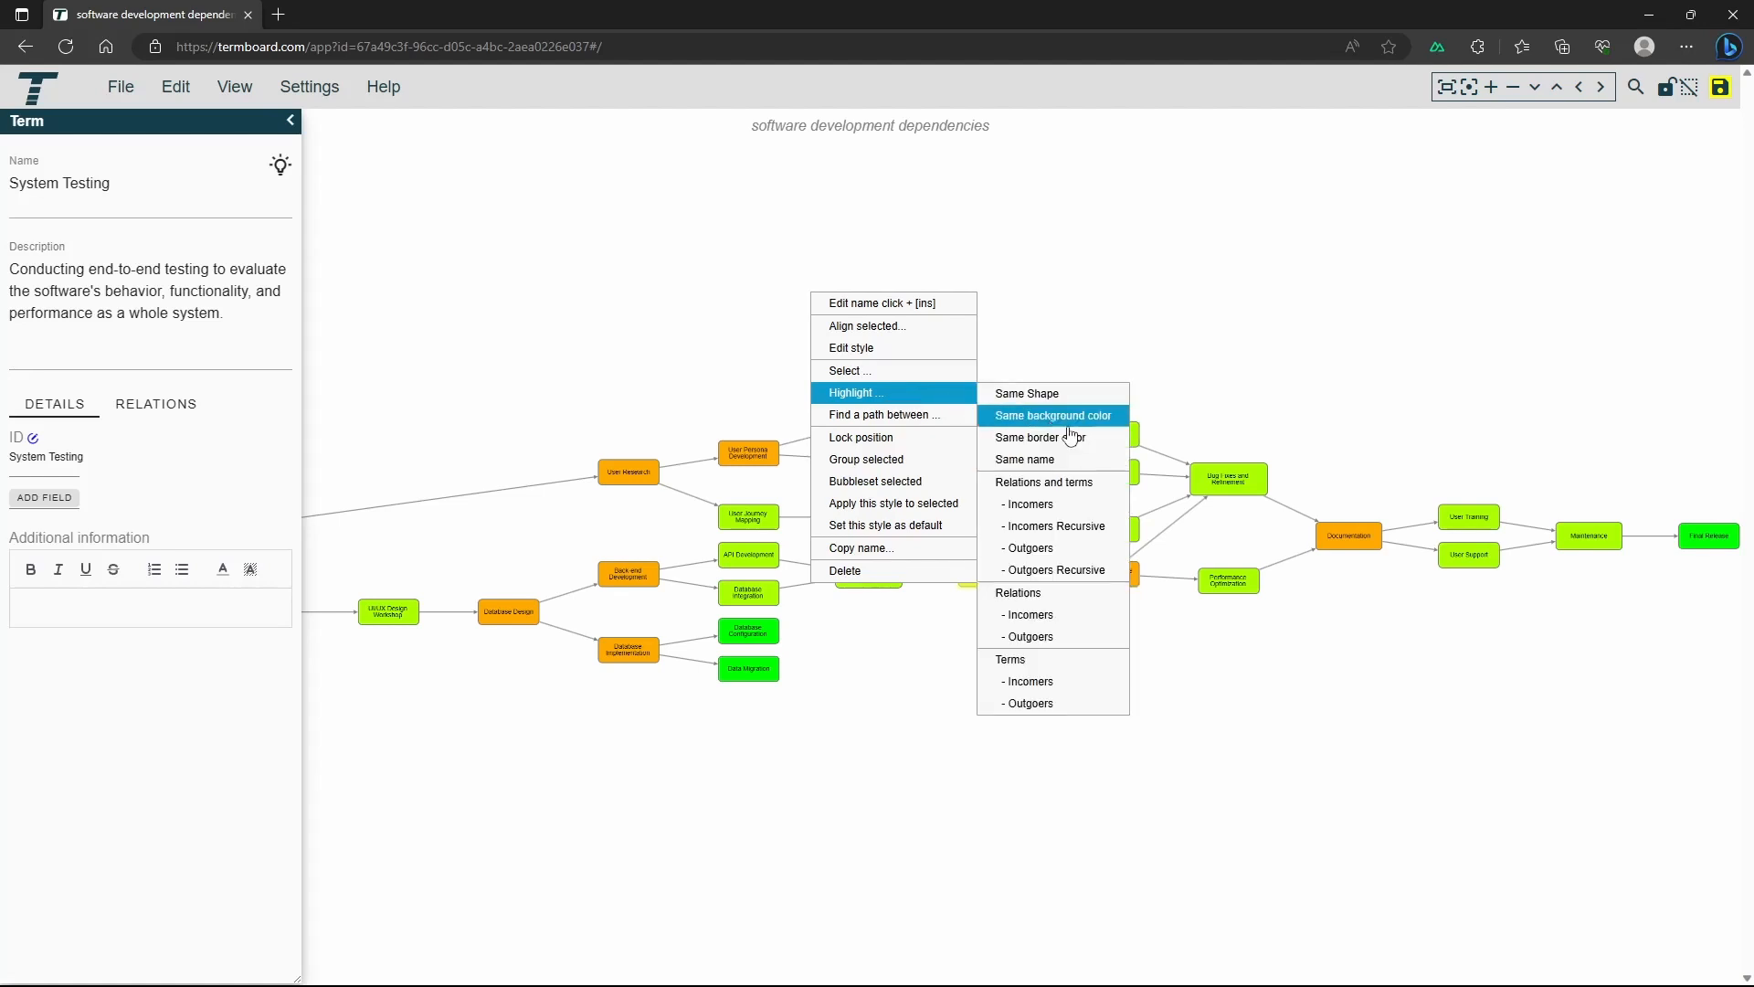
left_click(1046, 504)
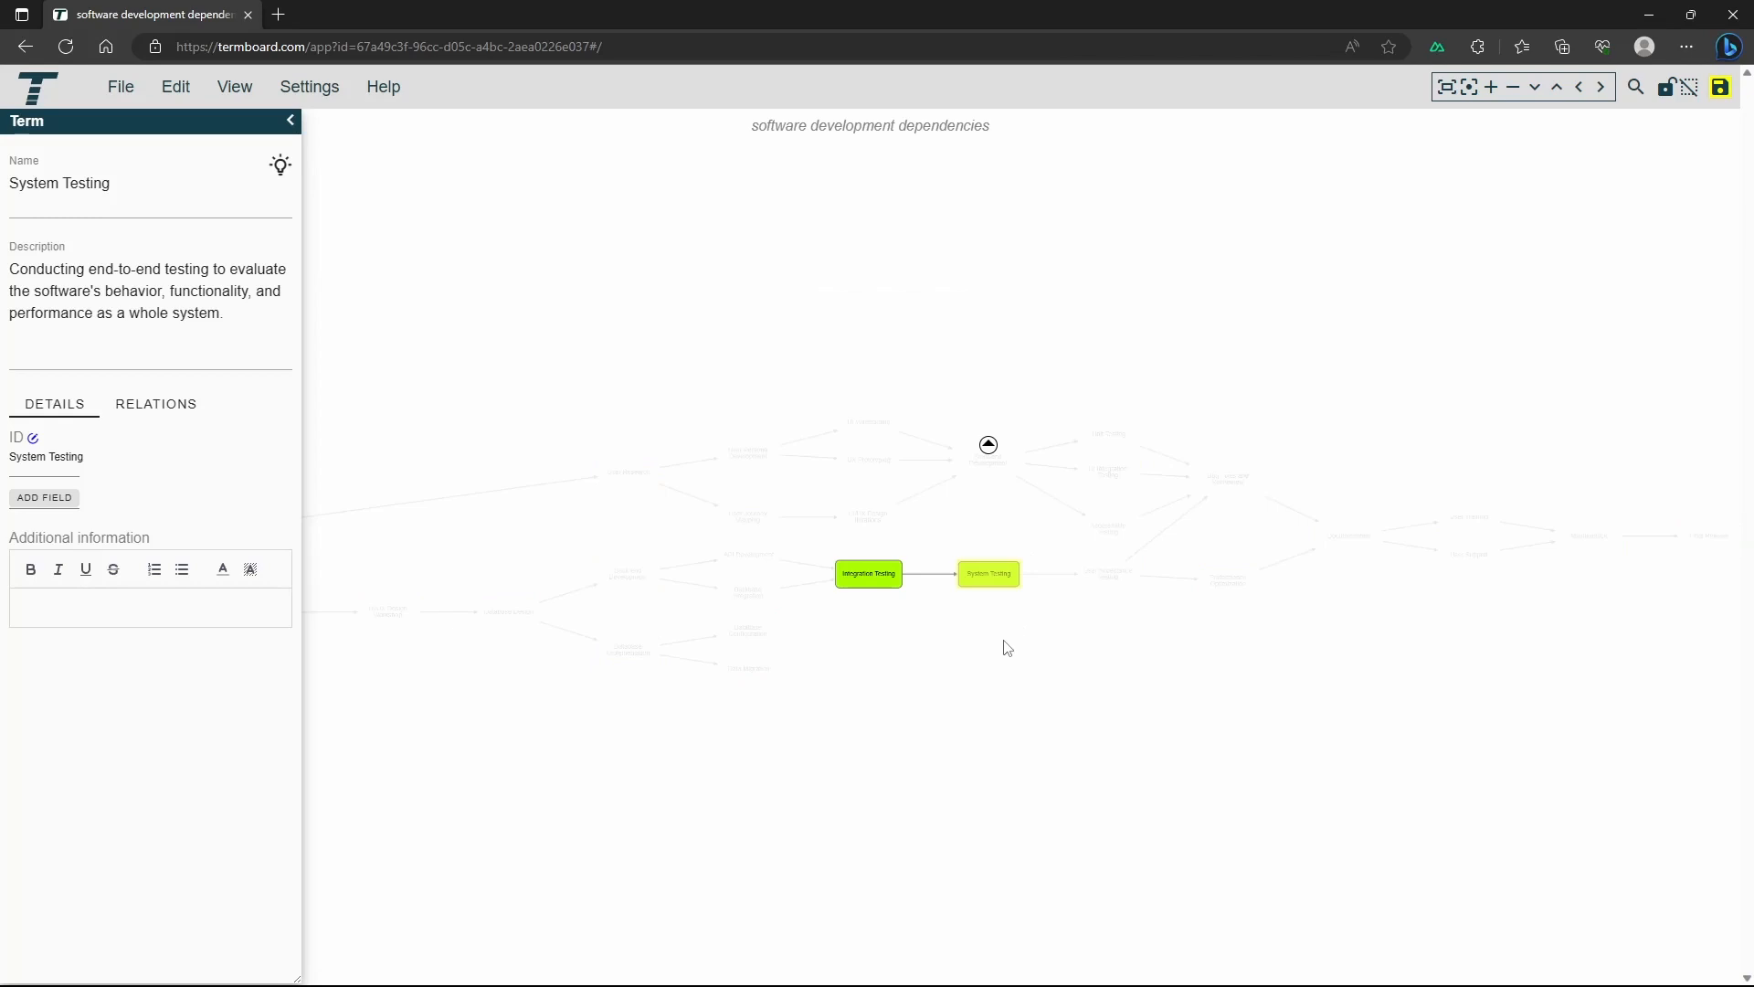
Highlight all recursive incoming relations and terms of System Testing with Incomers Recursive, inspect the chain and clear the highlight
right_click(991, 561)
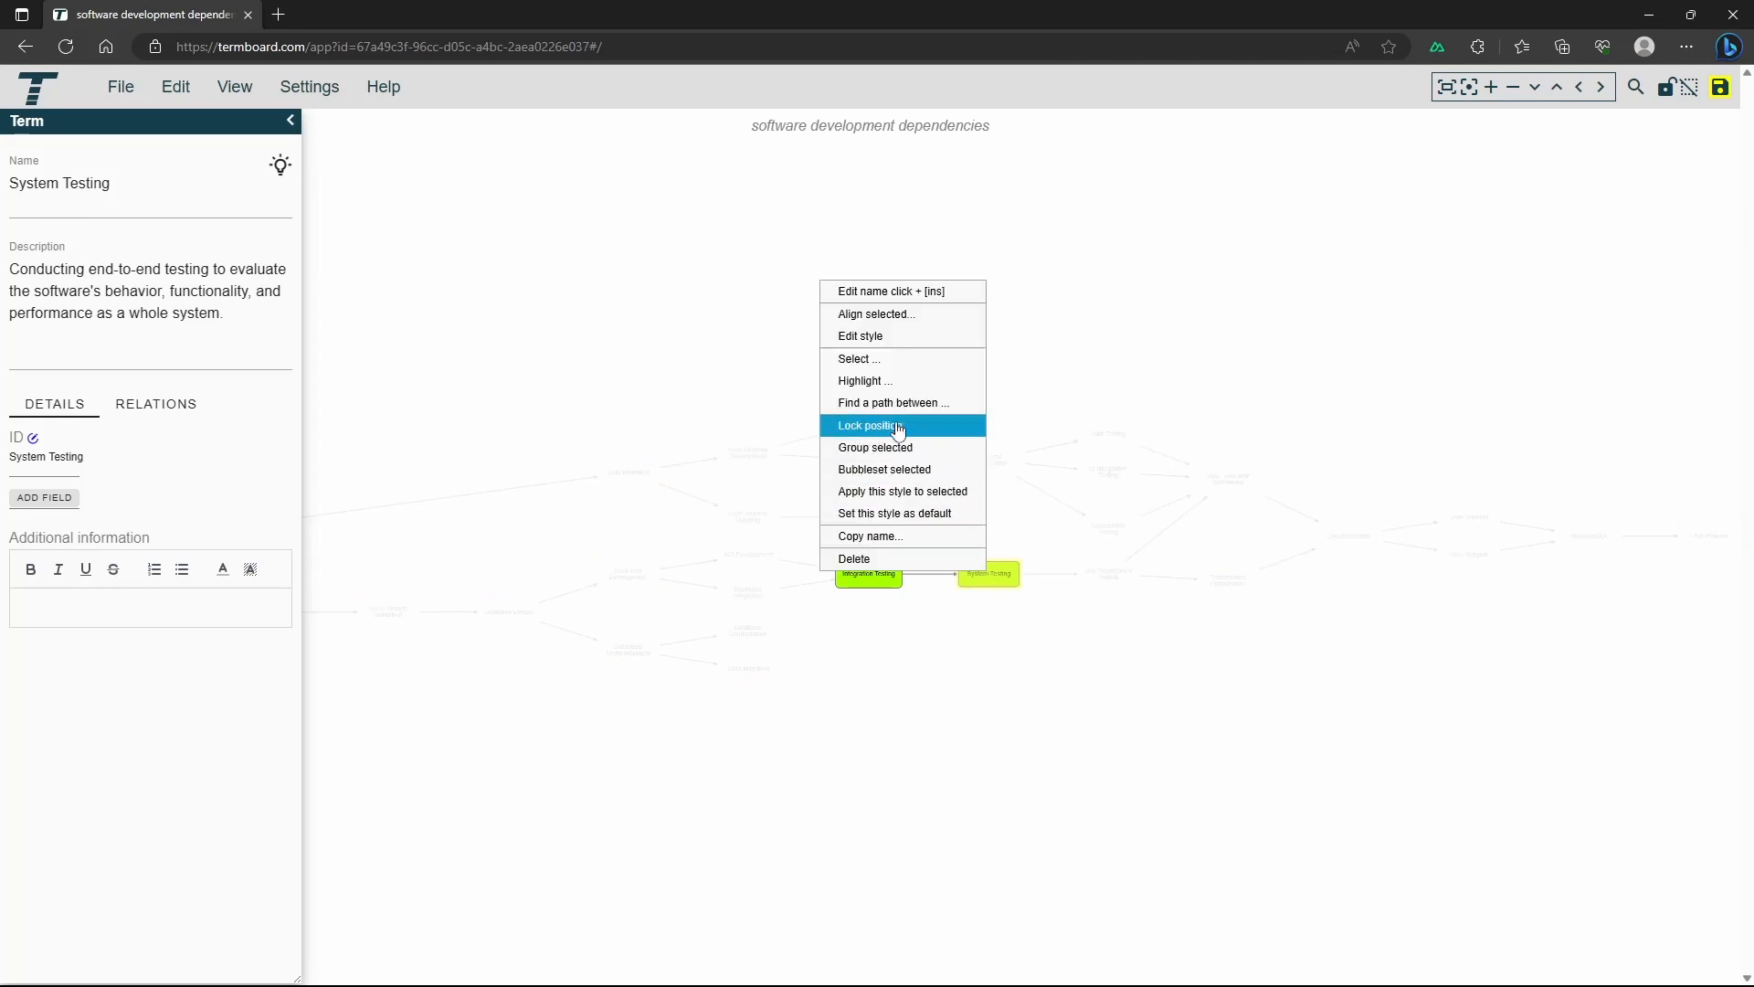
mouse_move(887, 384)
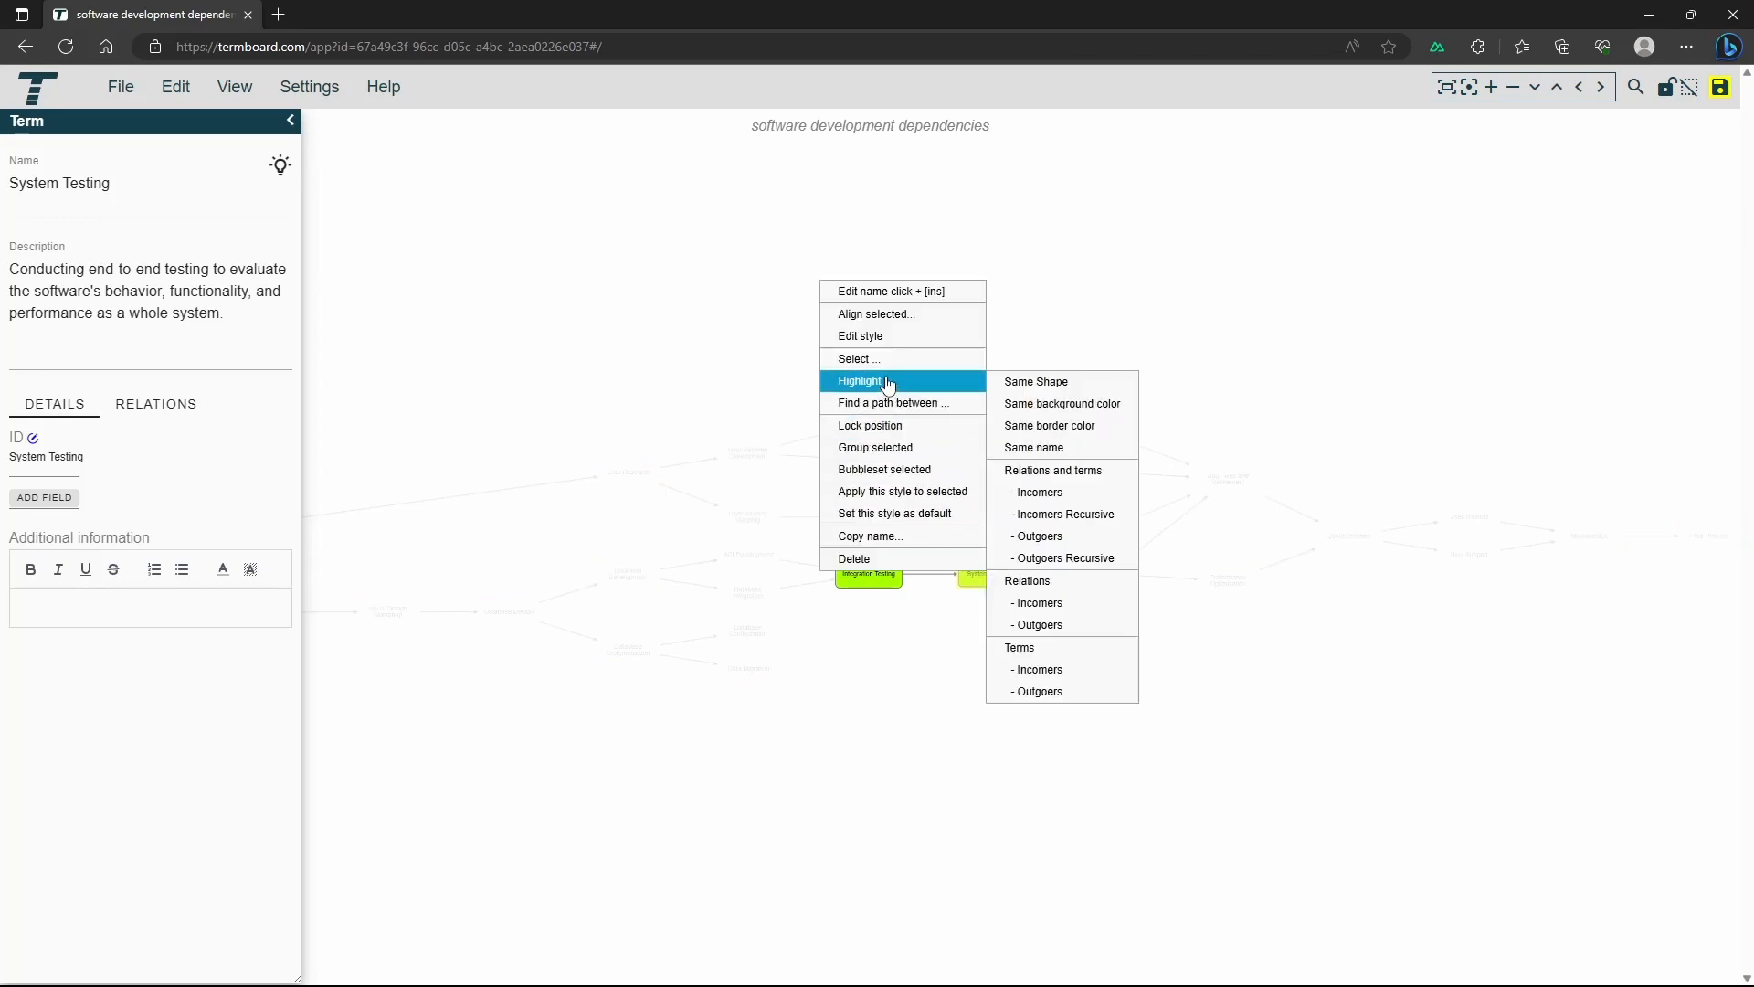
left_click(1079, 516)
left_click_drag(684, 749, 1006, 733)
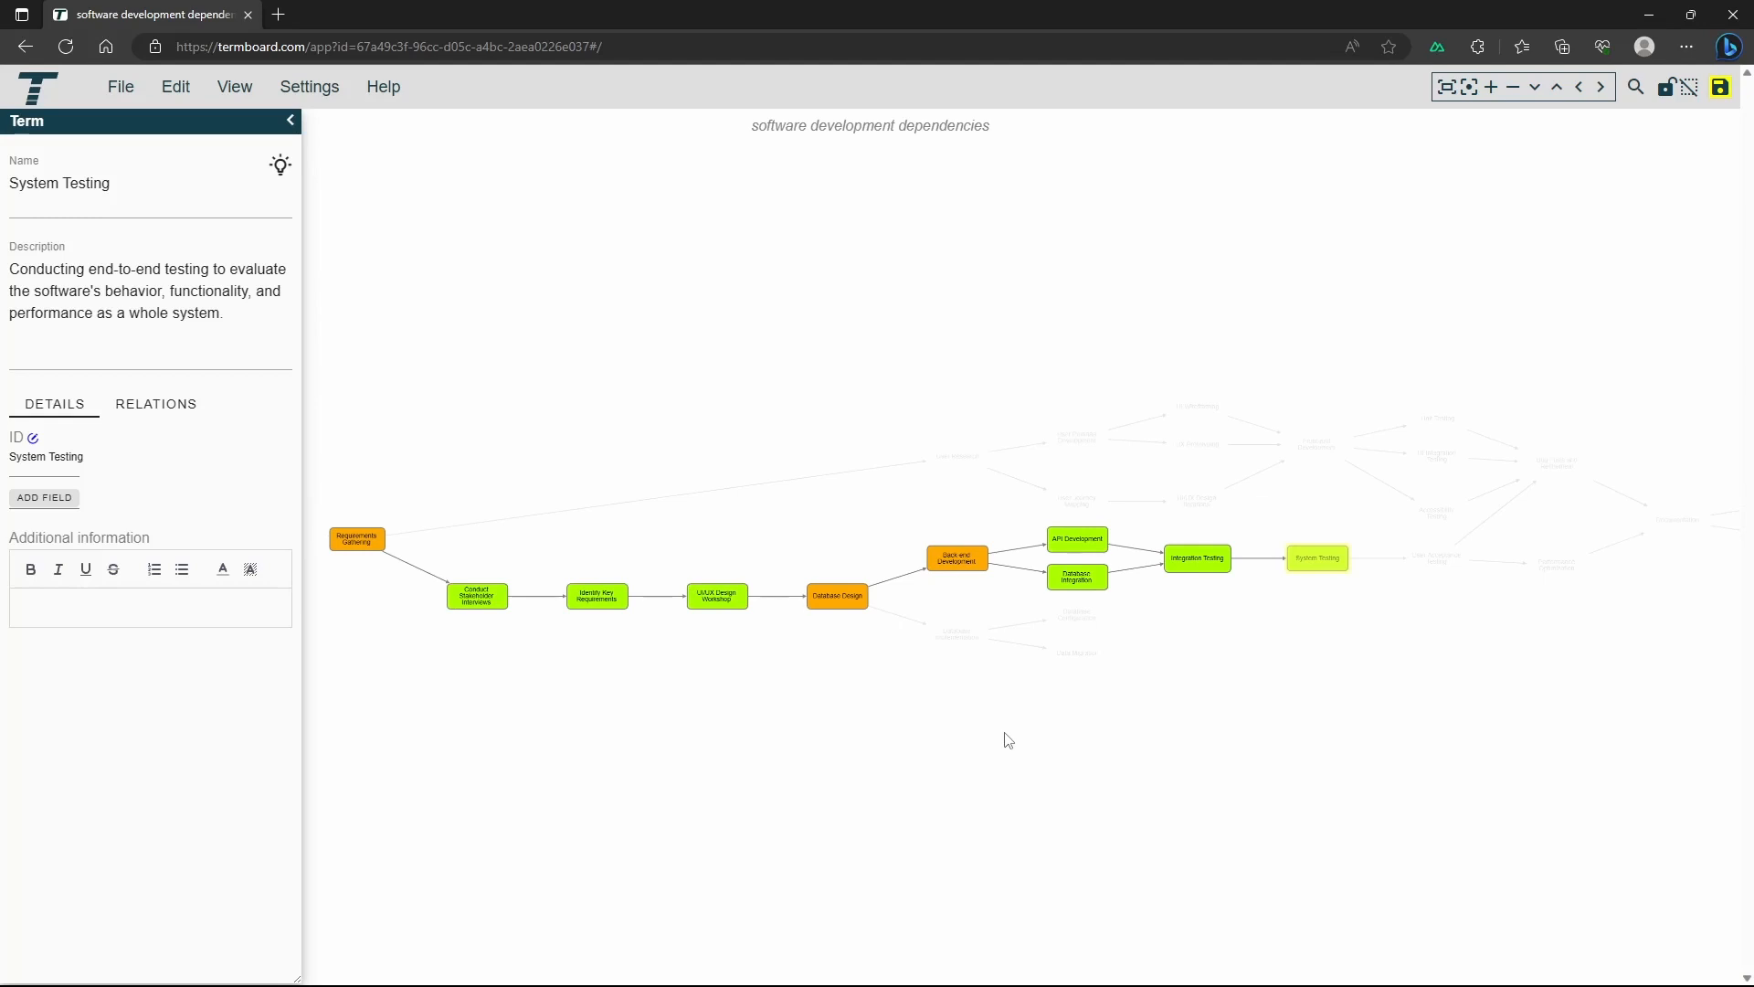
left_click(1077, 601)
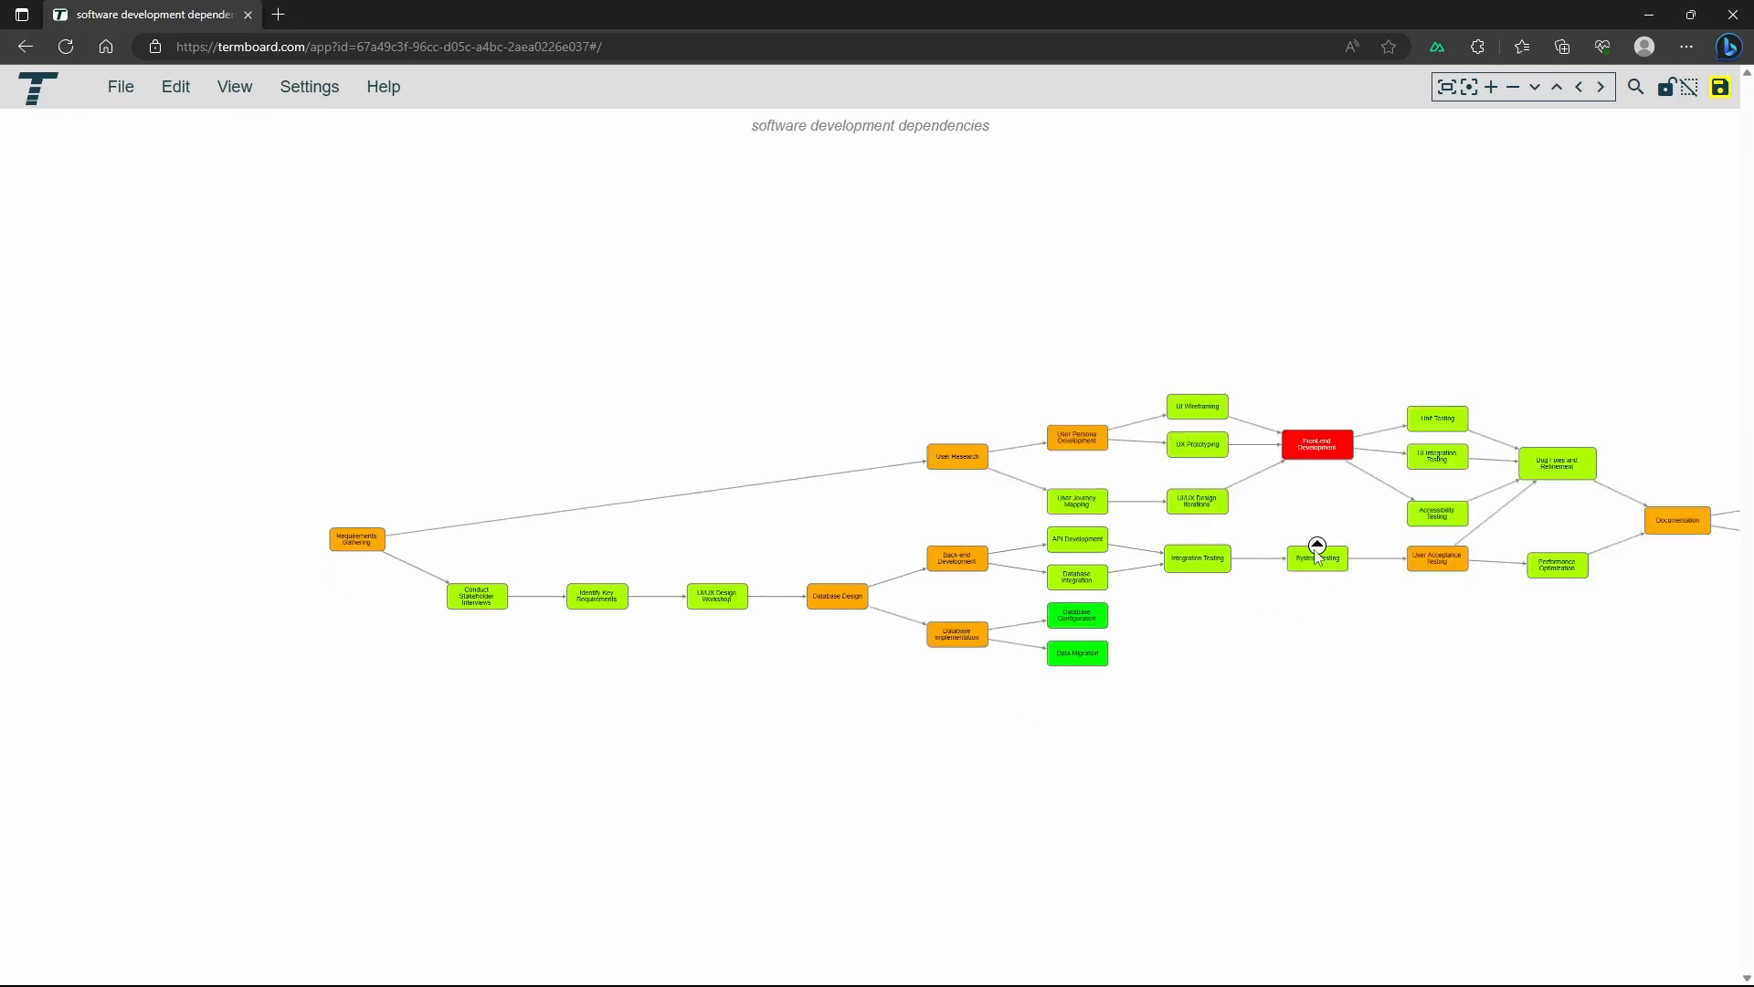
Select all recursive incomers of the API Development term and change the shape of the selected terms to a star
right_click(1081, 546)
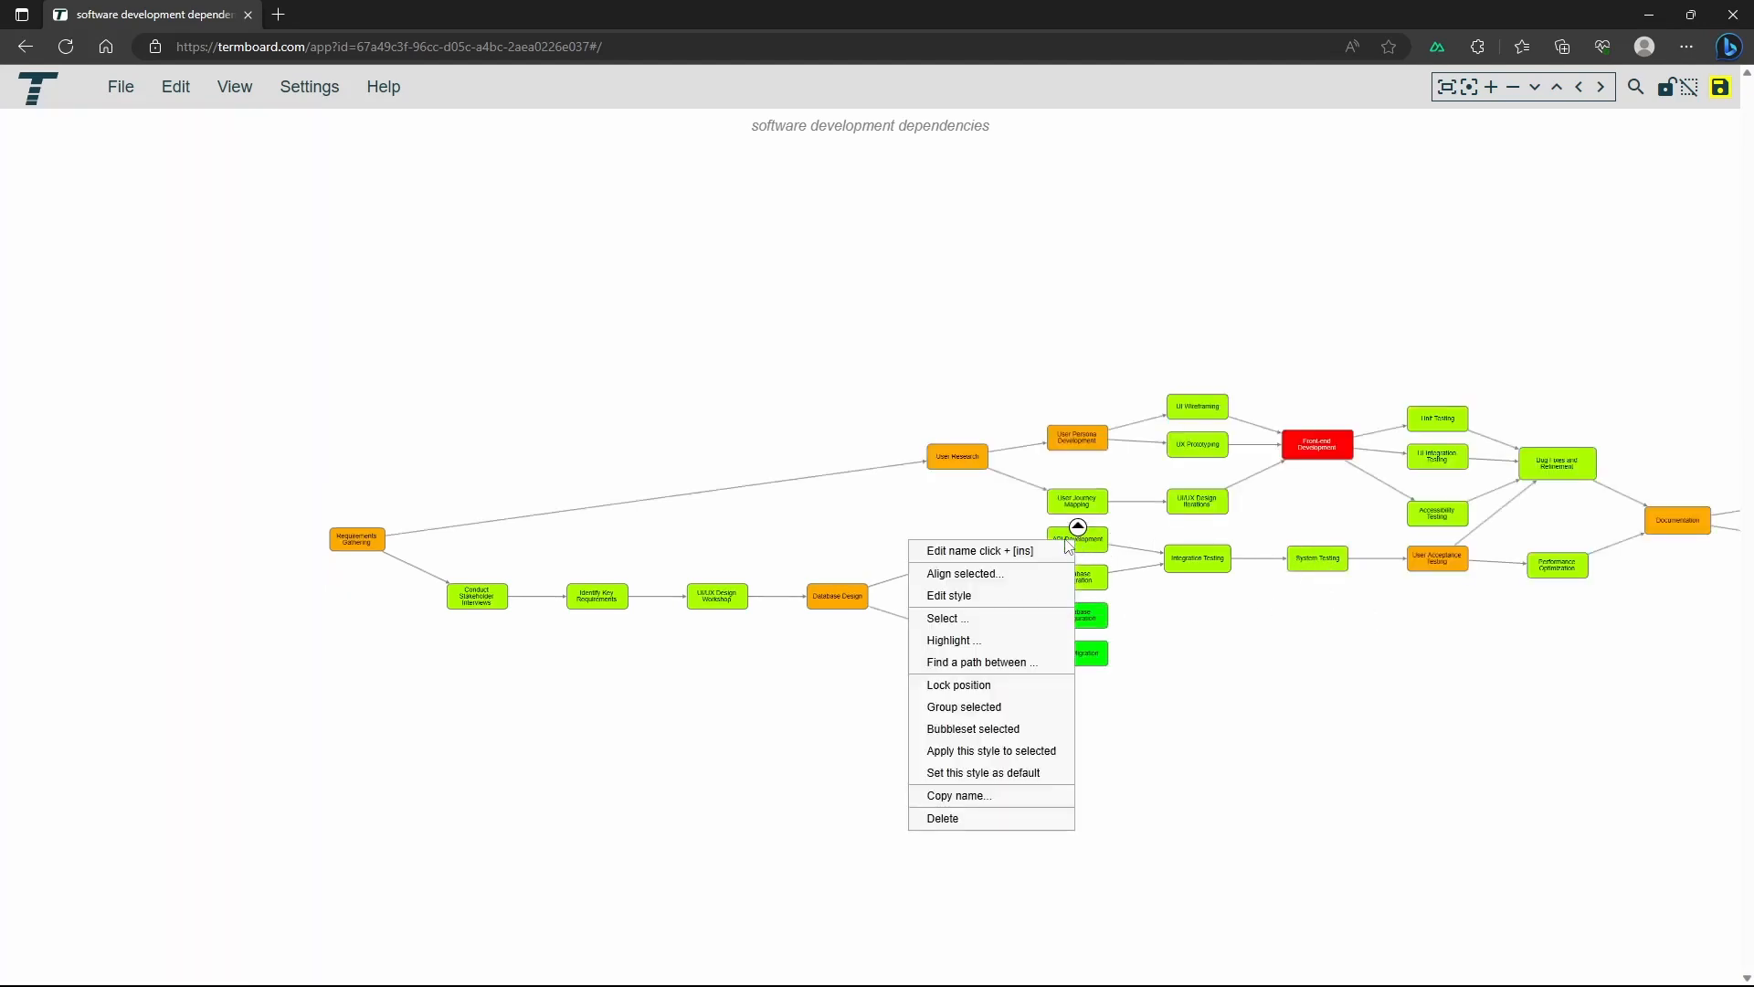
mouse_move(990, 628)
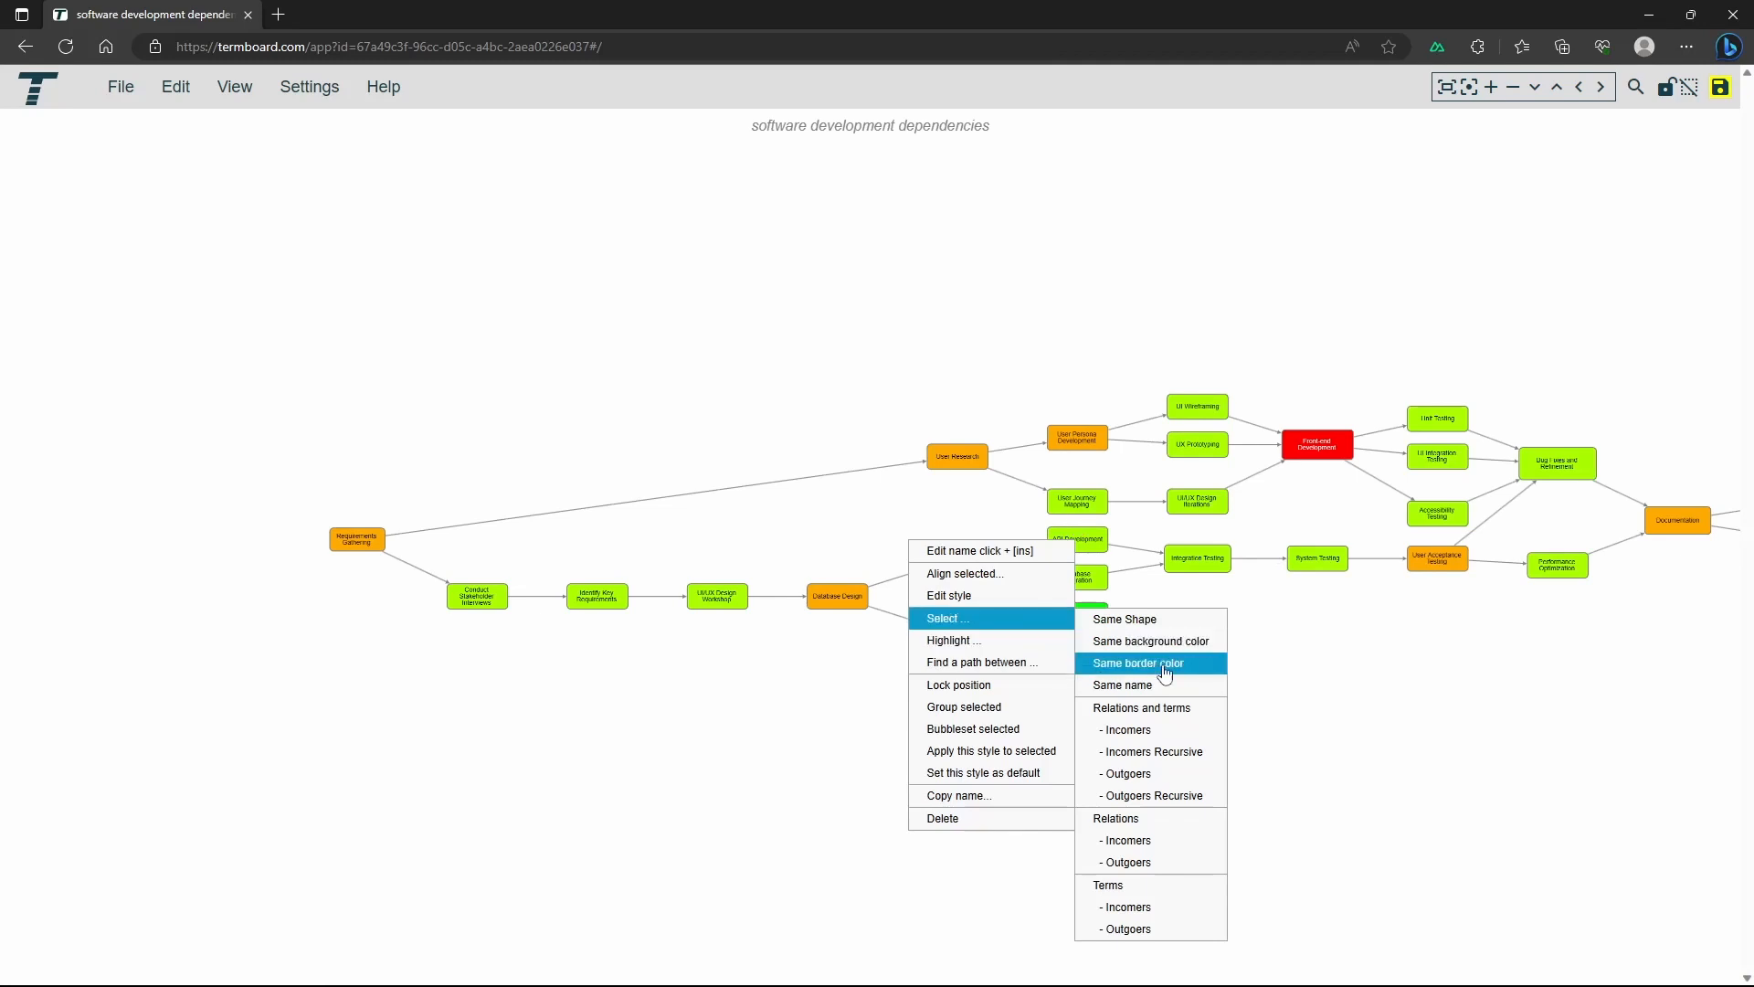
left_click(1170, 753)
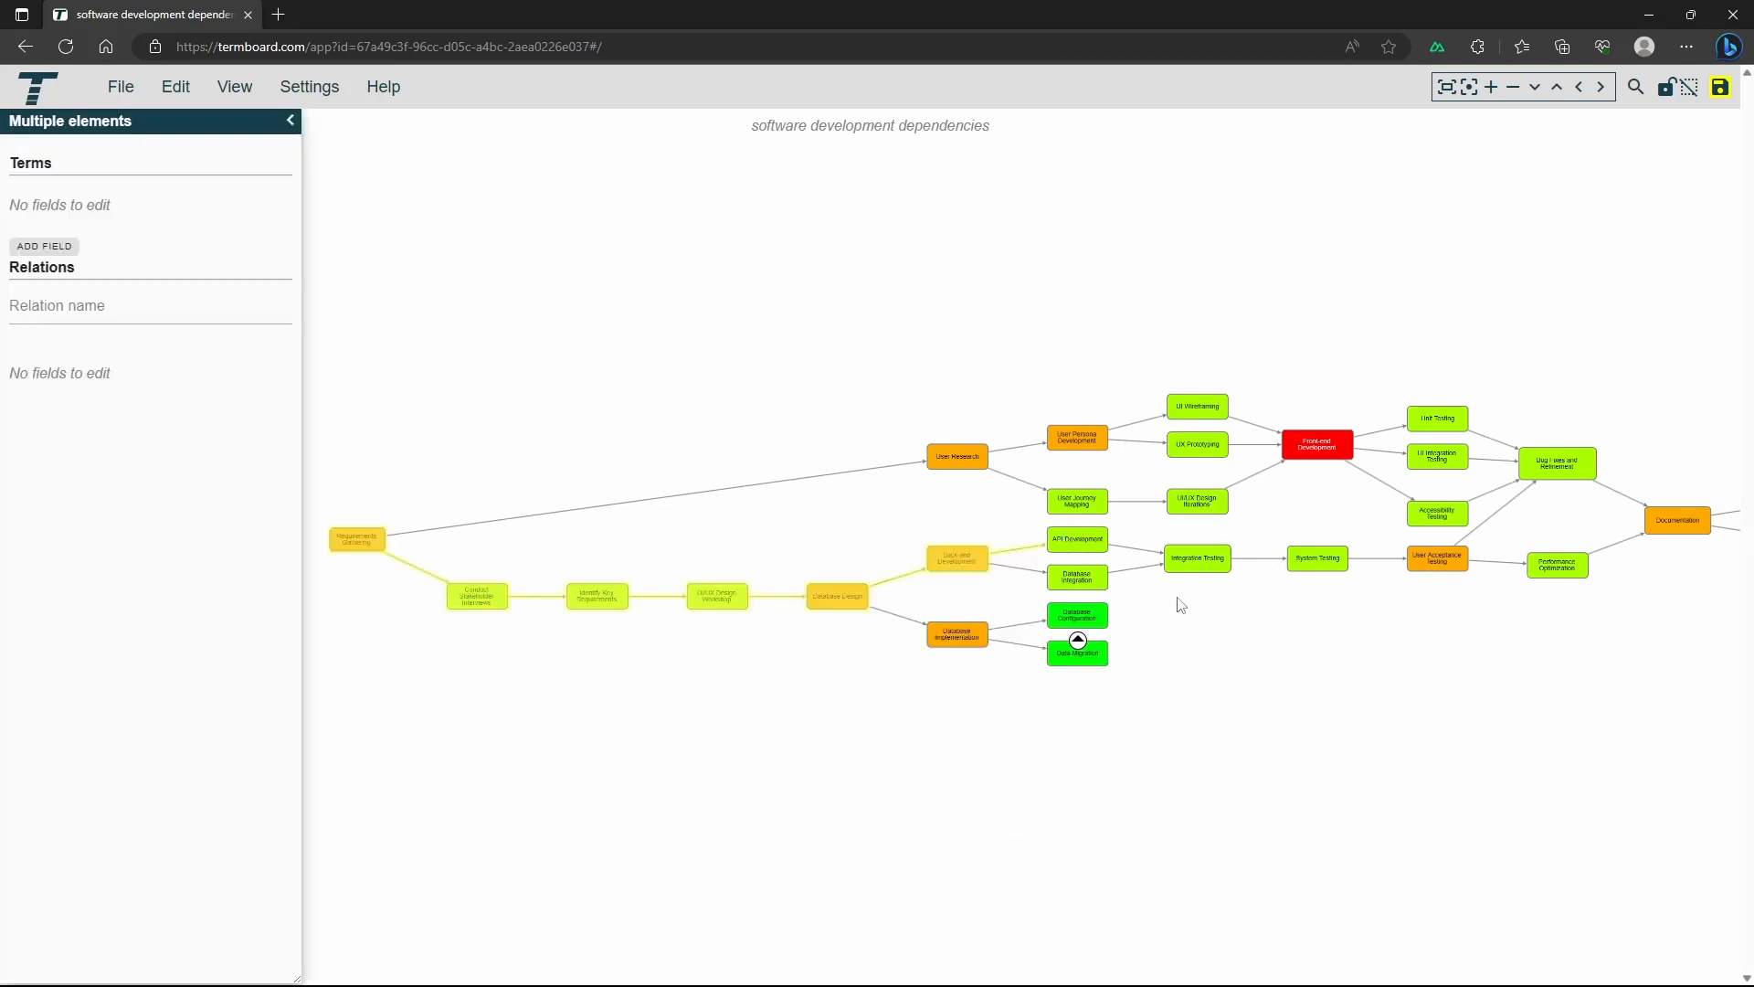
right_click(978, 562)
left_click(901, 320)
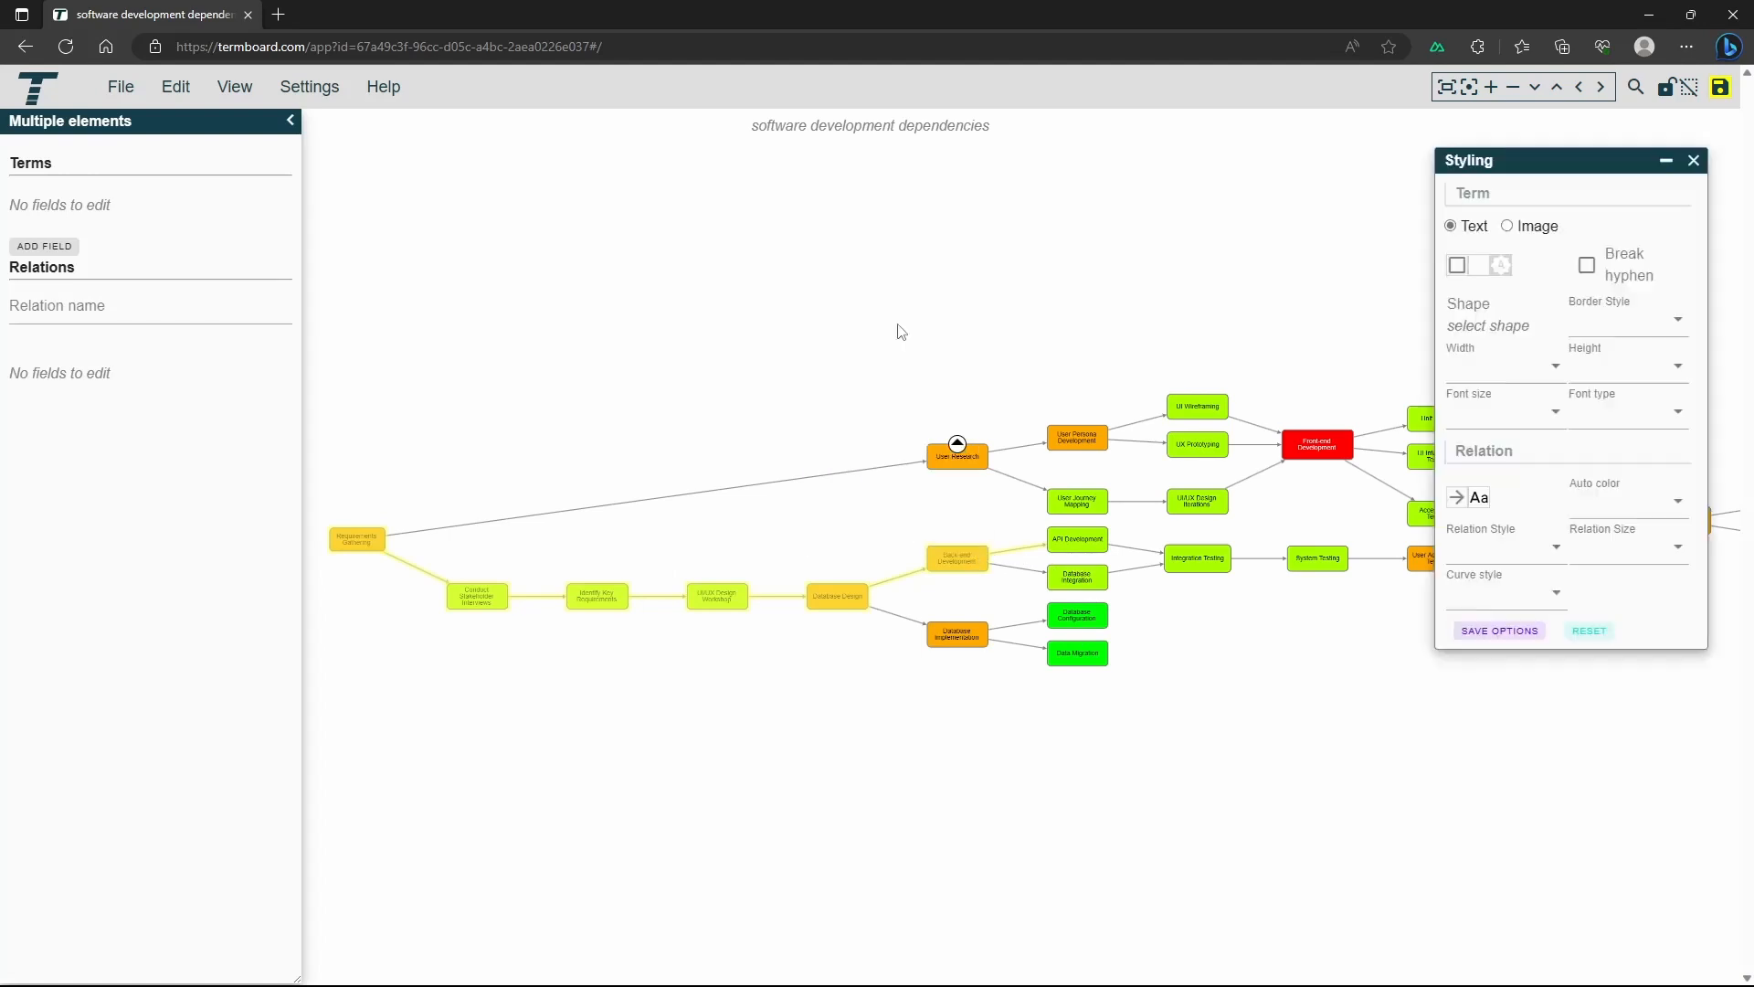
left_click(1518, 332)
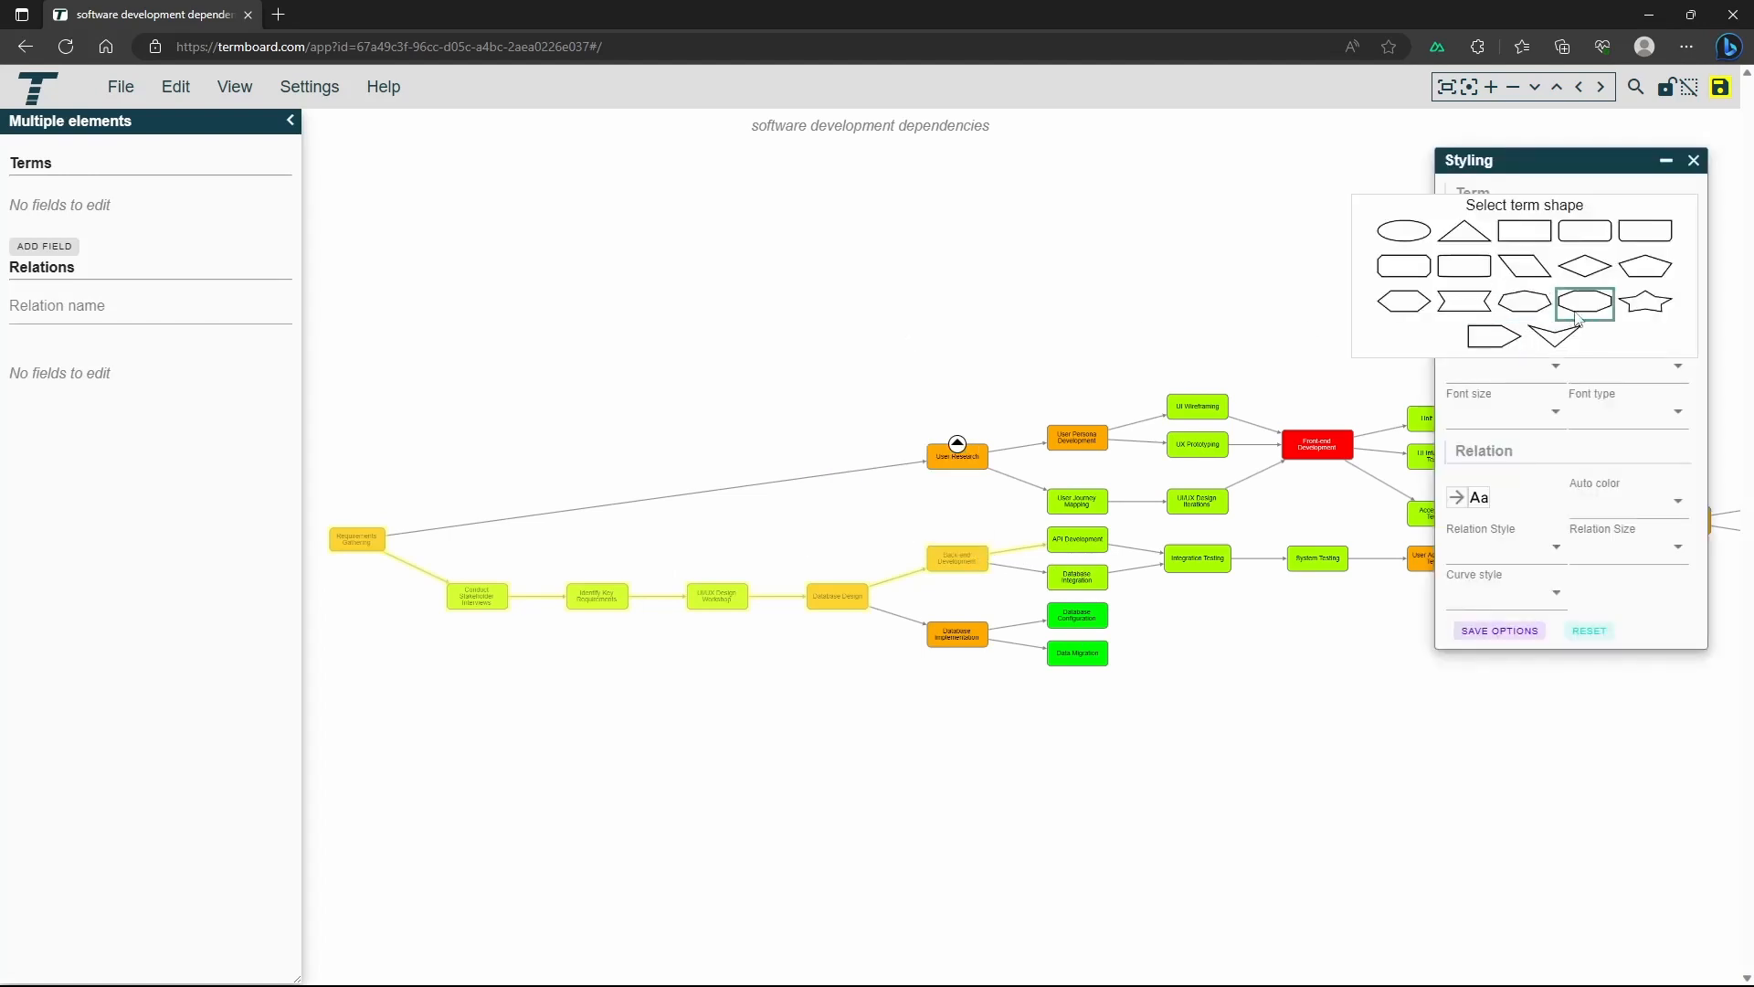
left_click(1642, 315)
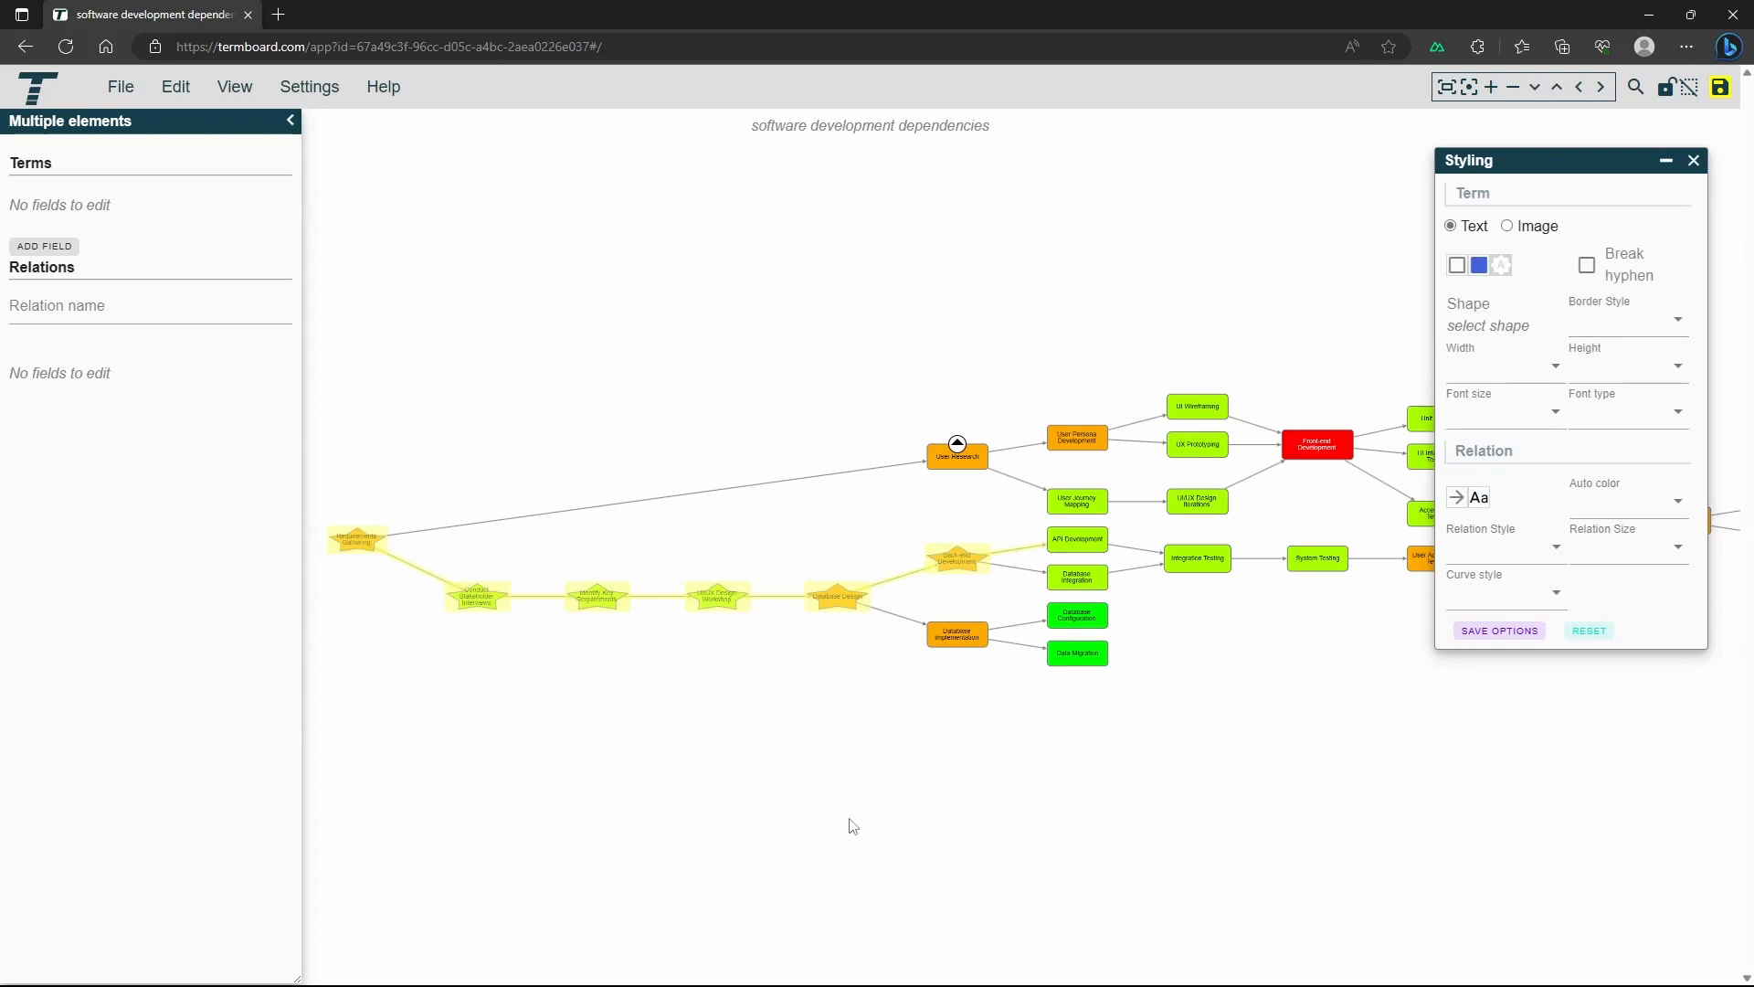
left_click(777, 783)
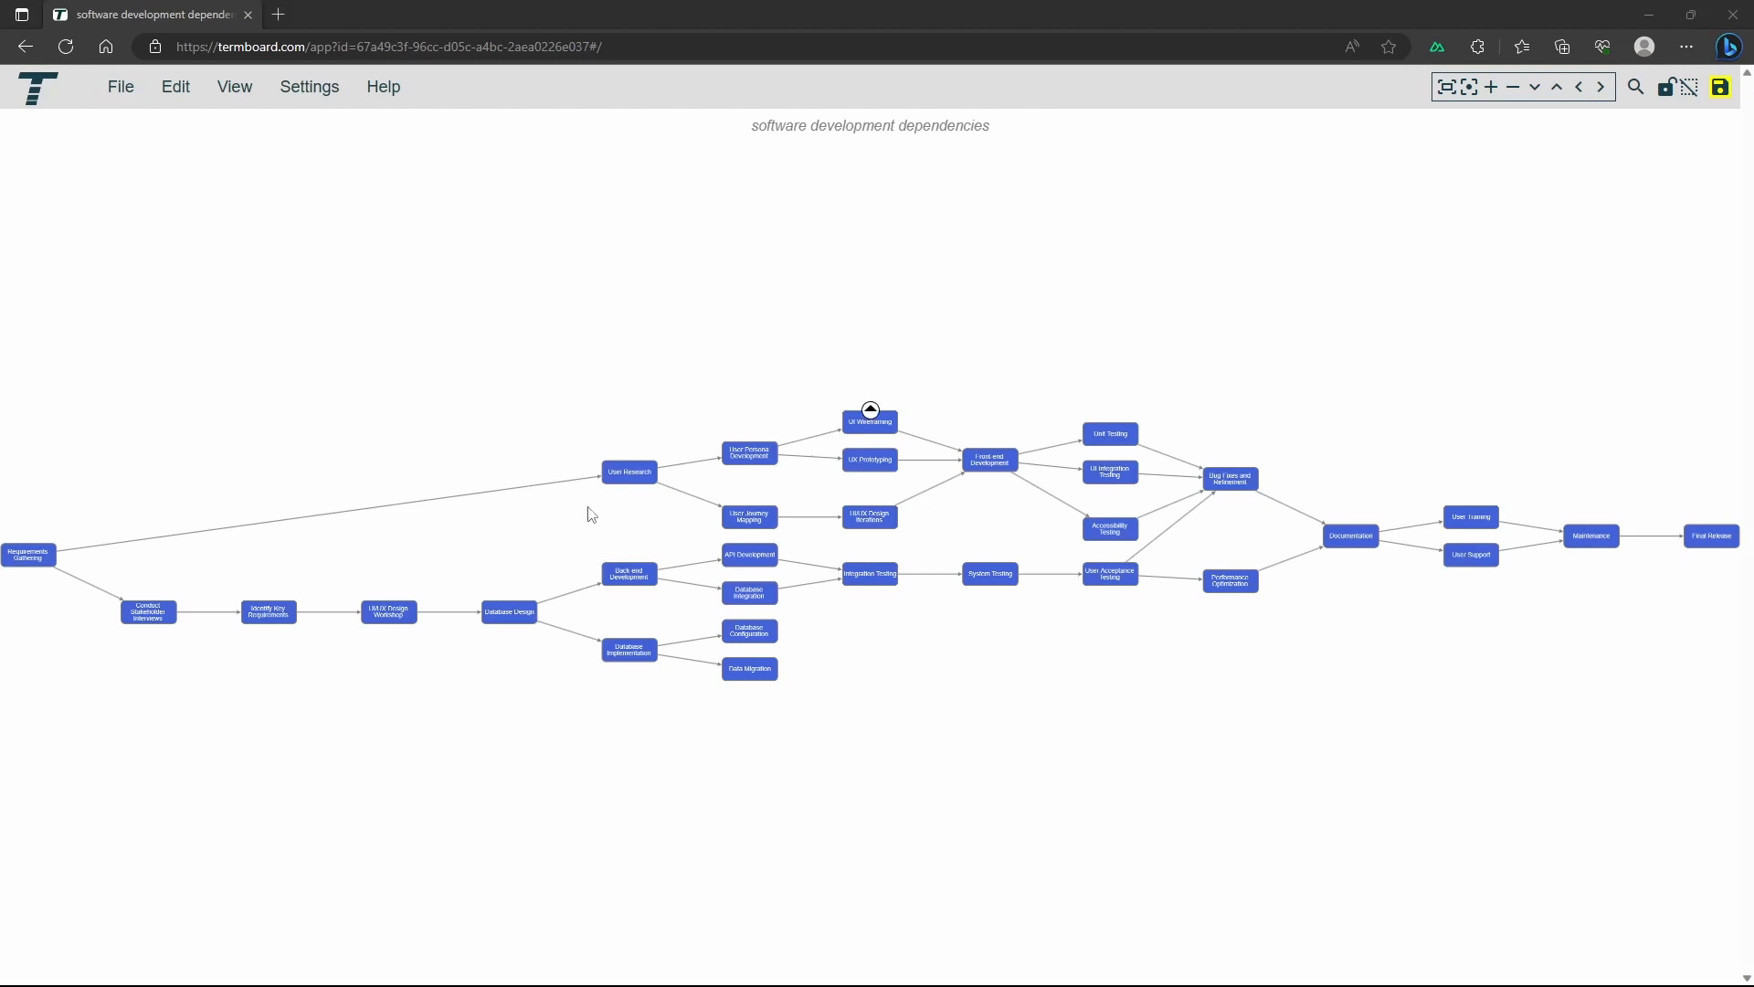
View the relations of Integration Testing, follow the one to System Testing and return to Integration Testing through its relations
left_click(875, 585)
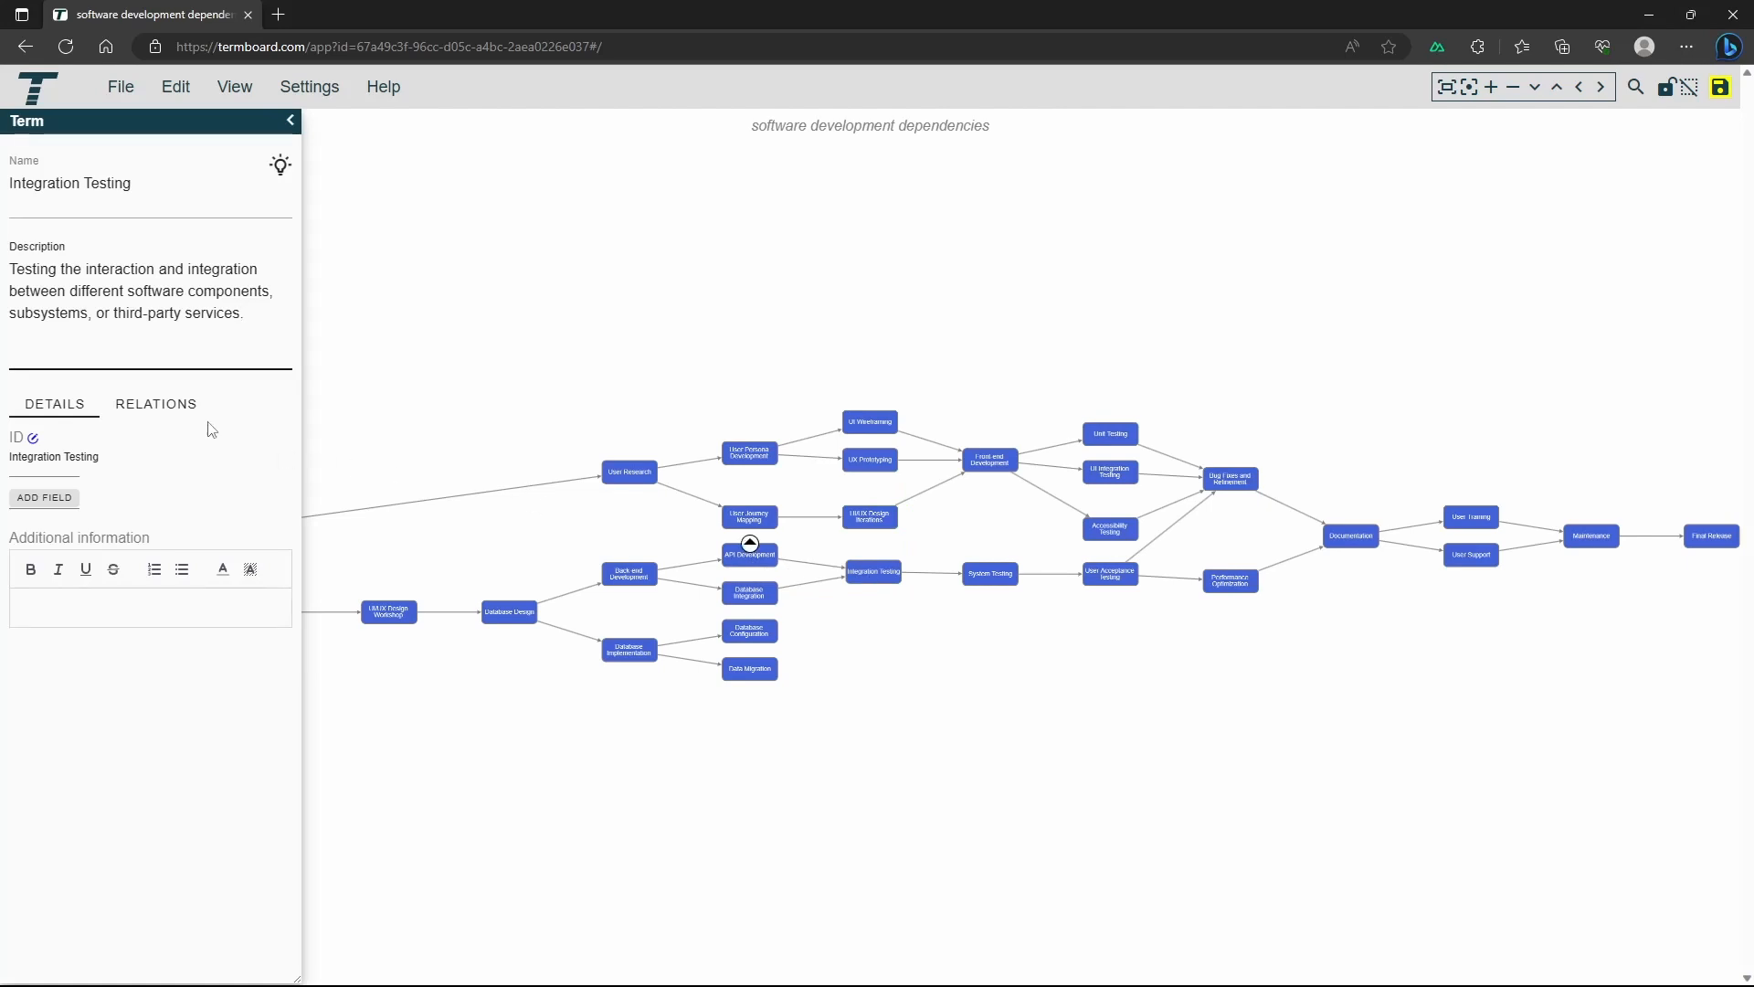
left_click(164, 414)
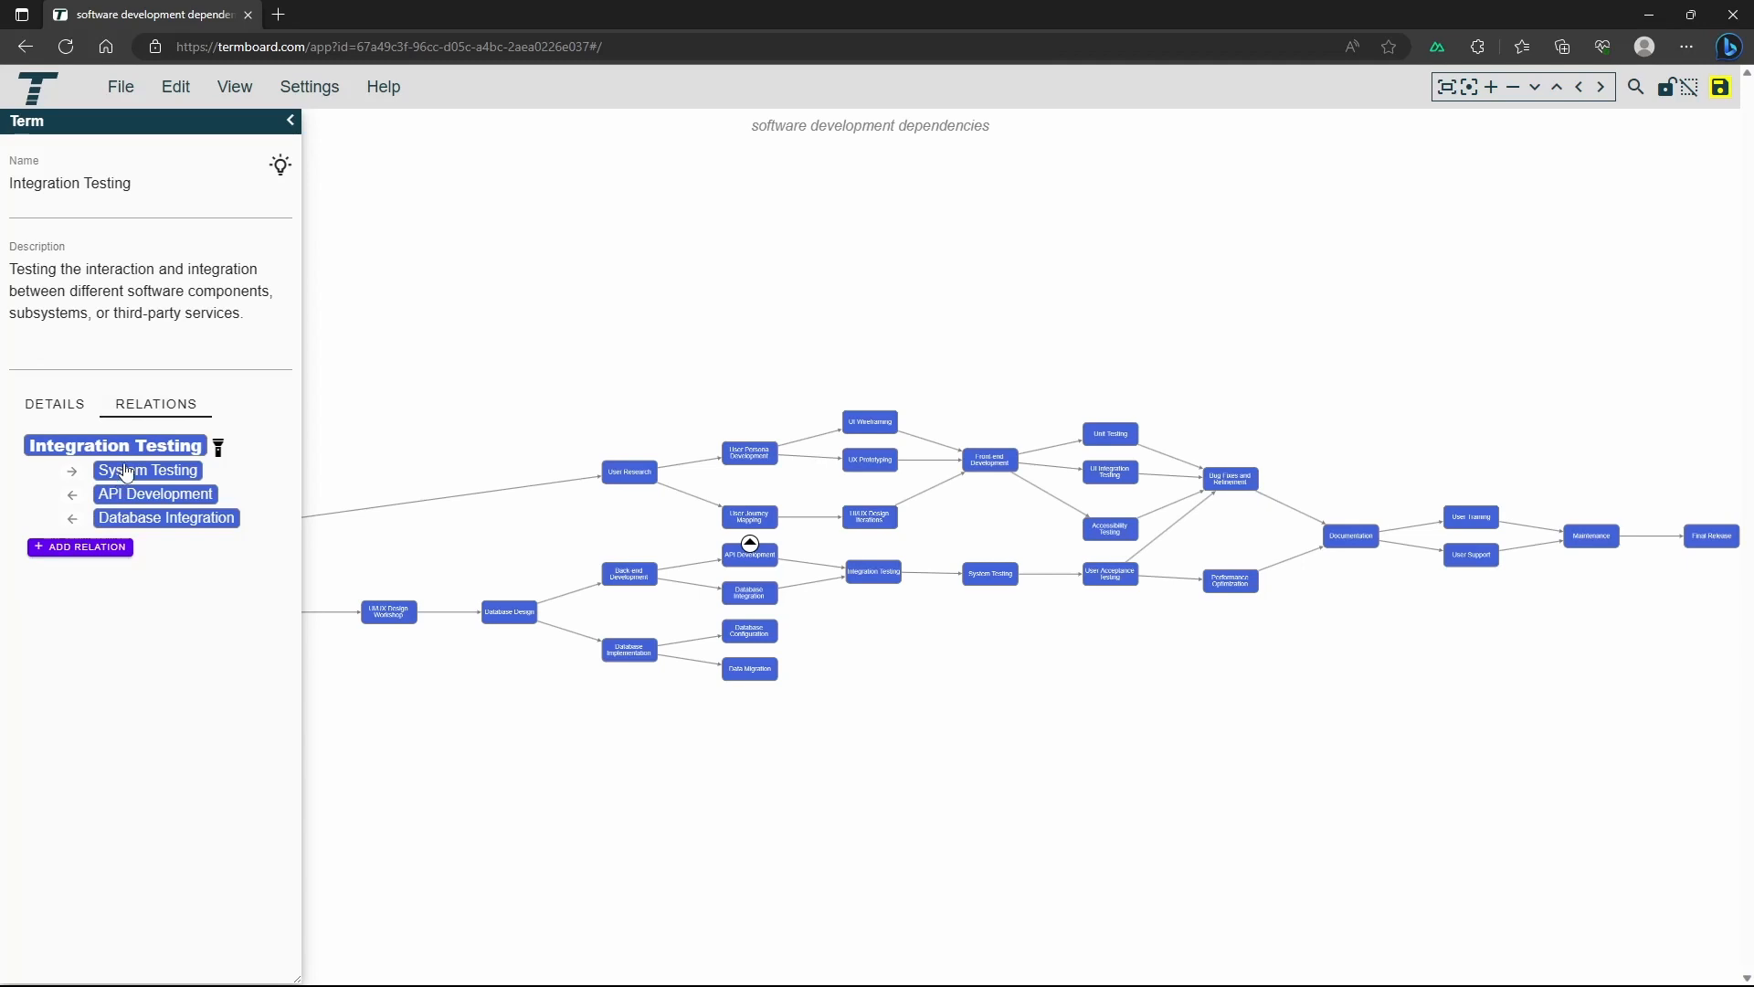
mouse_move(127, 472)
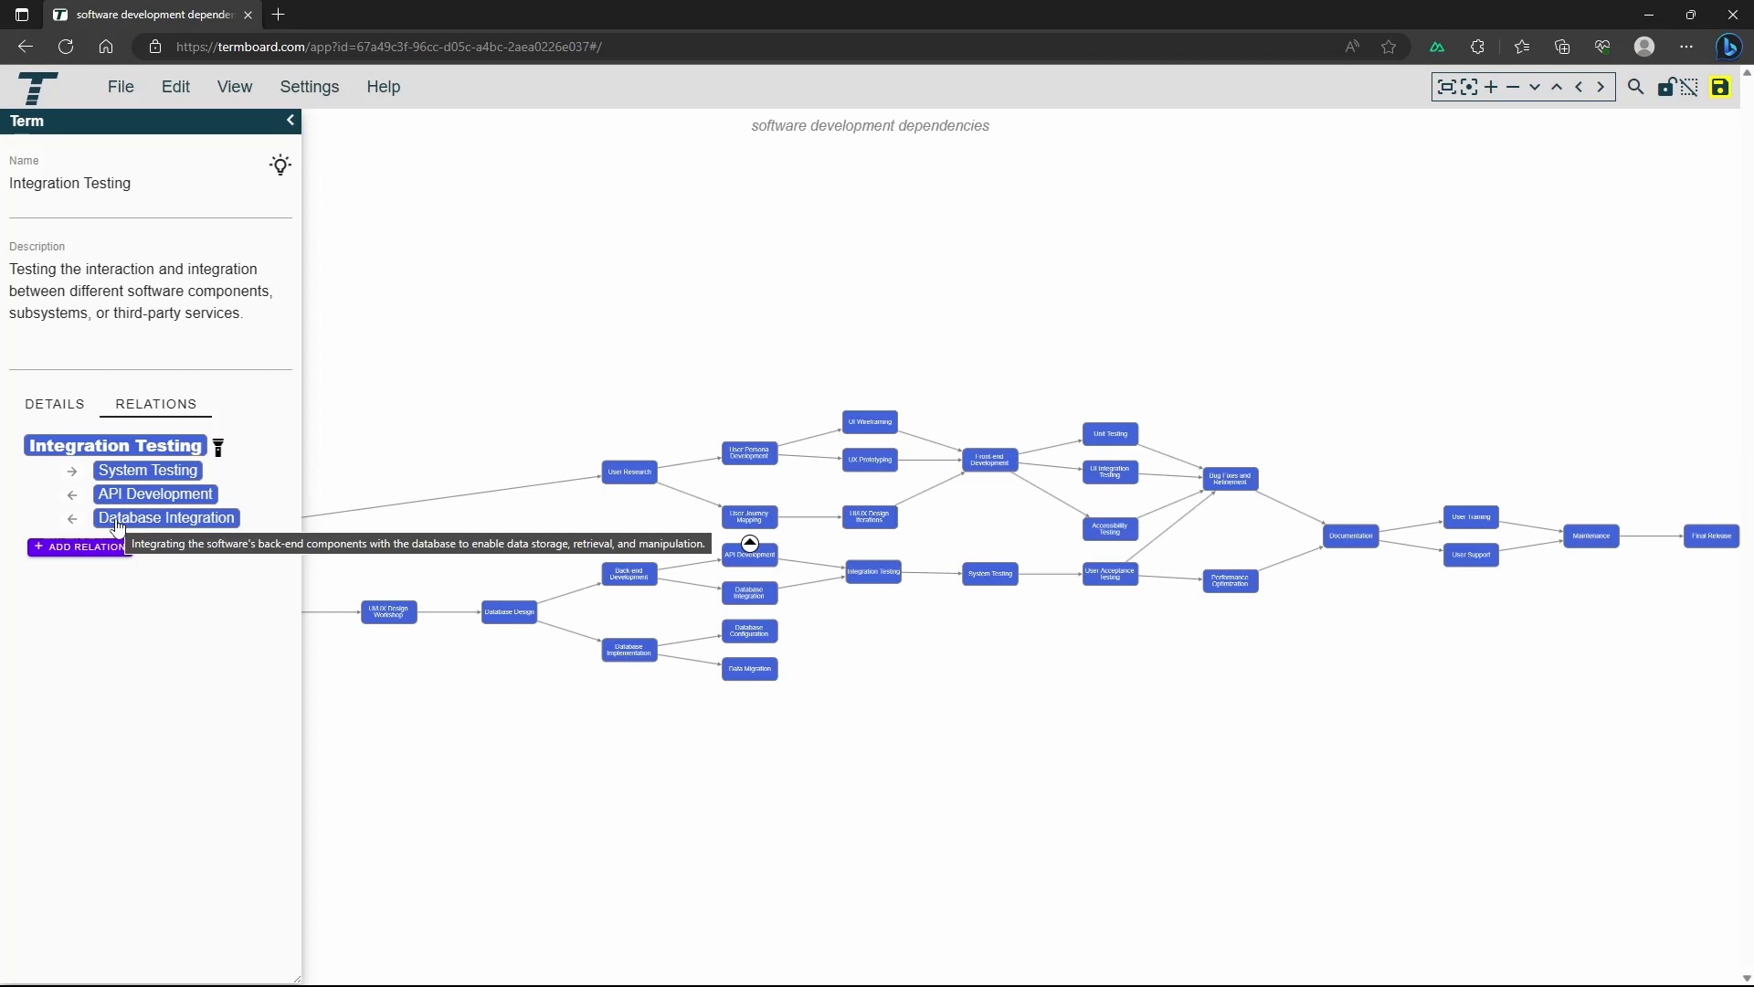
left_click(145, 475)
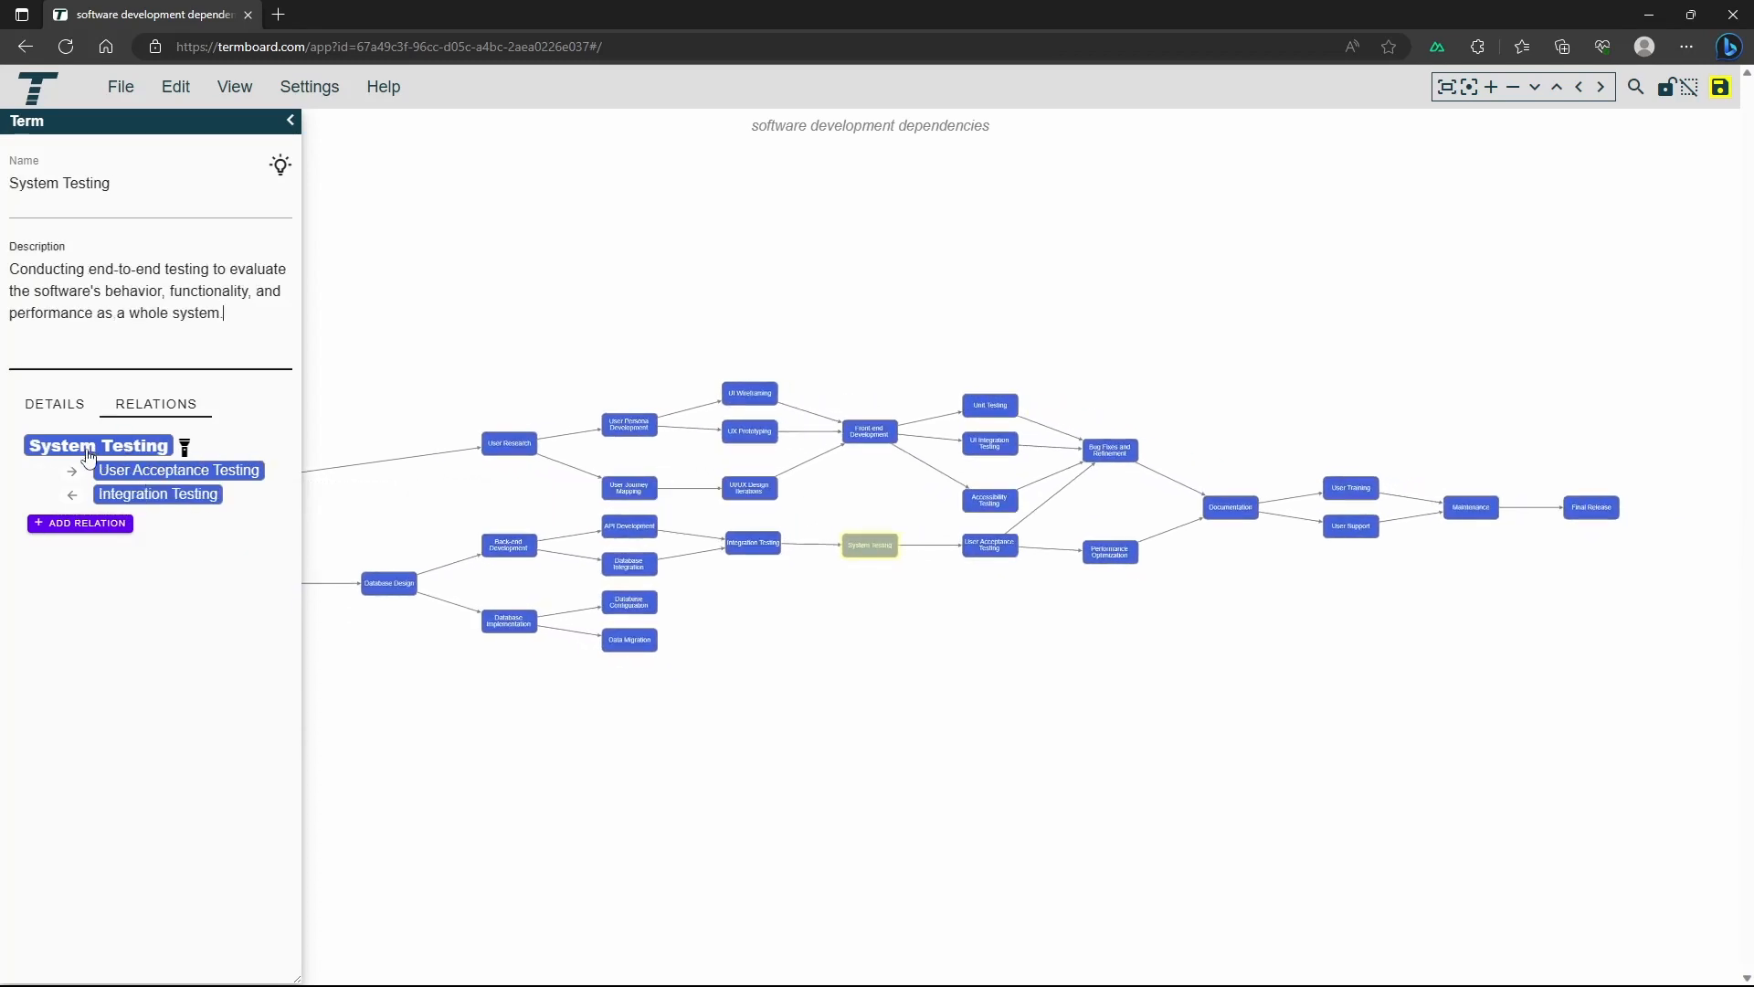
left_click(130, 497)
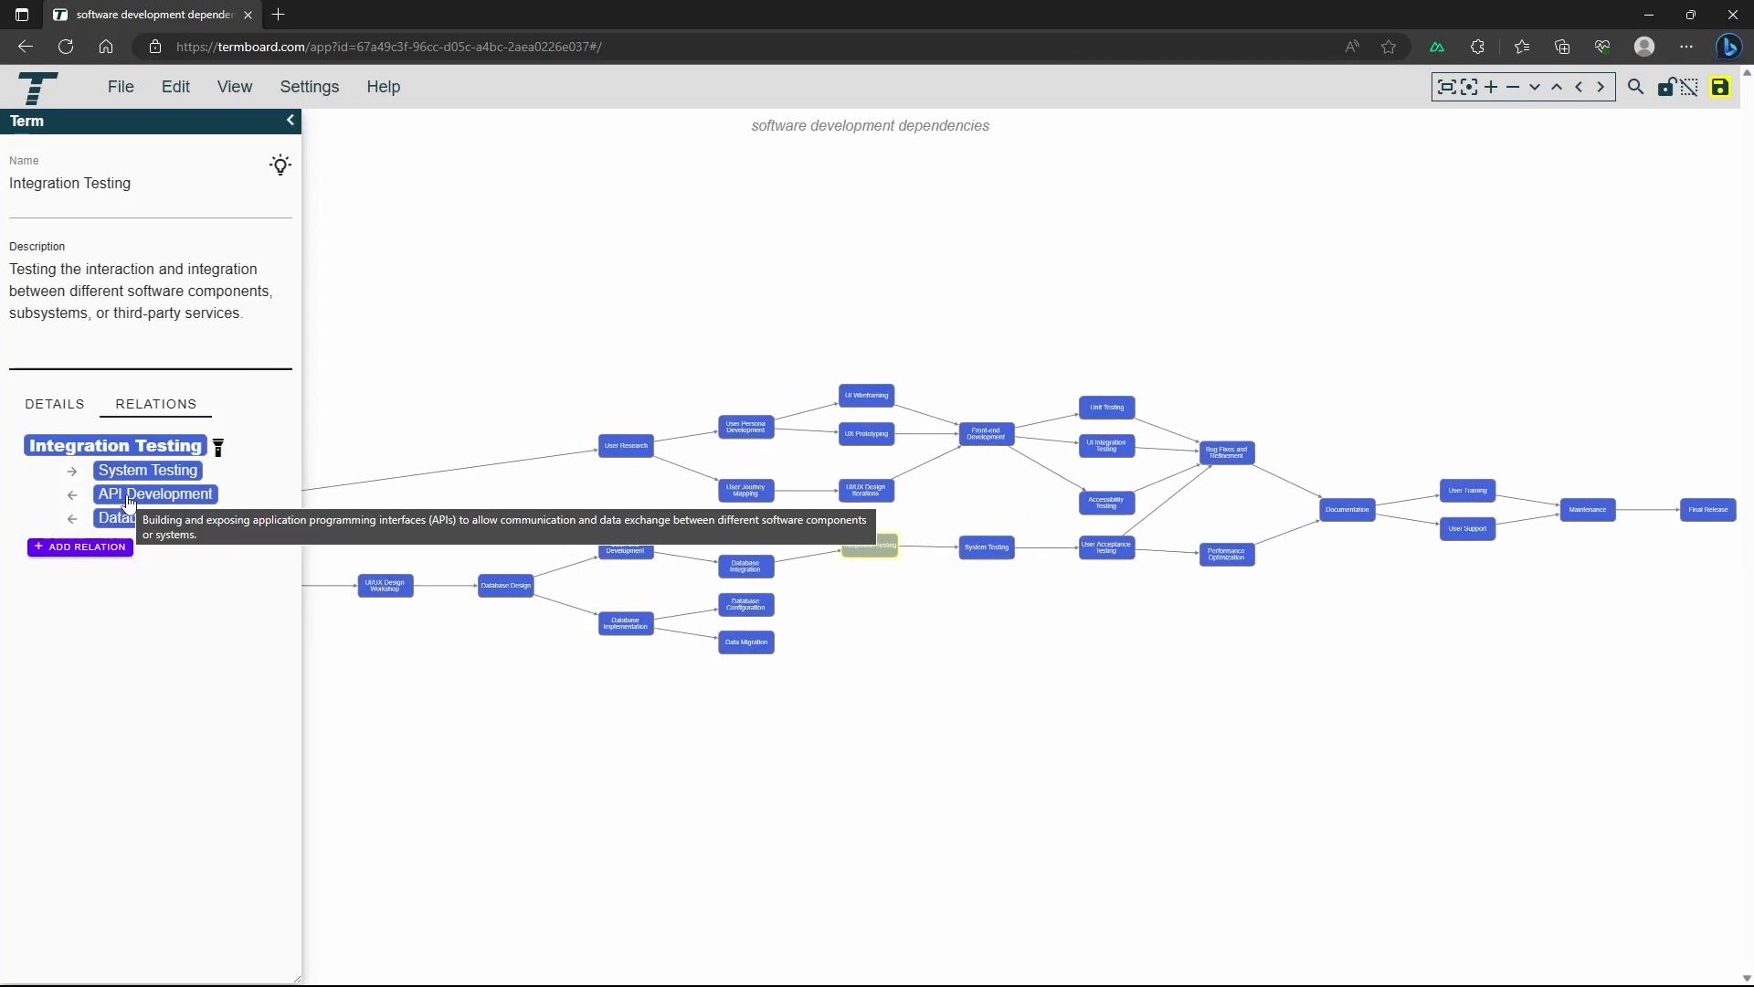
Name the relation from Integration Testing to System Testing "this is a test"
left_click(71, 471)
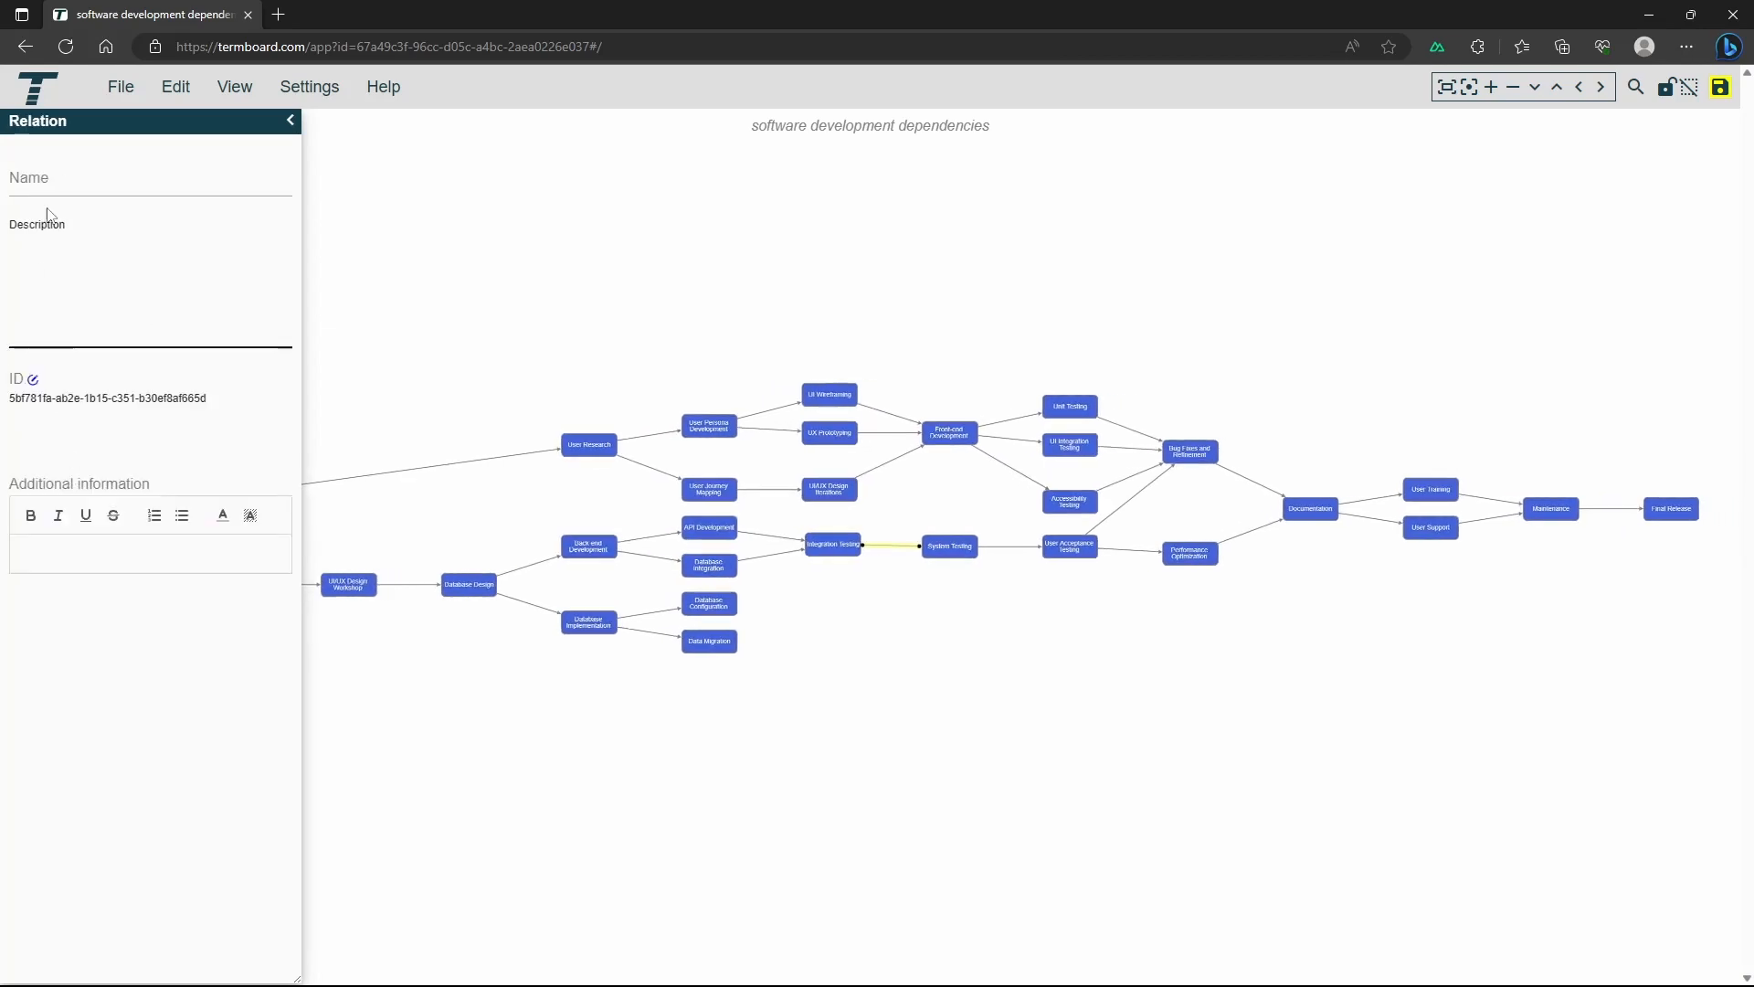
left_click(54, 183)
type("this is a test")
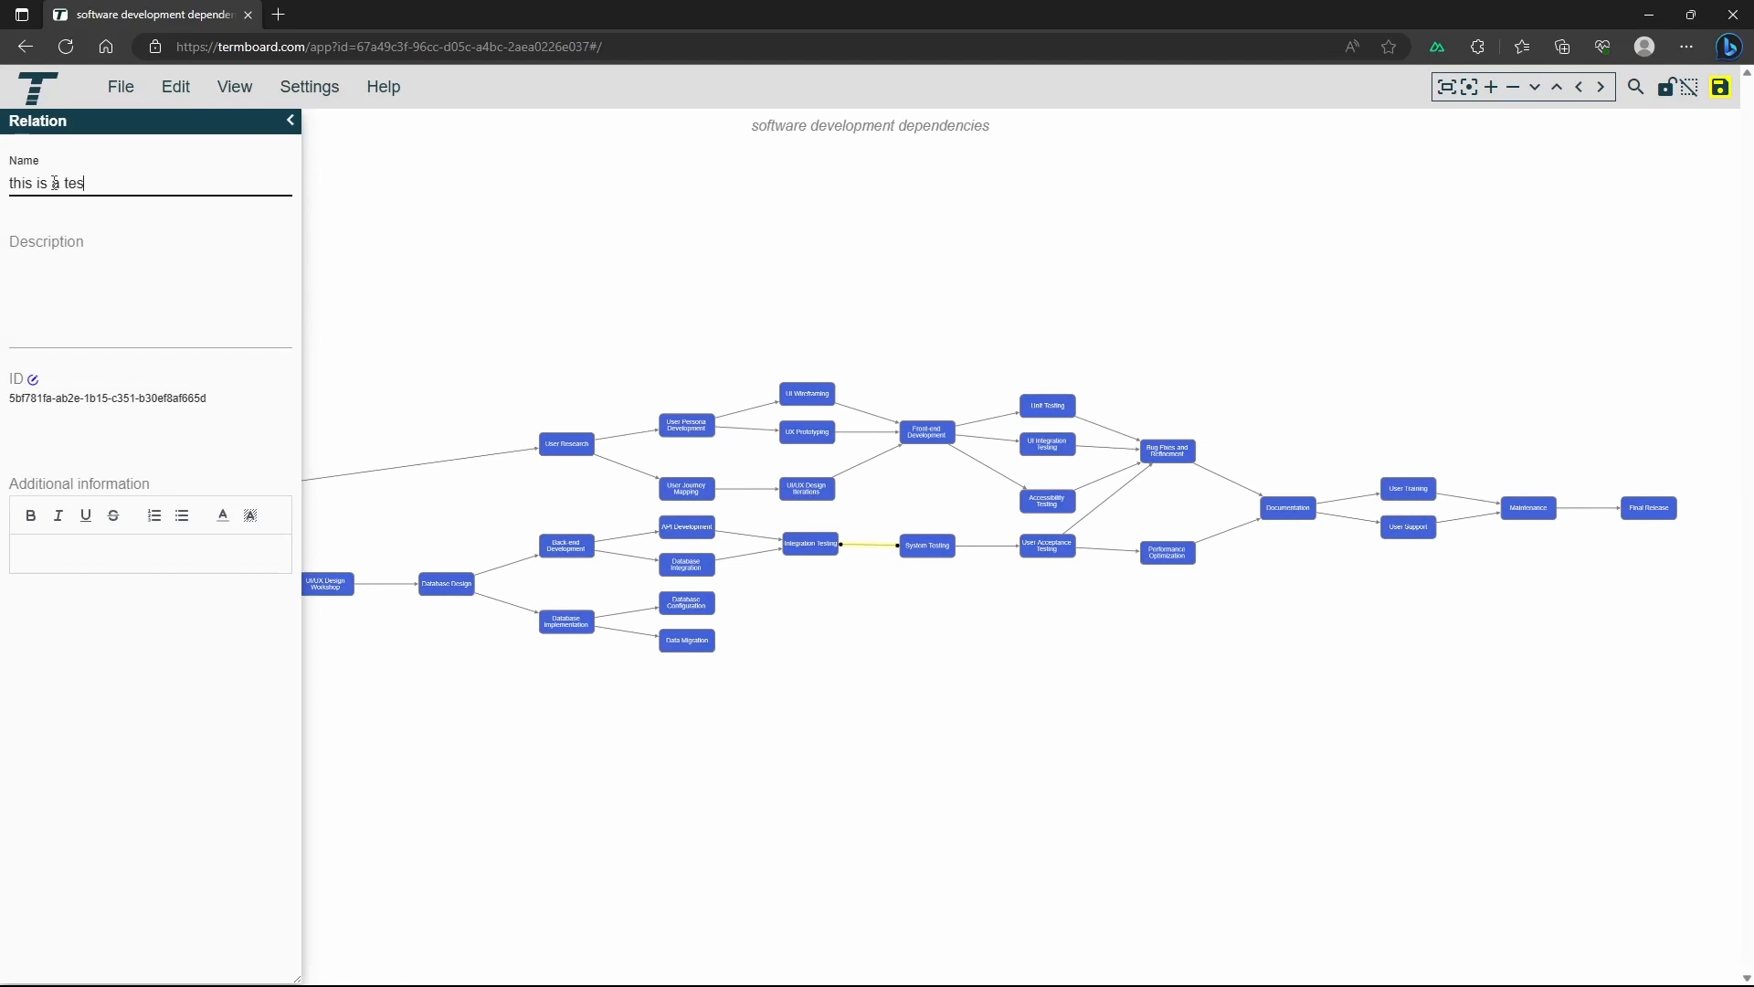
left_click(403, 310)
Set the font color of the "this is a test" relation label to magenta
scroll(866, 562, "up", 5)
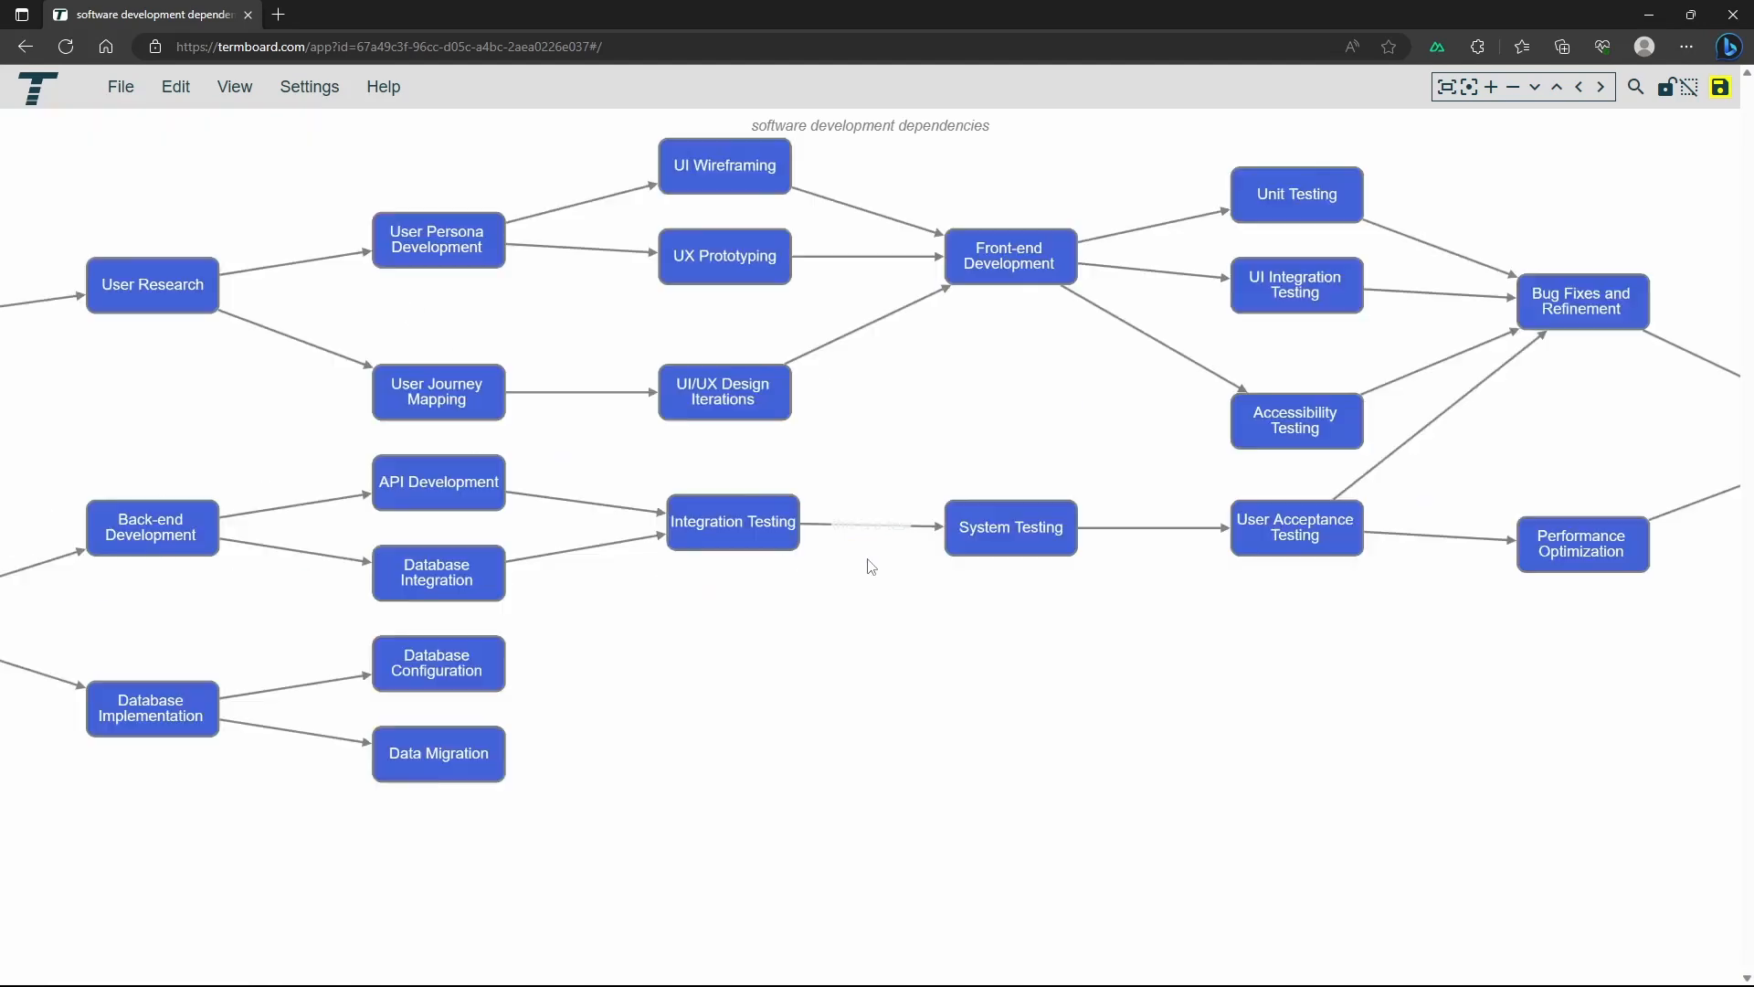
left_click(872, 526)
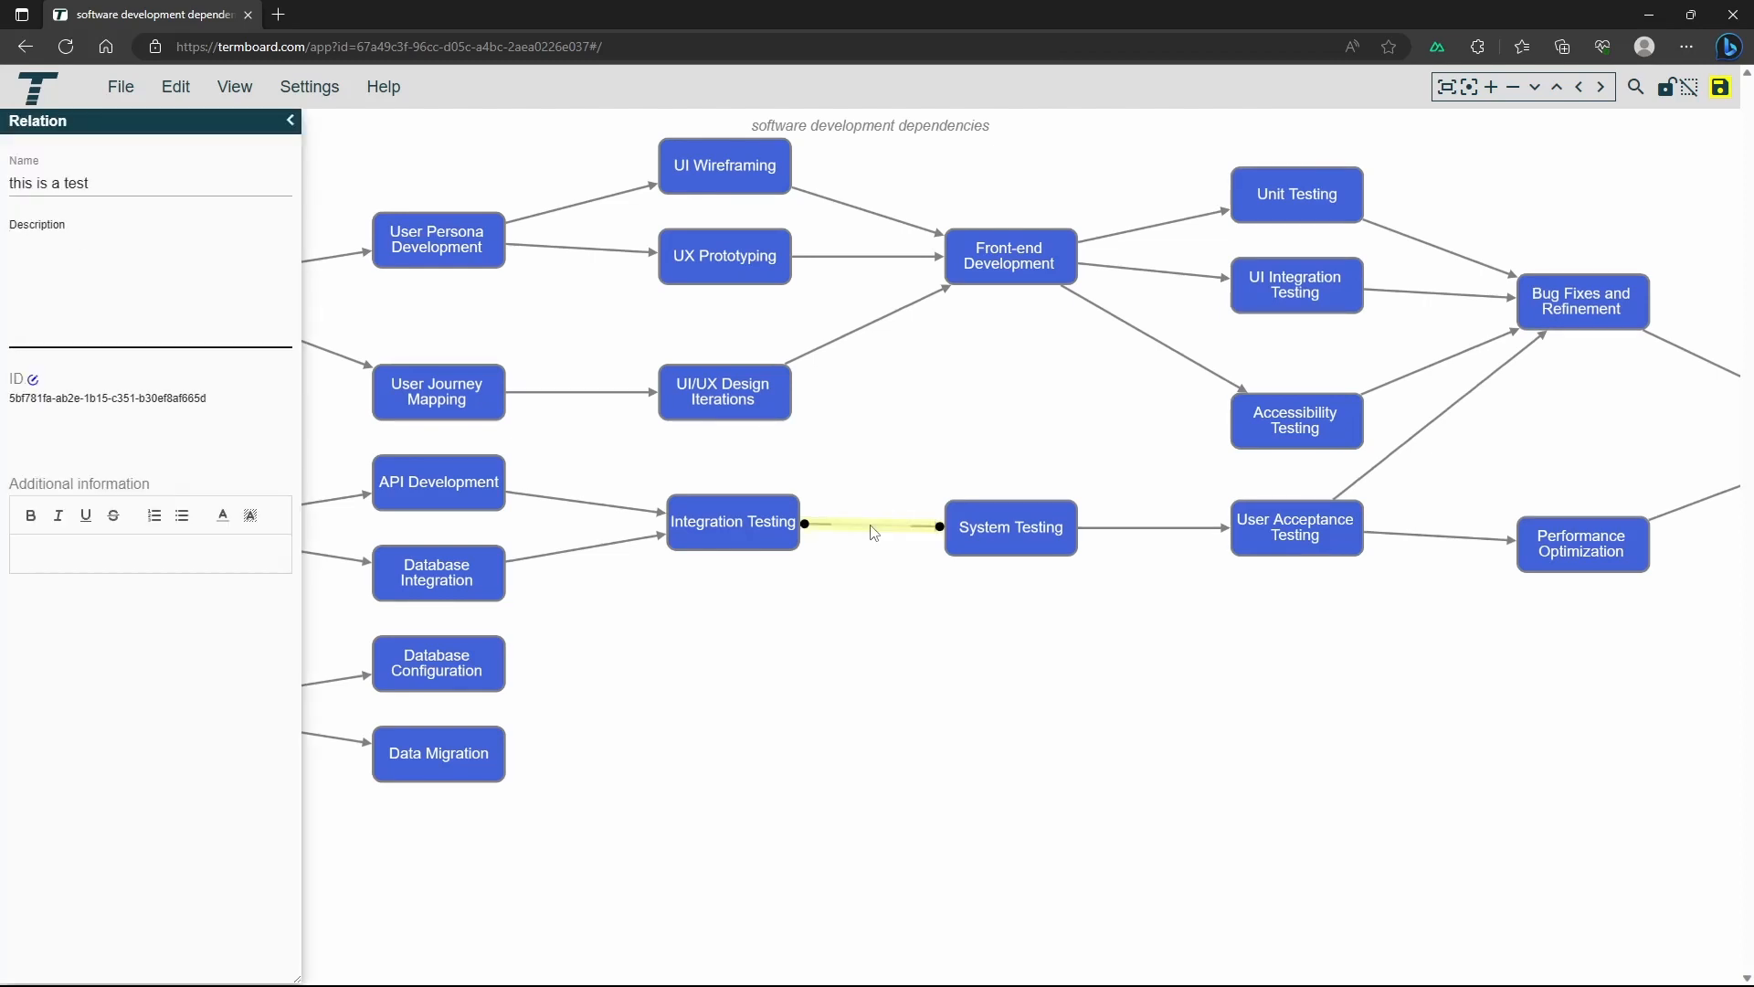
right_click(873, 528)
left_click(907, 560)
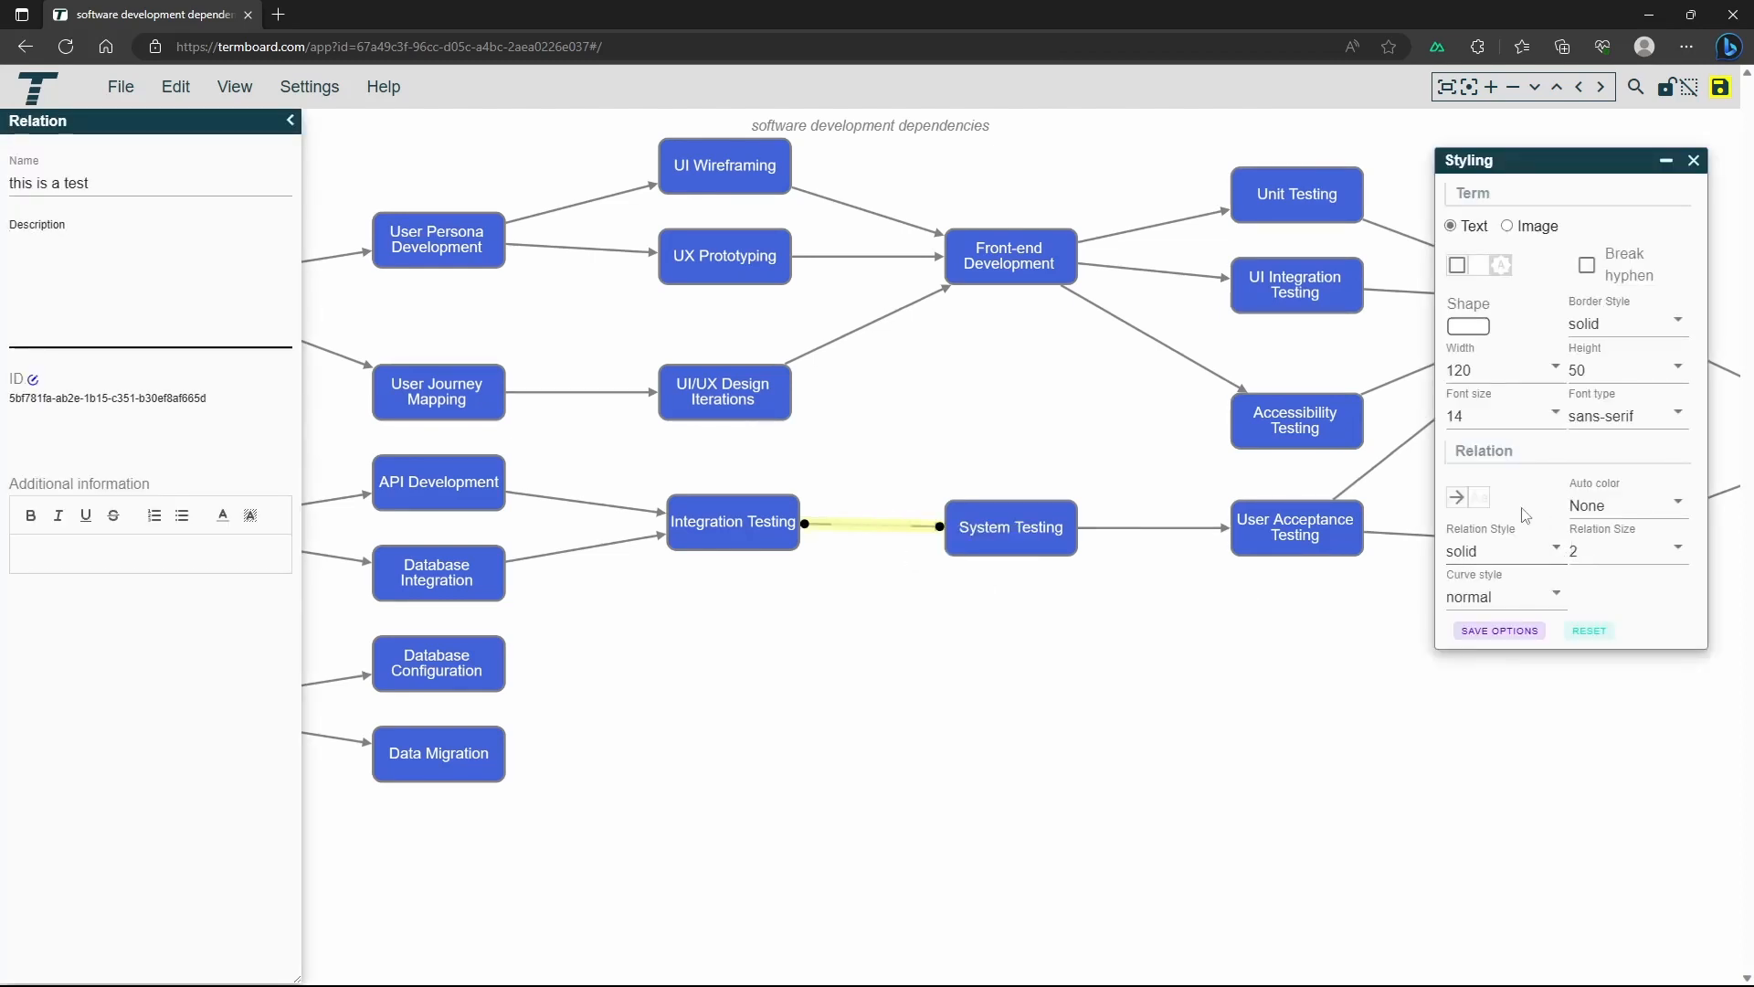
left_click(1479, 497)
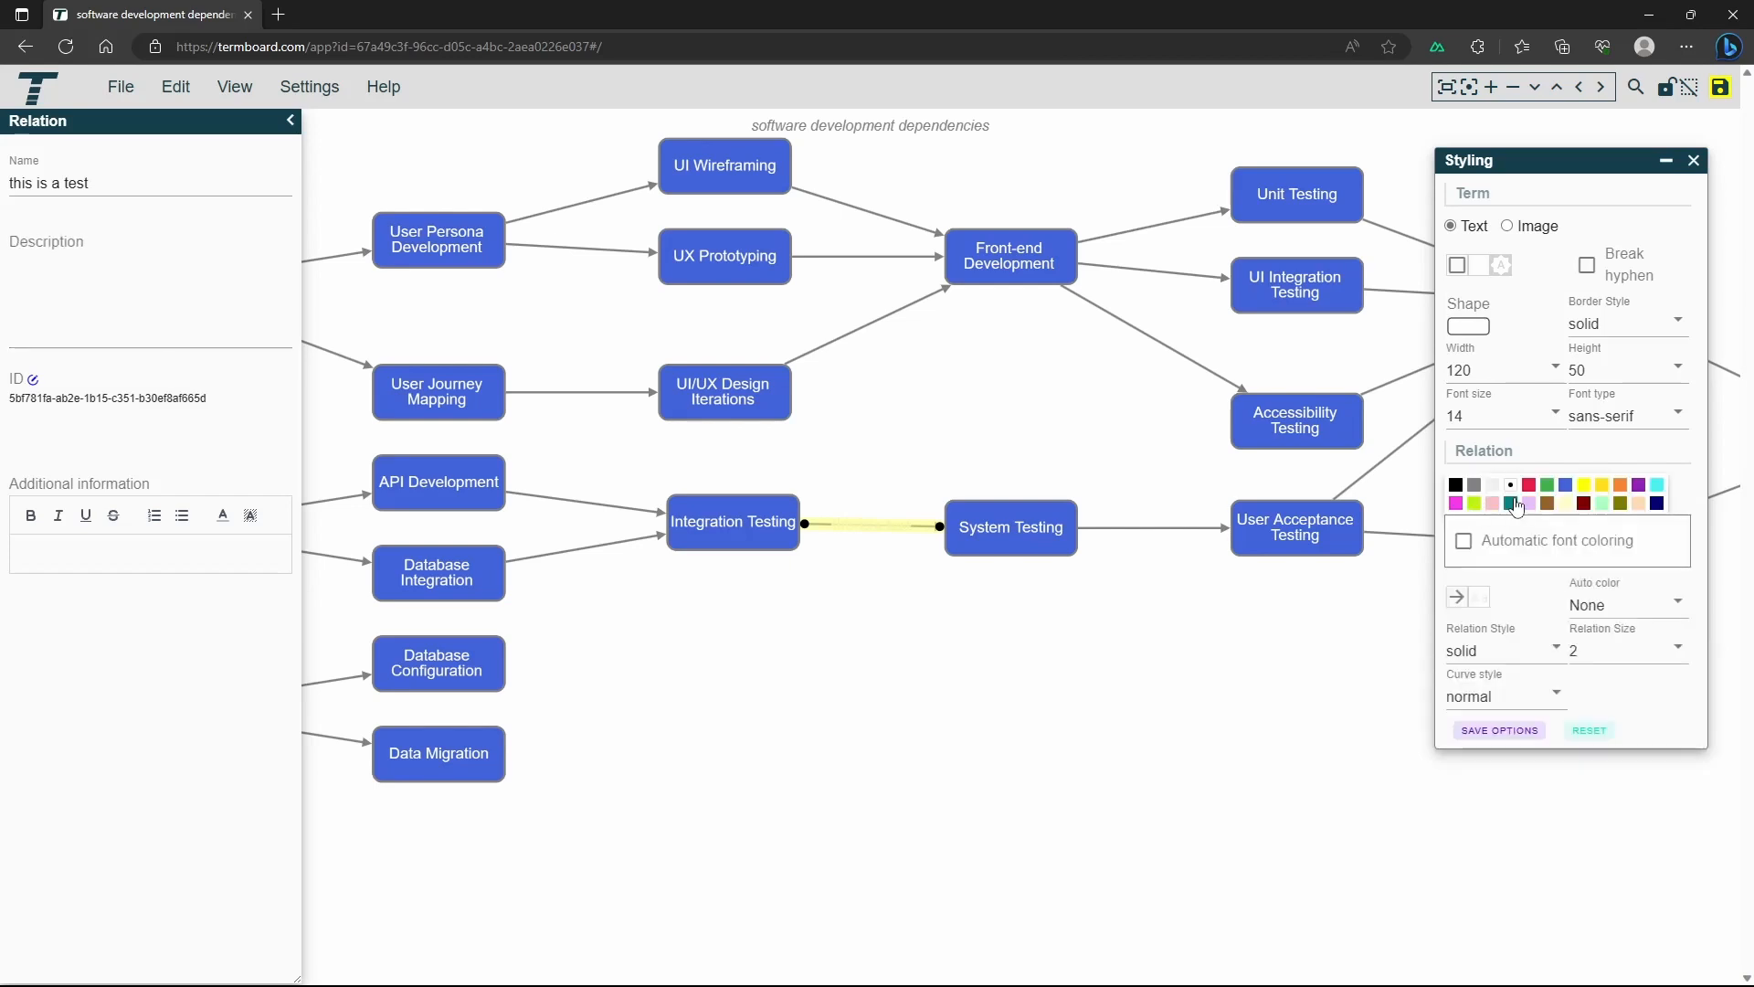
left_click(1456, 504)
left_click(1024, 679)
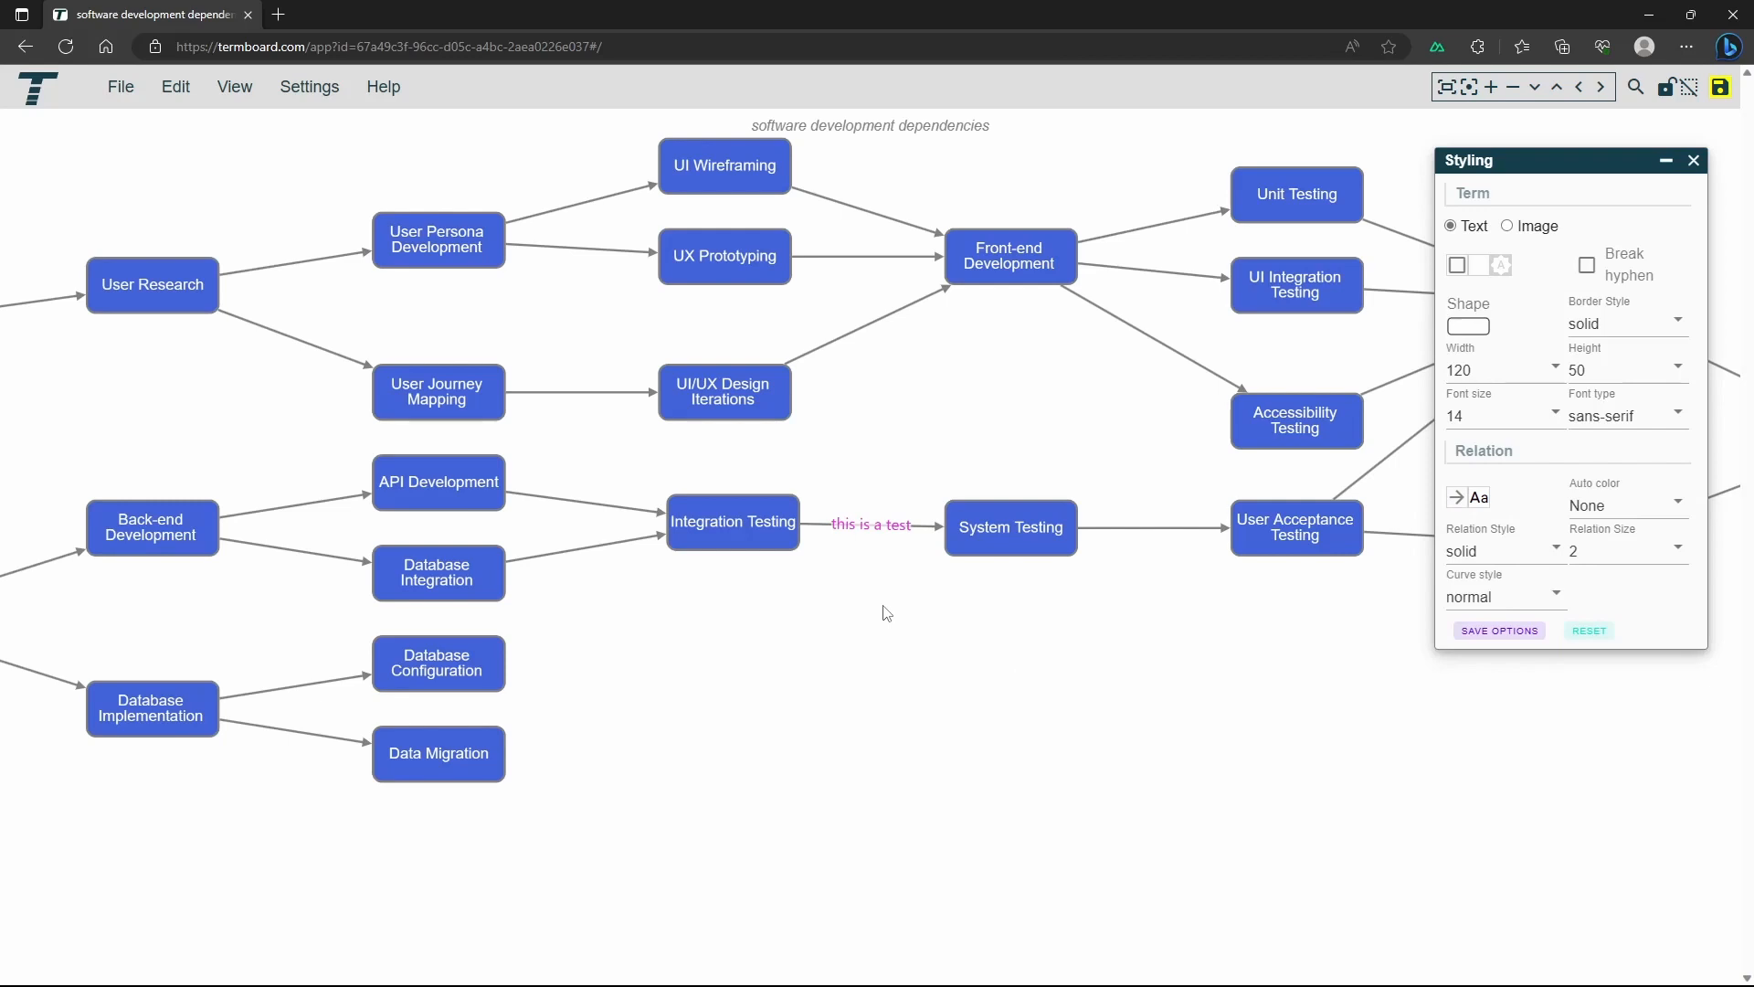
Add an incoming relation named "a new relation" from Unit Testing to Integration Testing and view Integration Testing's relations
left_click(742, 529)
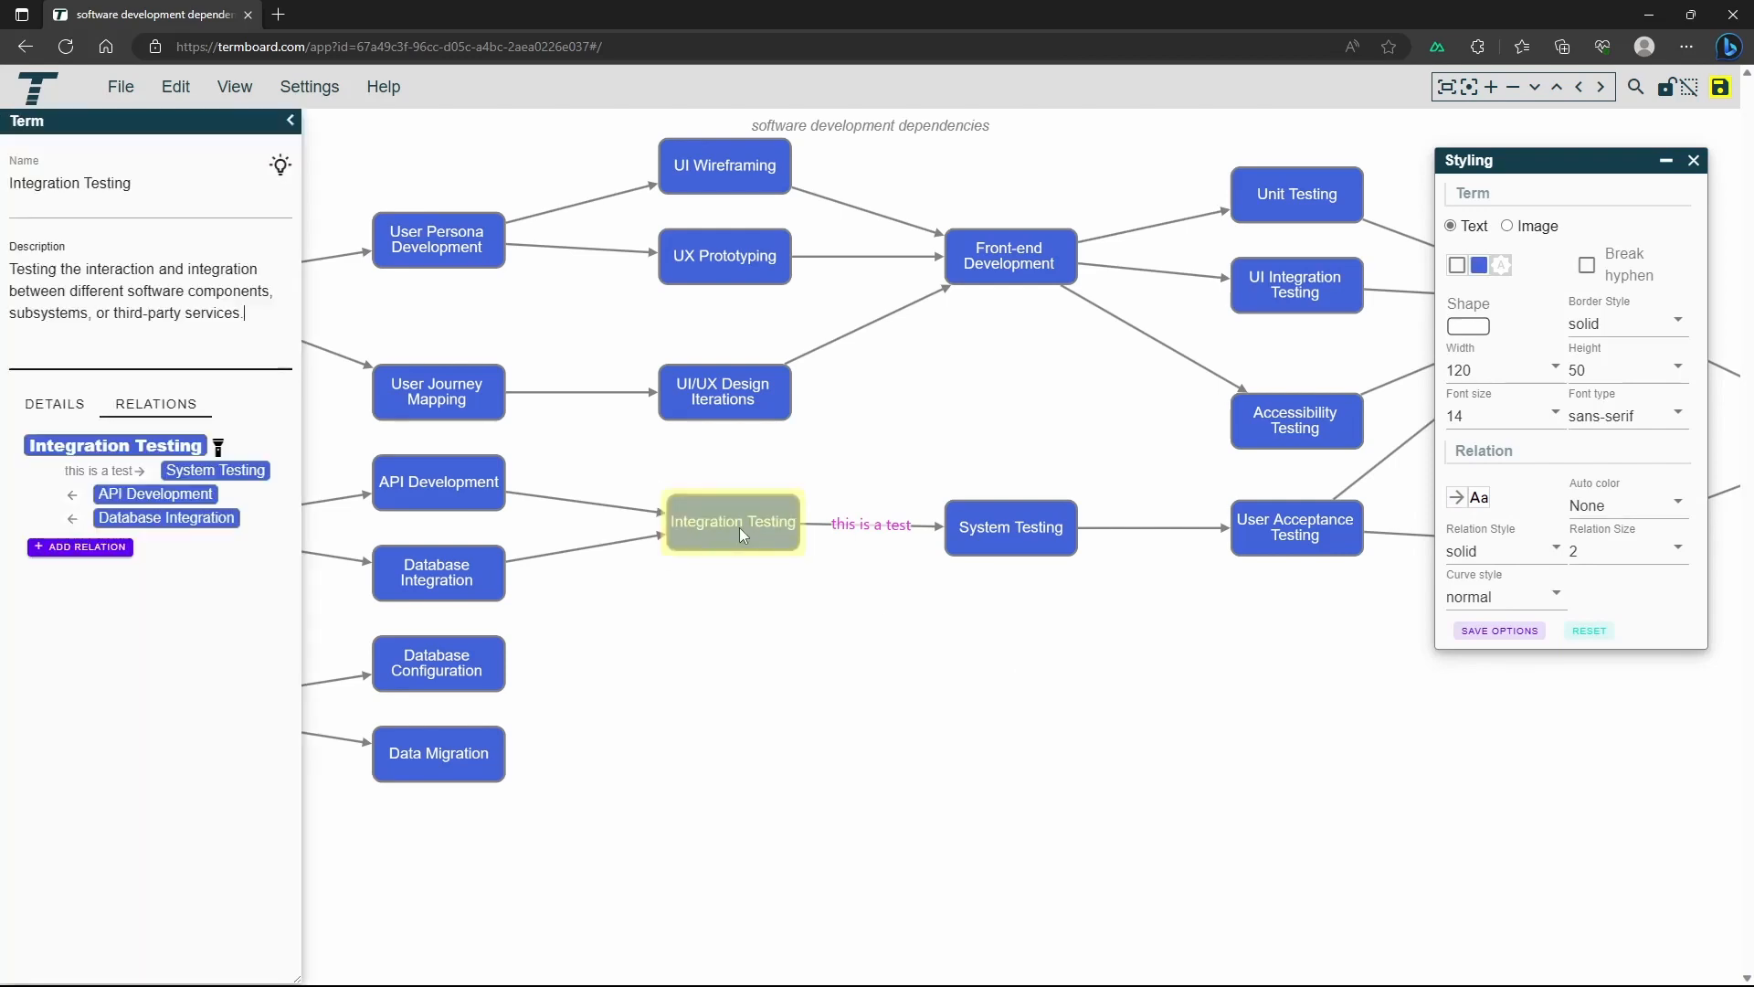
left_click(88, 548)
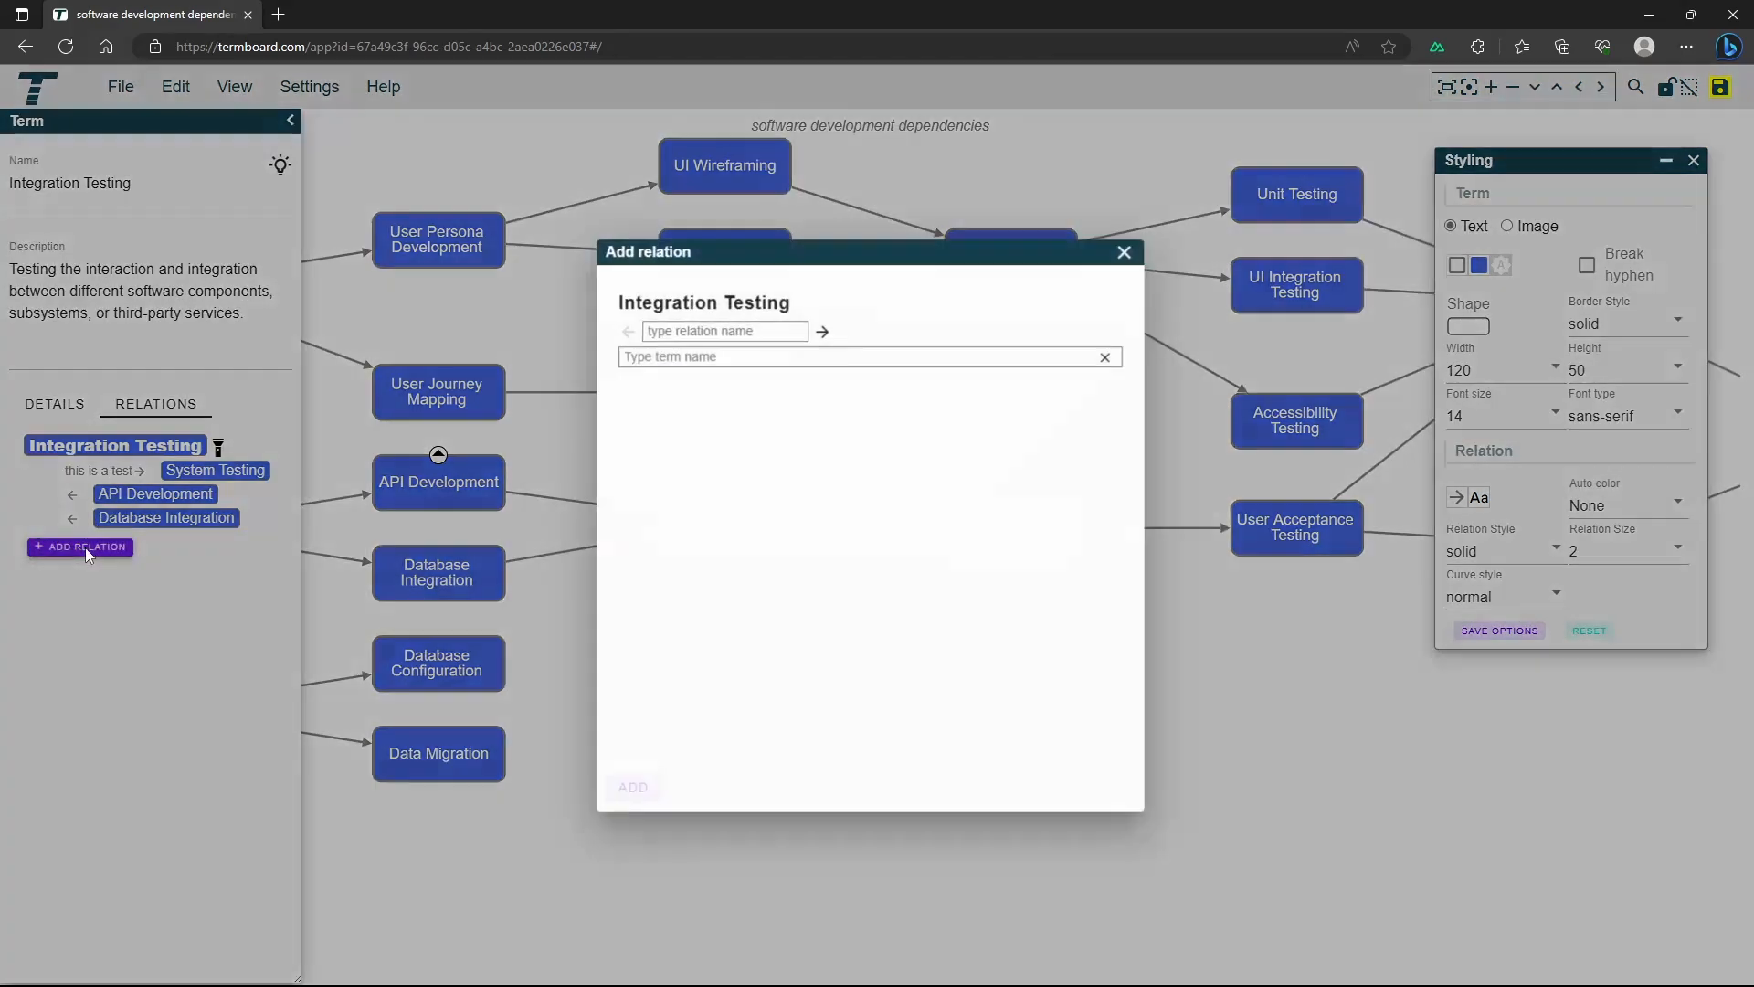
left_click(747, 332)
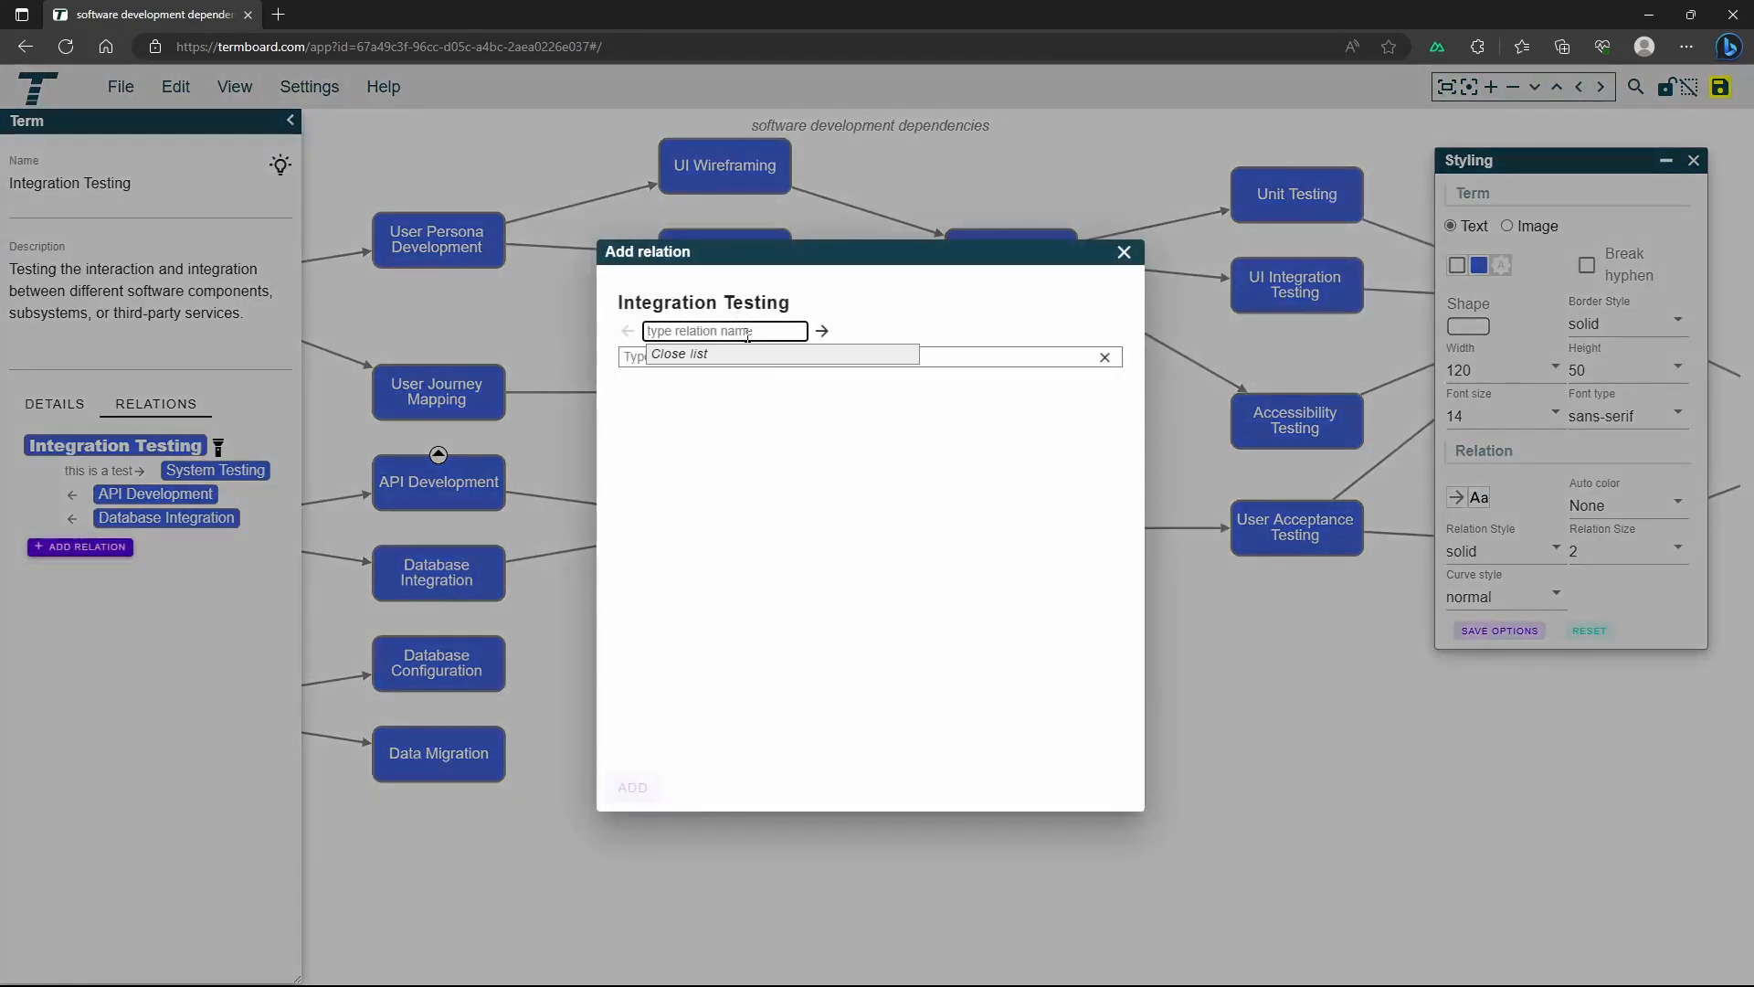
type("a new relation")
left_click(626, 331)
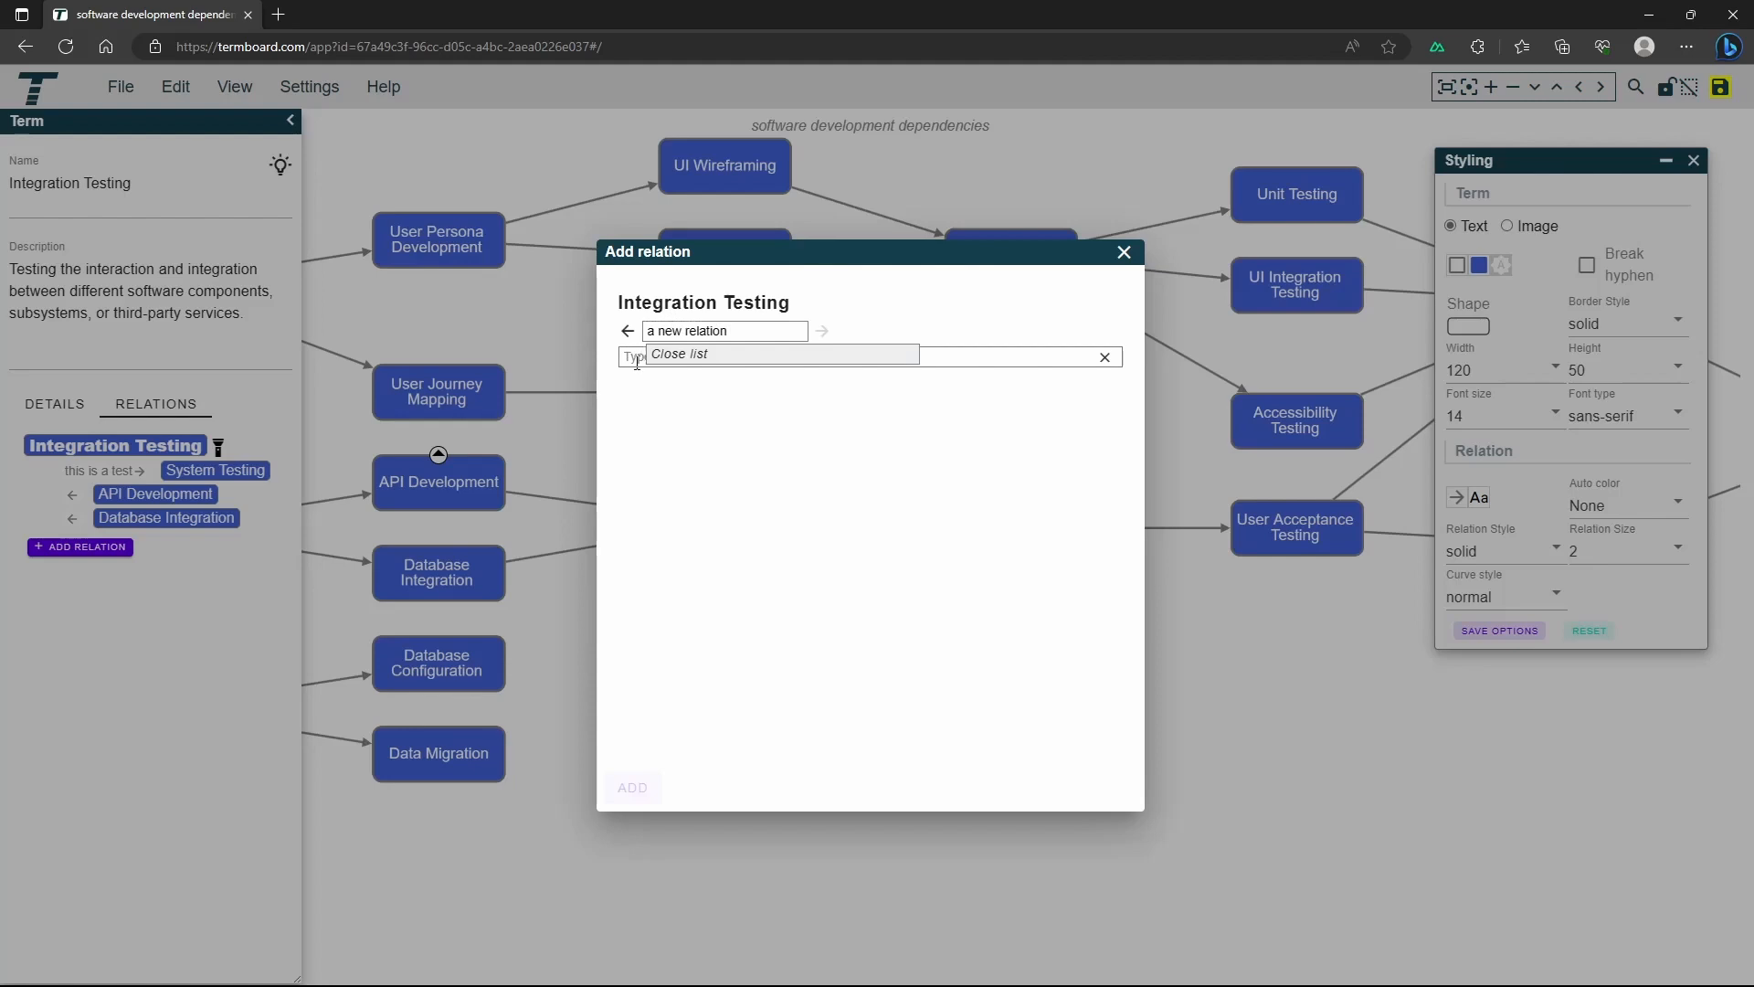
left_click(638, 361)
left_click(695, 356)
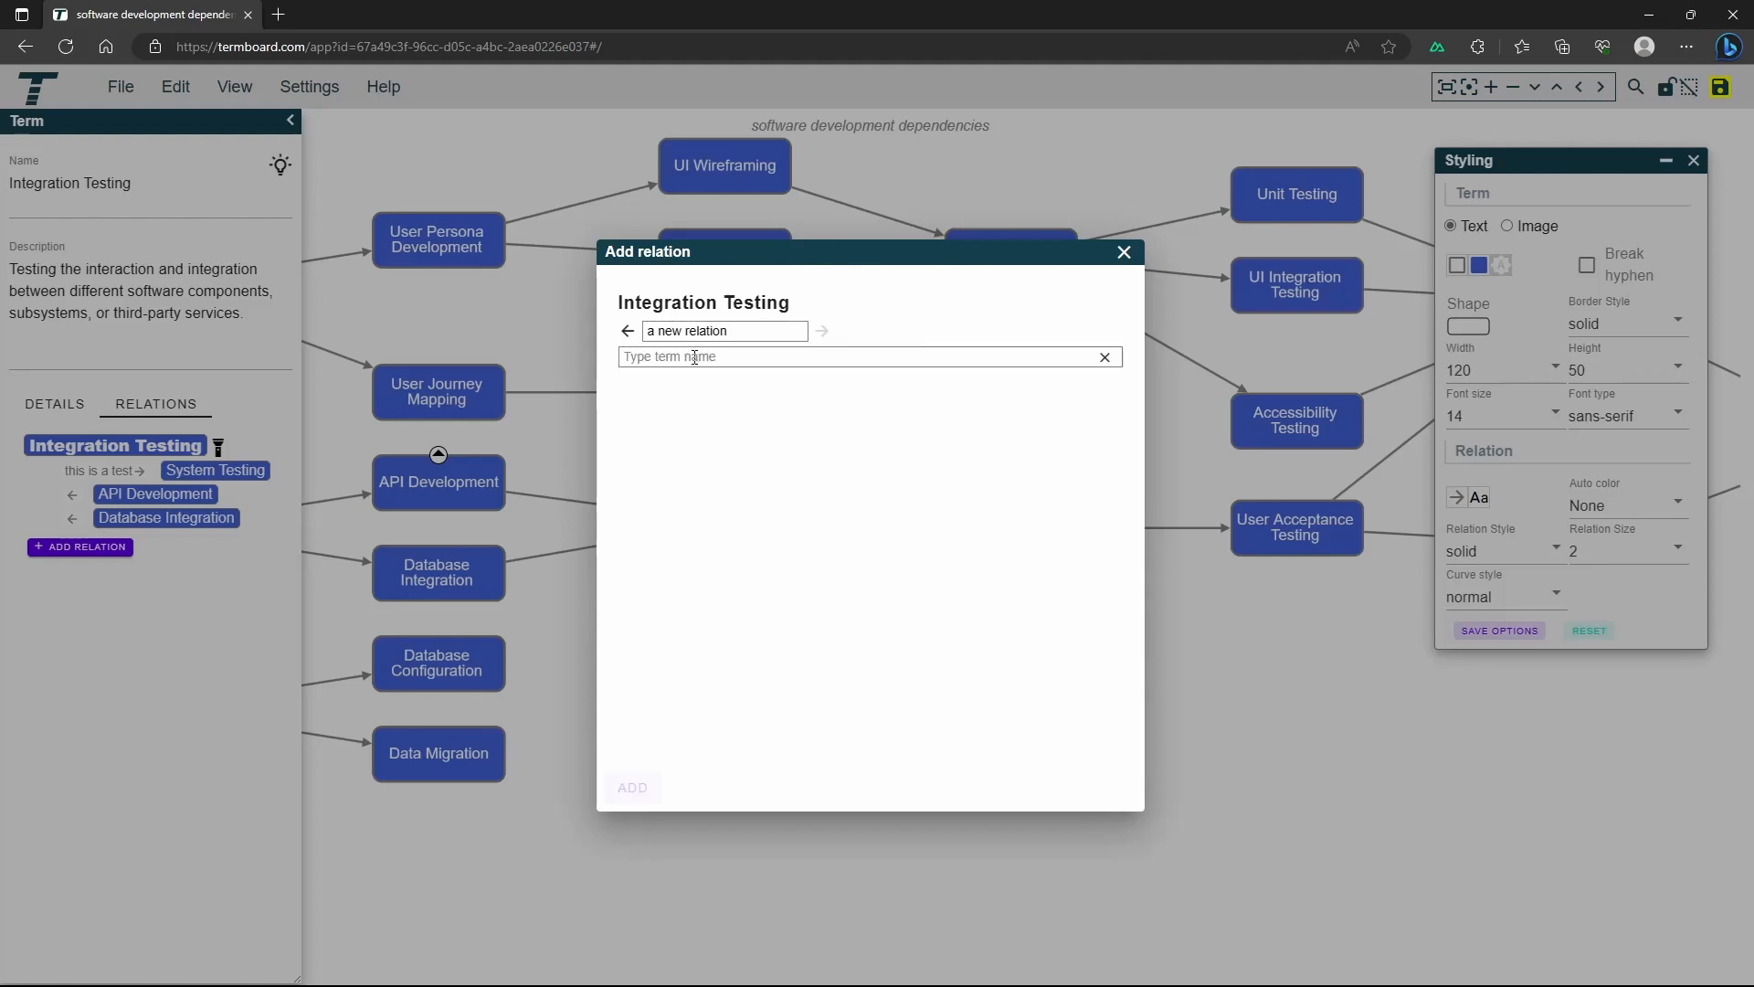
type("uni")
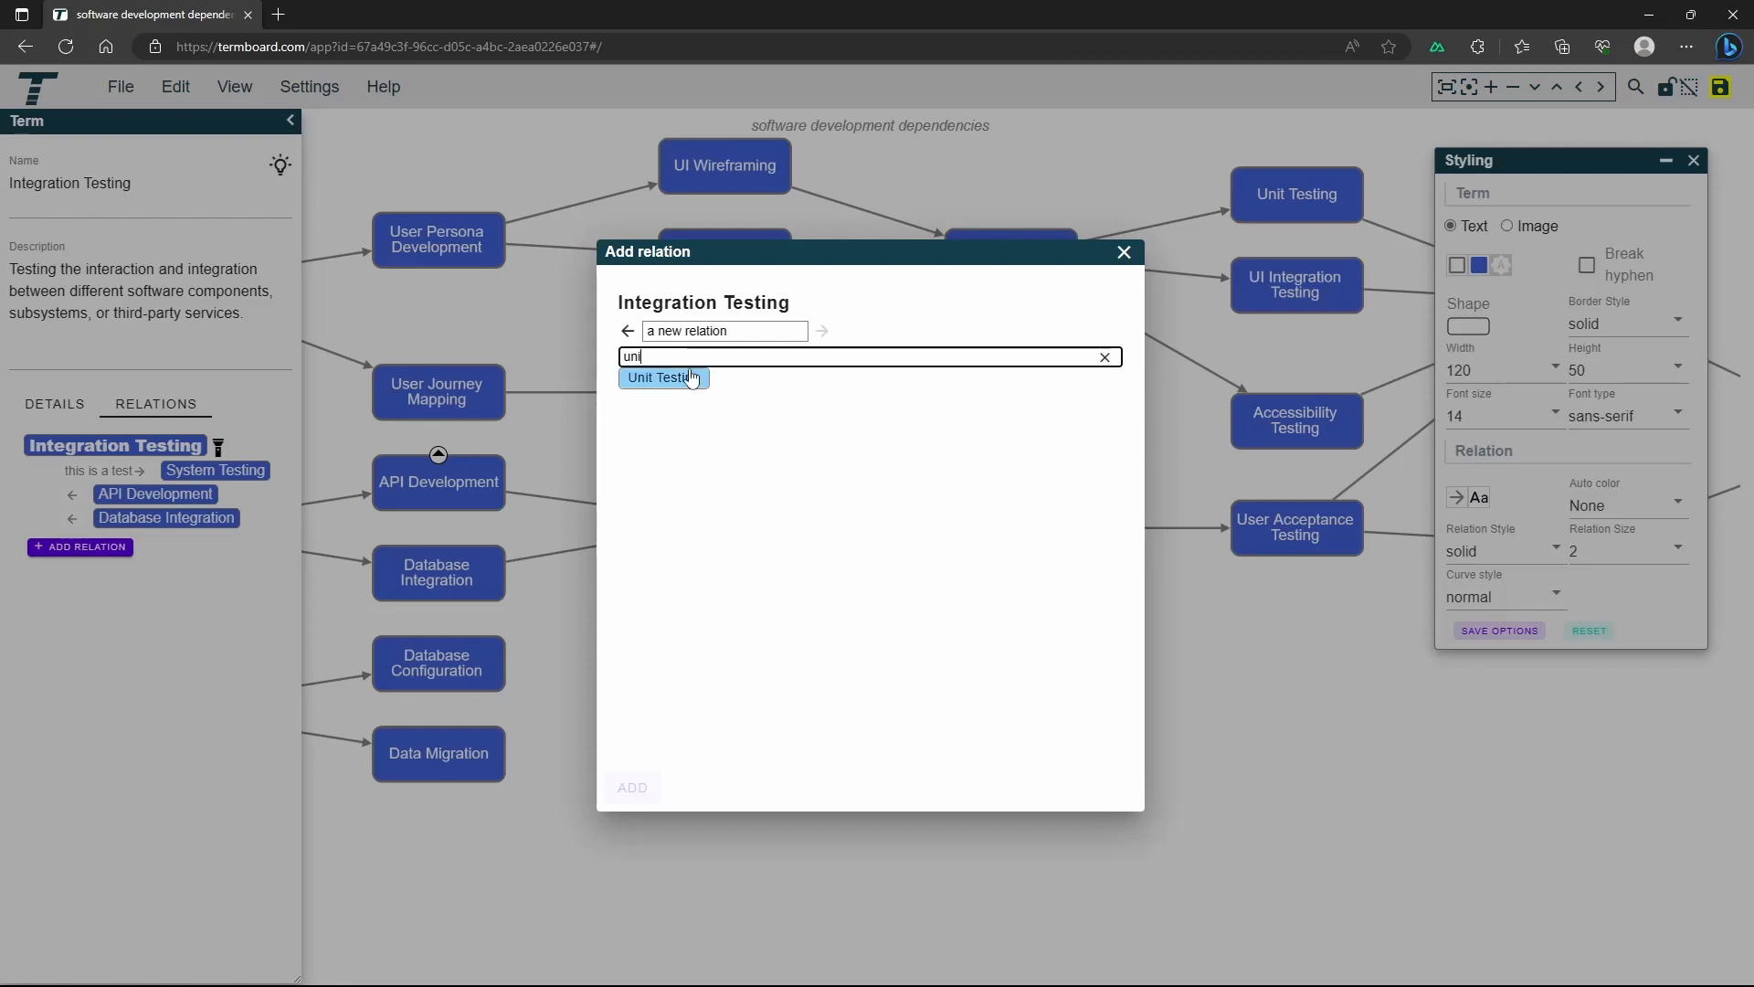
left_click(692, 378)
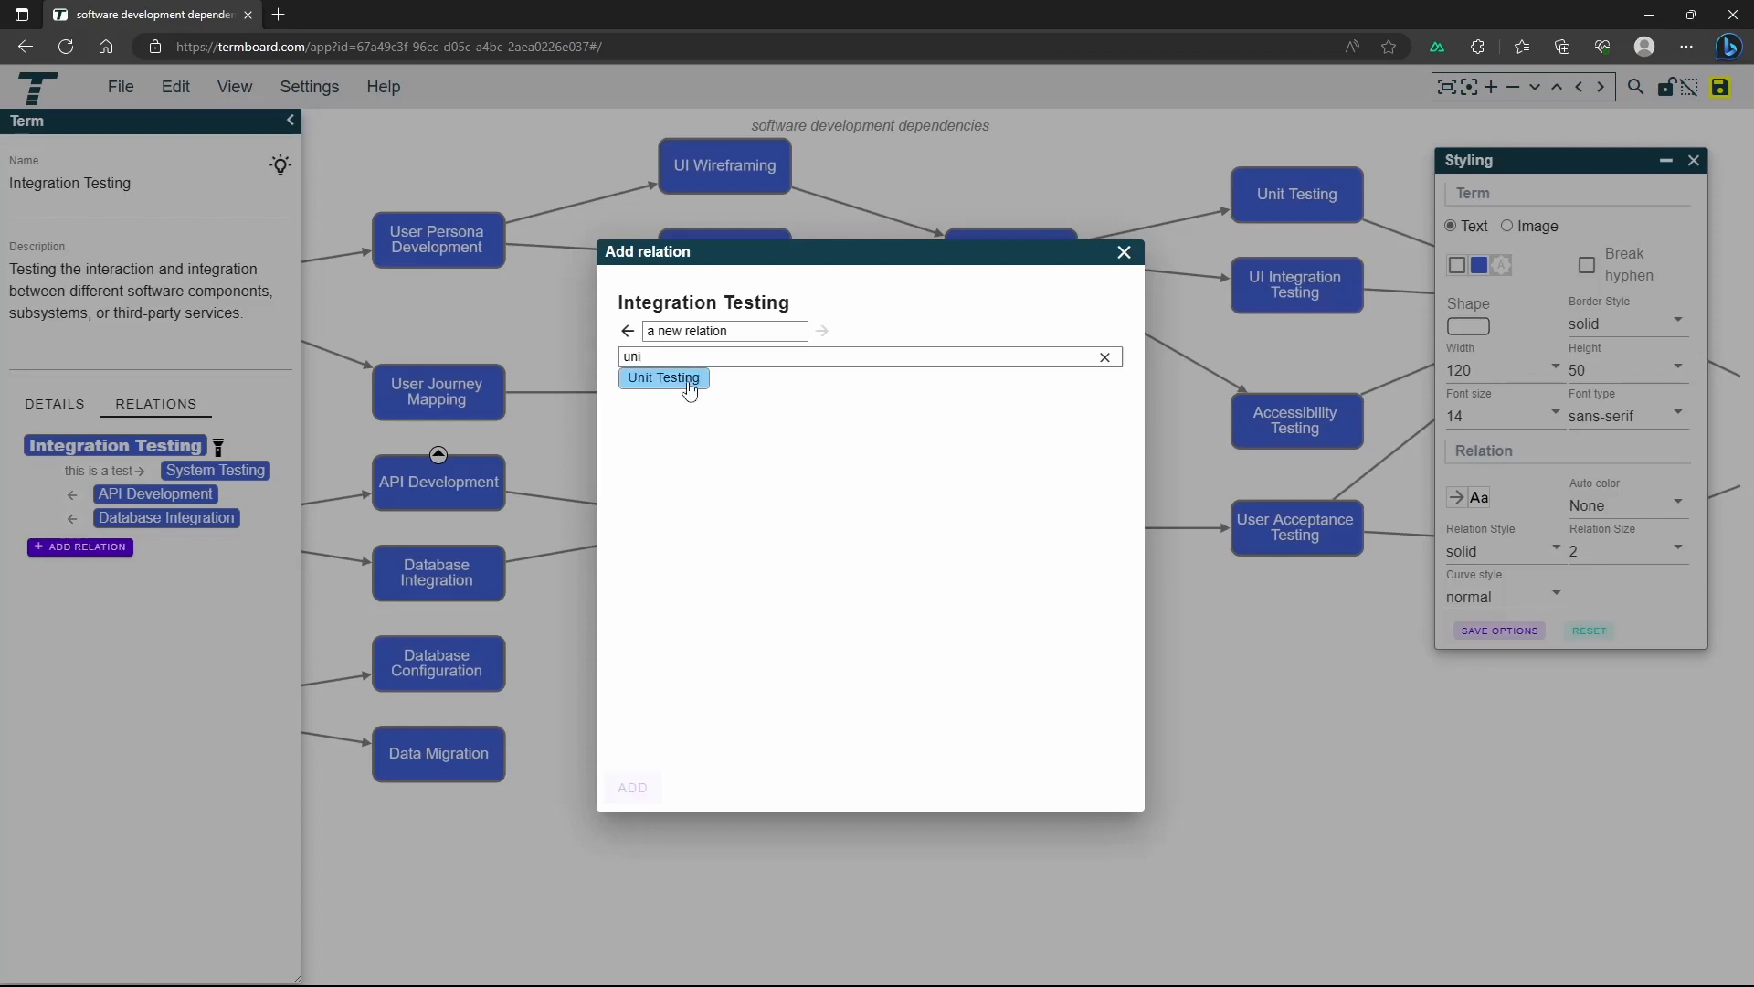
left_click(632, 787)
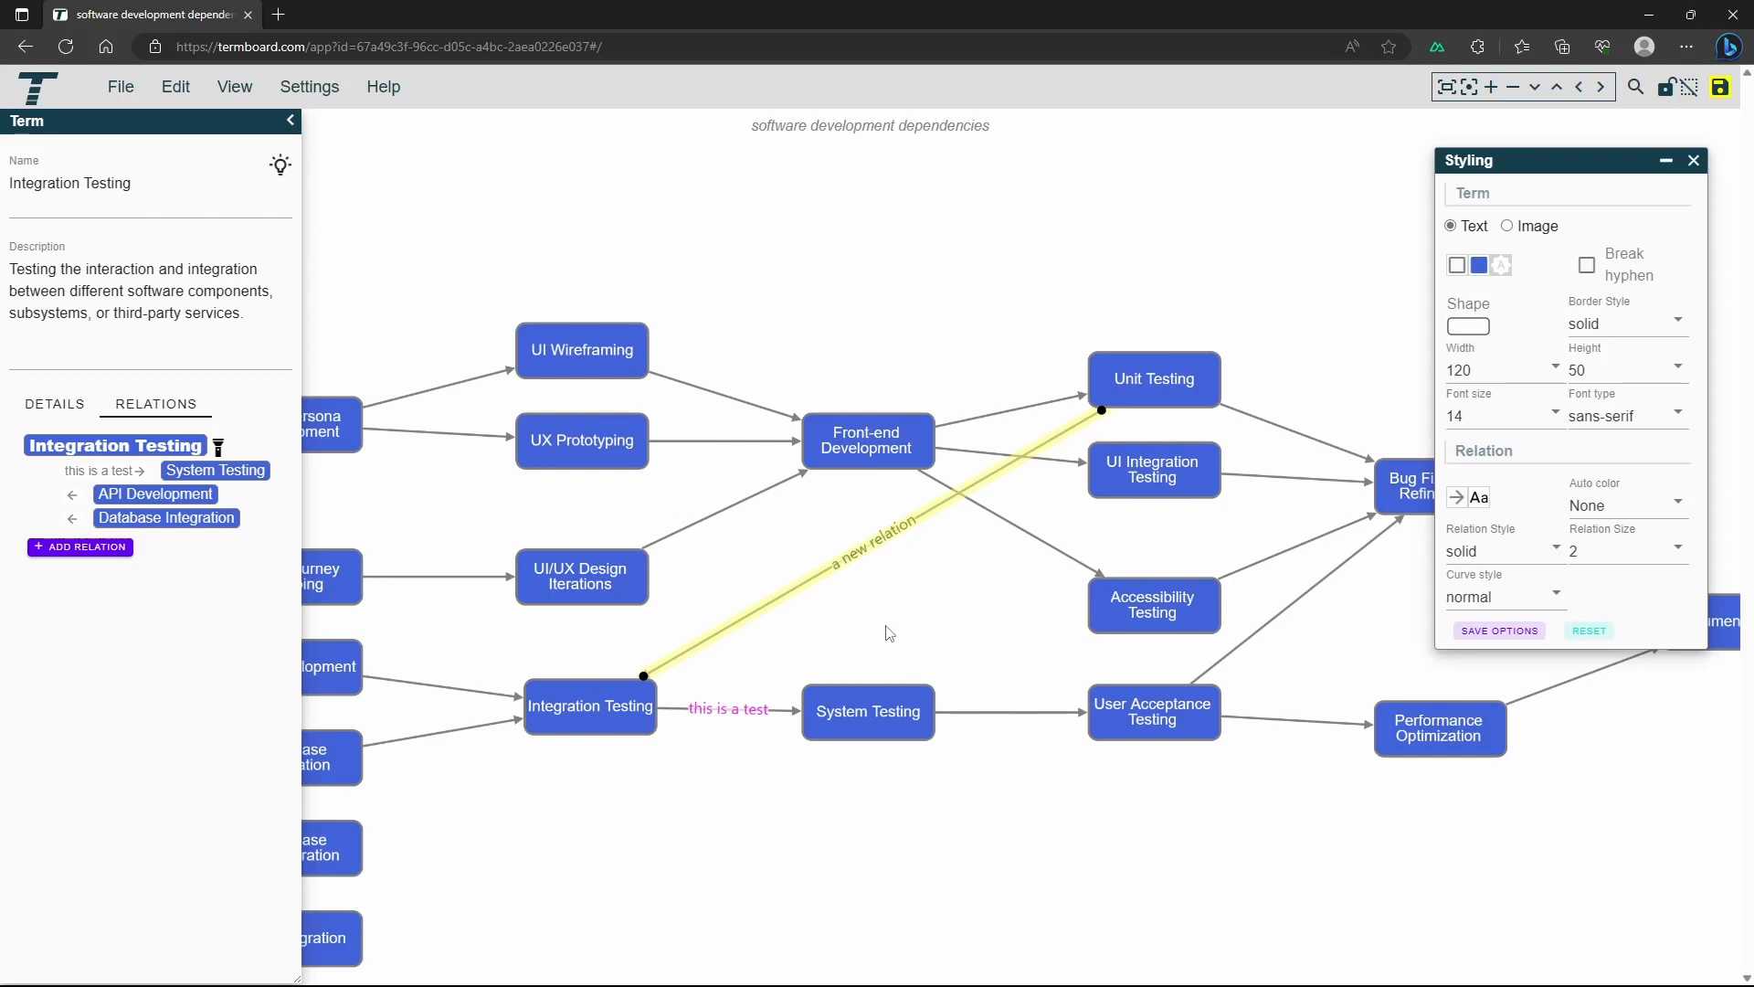
left_click(891, 632)
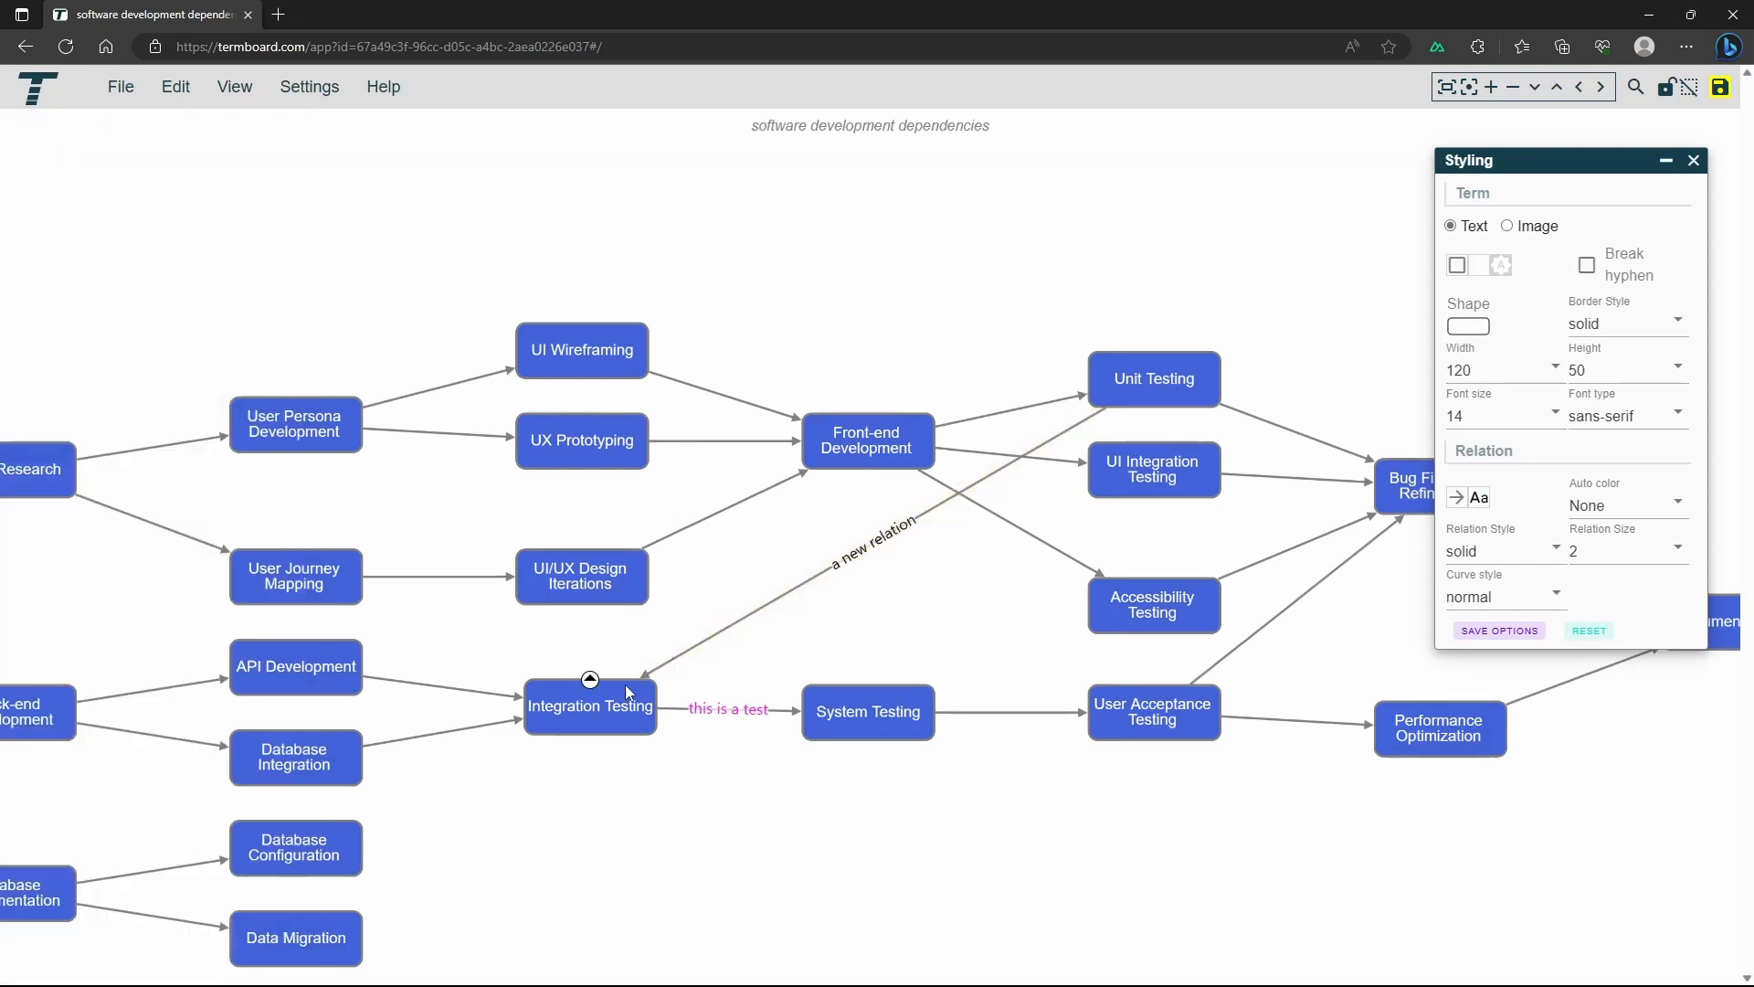
left_click(596, 704)
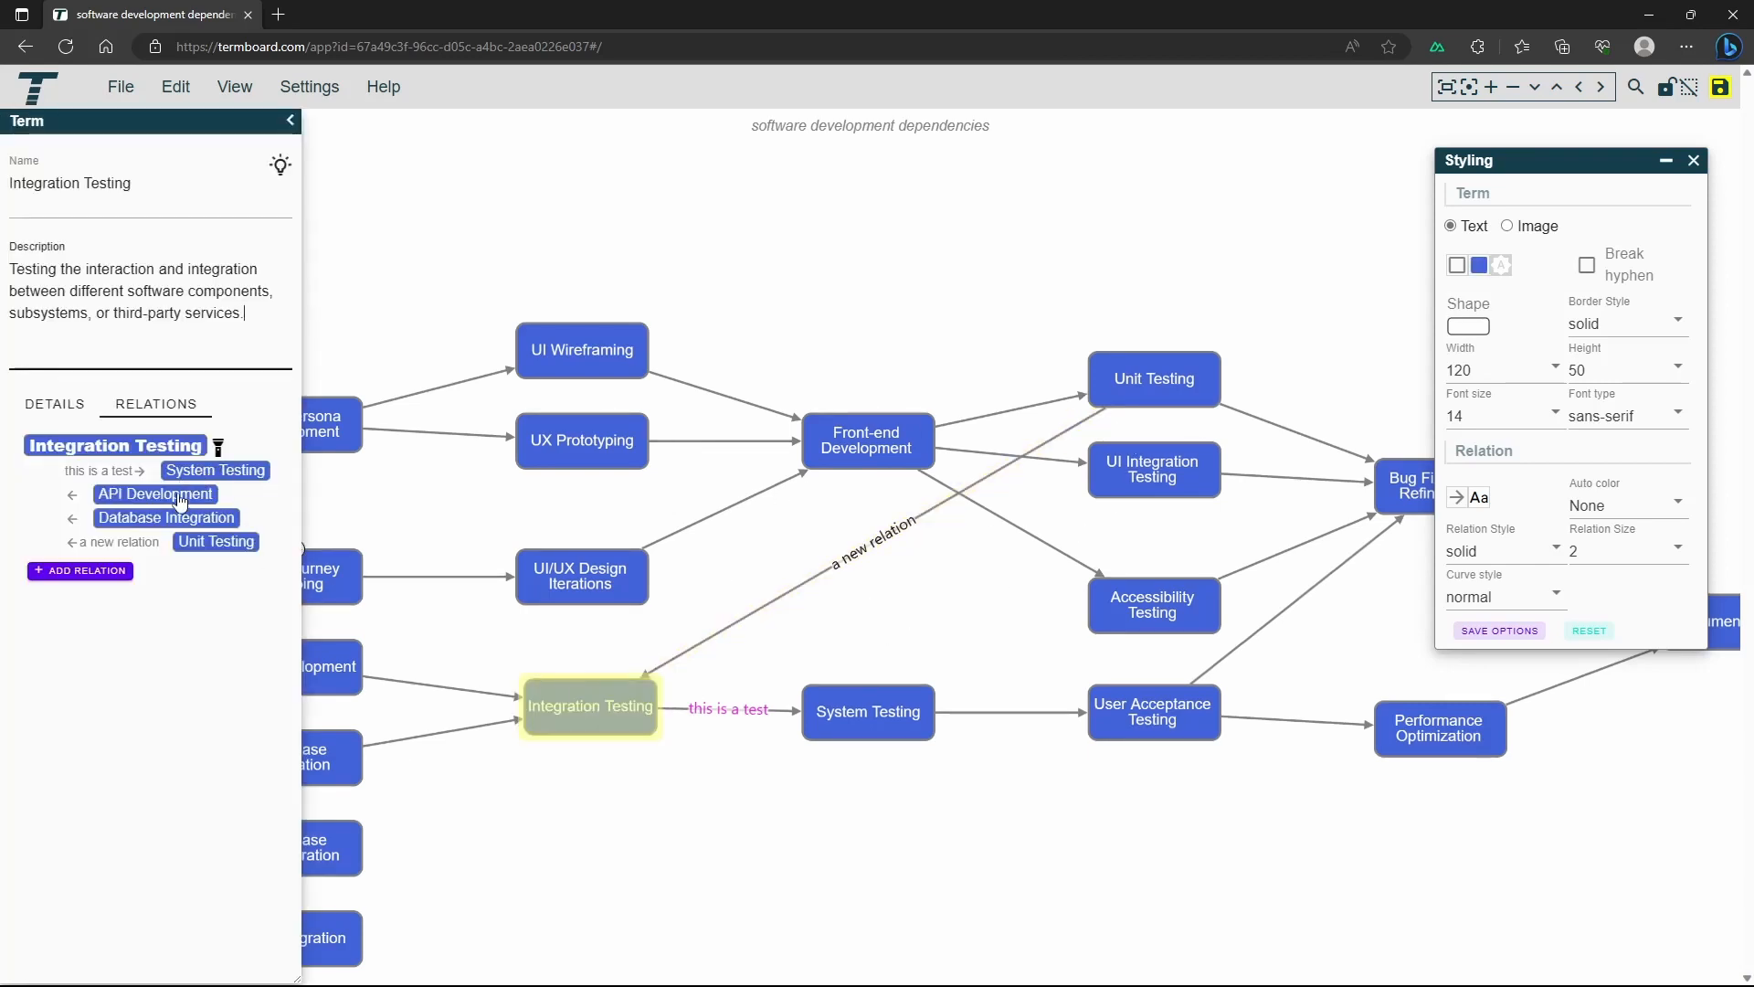